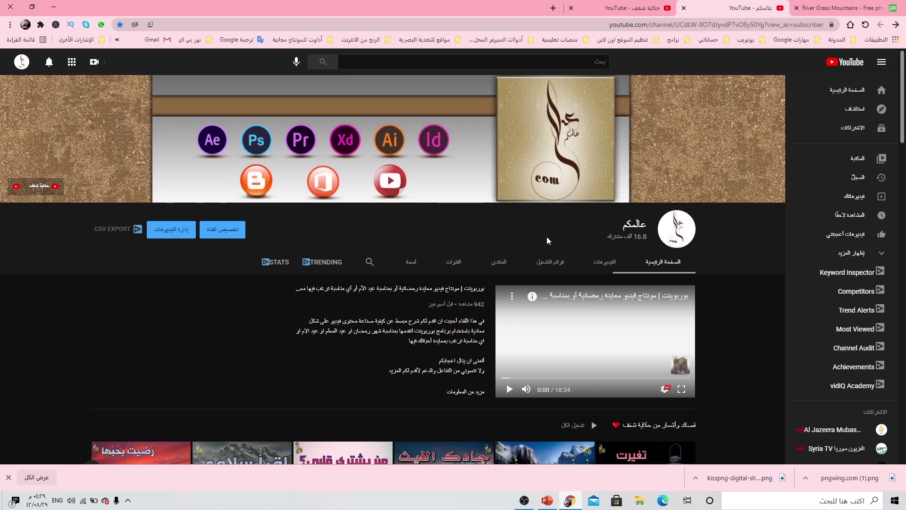
Show the channel's Playlists tab and scroll through its playlists.
left_click(548, 262)
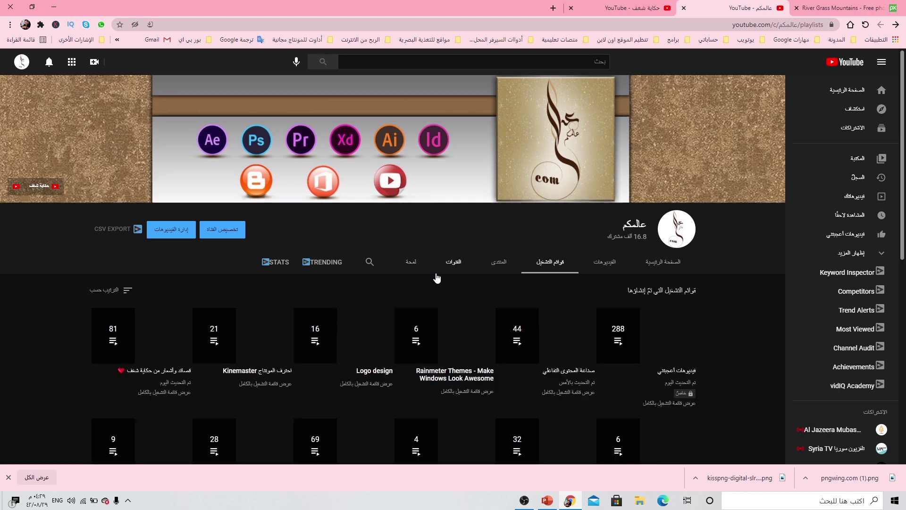
scroll(452, 277, "down", 3)
scroll(451, 277, "down", 1)
scroll(451, 277, "down", 2)
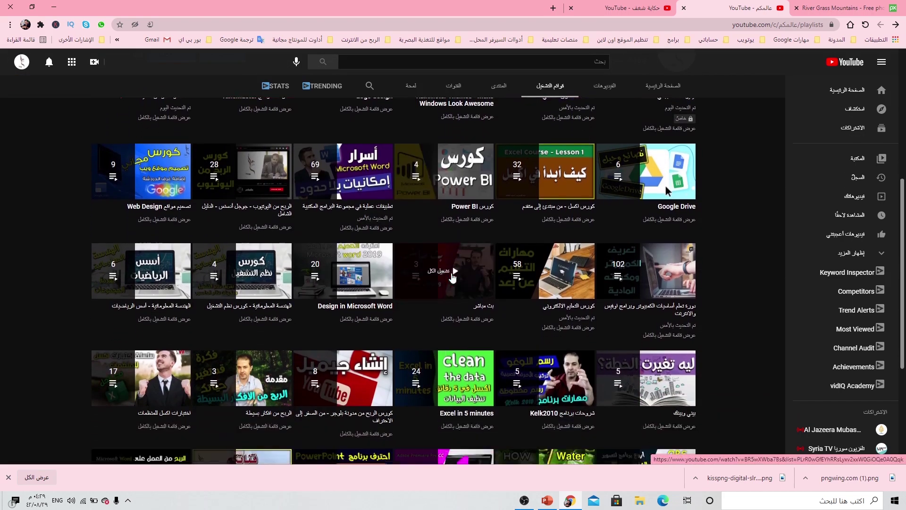
scroll(451, 278, "down", 4)
scroll(452, 278, "down", 1)
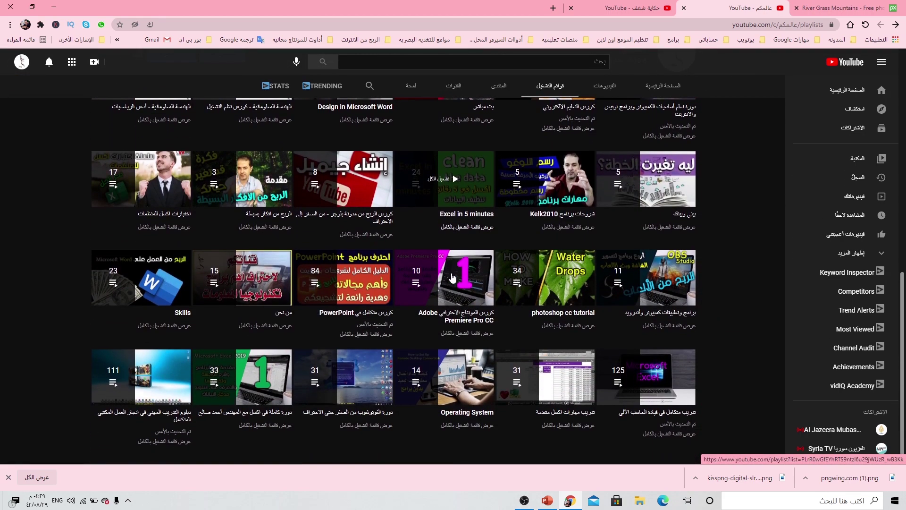
scroll(452, 278, "up", 2)
scroll(452, 278, "up", 4)
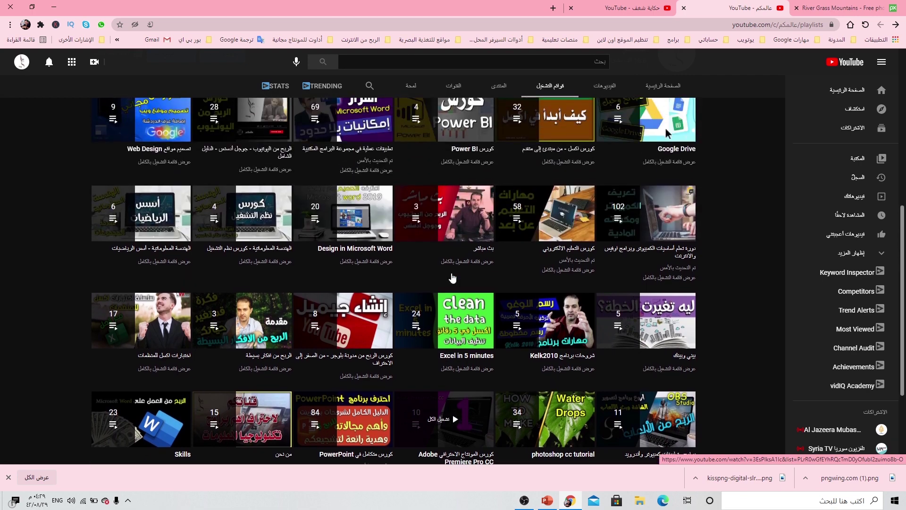
scroll(451, 272, "up", 2)
scroll(451, 273, "up", 1)
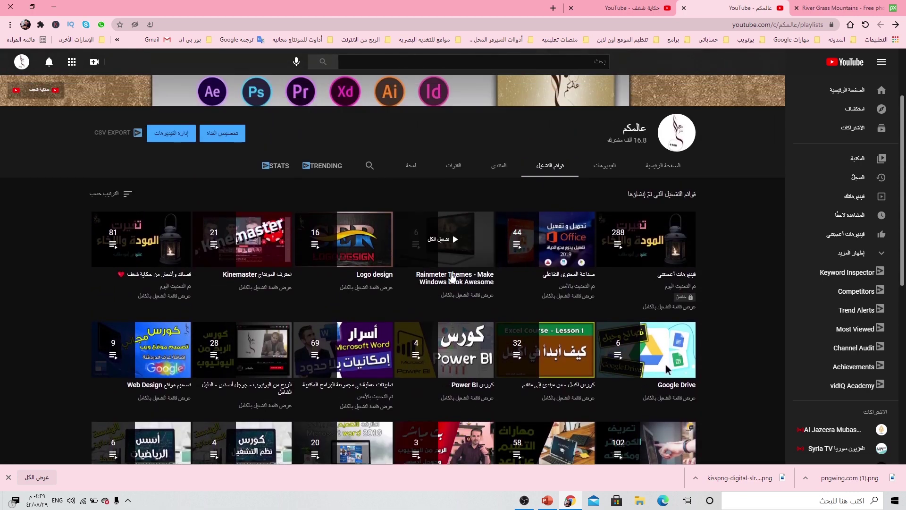
scroll(451, 273, "up", 1)
scroll(491, 280, "down", 1)
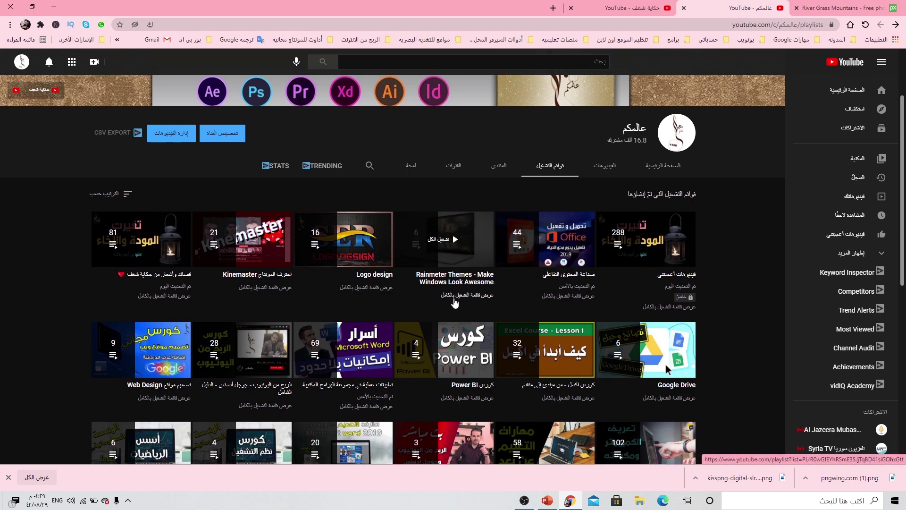
scroll(454, 303, "down", 4)
scroll(454, 302, "up", 4)
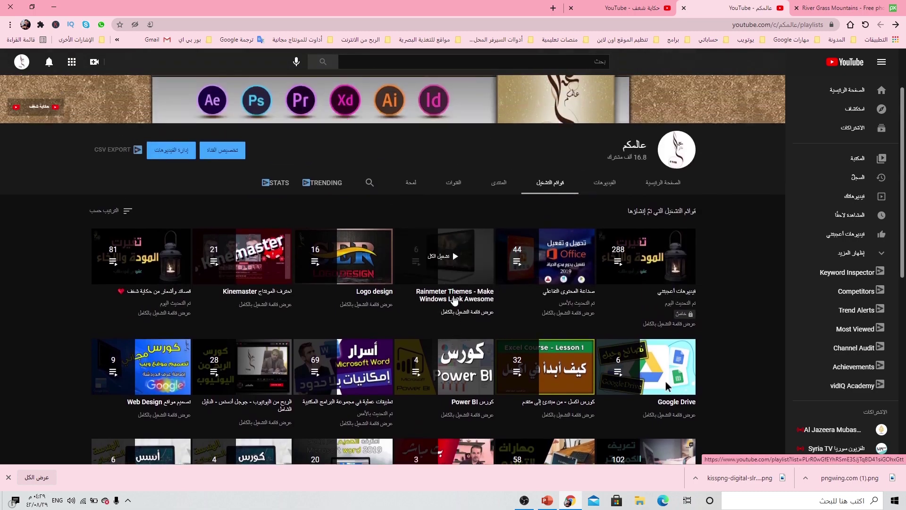
scroll(508, 300, "up", 2)
Switch to the channel's Videos tab and scroll through its uploads.
left_click(597, 270)
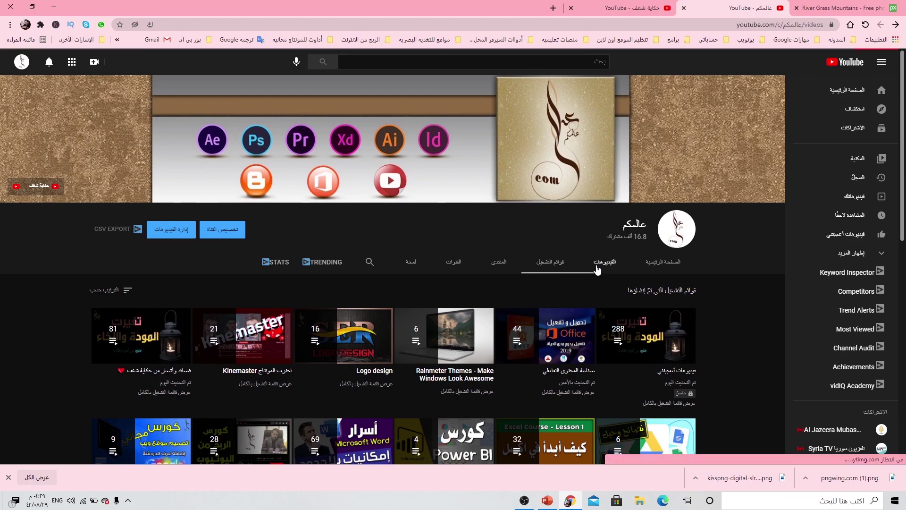
scroll(479, 324, "down", 3)
scroll(480, 323, "down", 1)
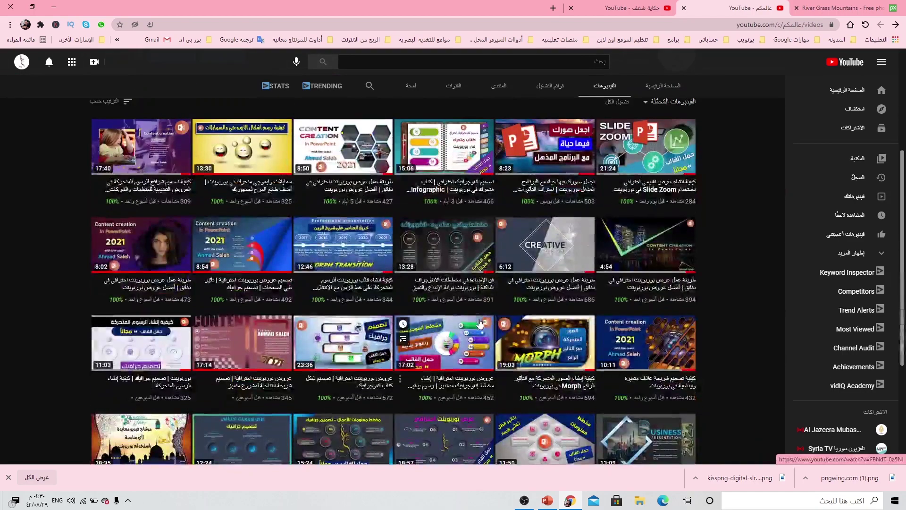
scroll(479, 324, "down", 2)
scroll(480, 324, "down", 2)
scroll(480, 319, "down", 4)
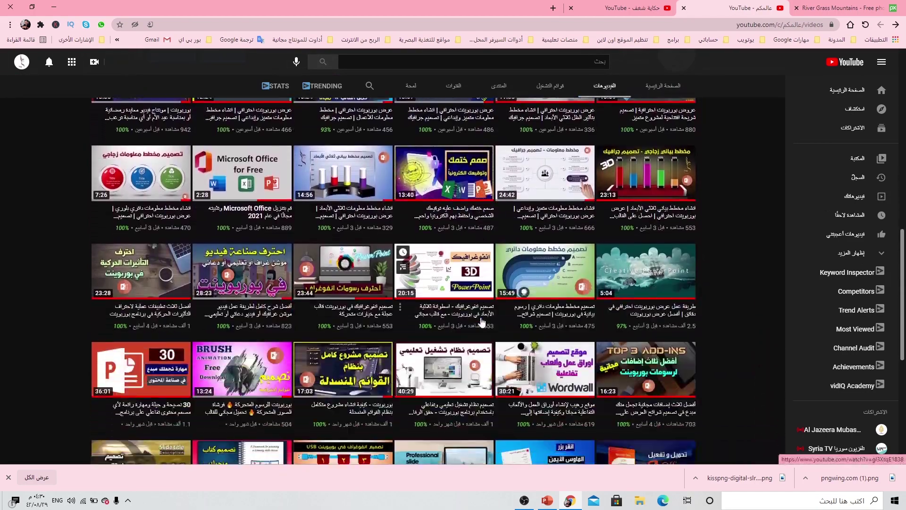
scroll(479, 320, "down", 1)
scroll(519, 274, "up", 5)
scroll(543, 232, "up", 4)
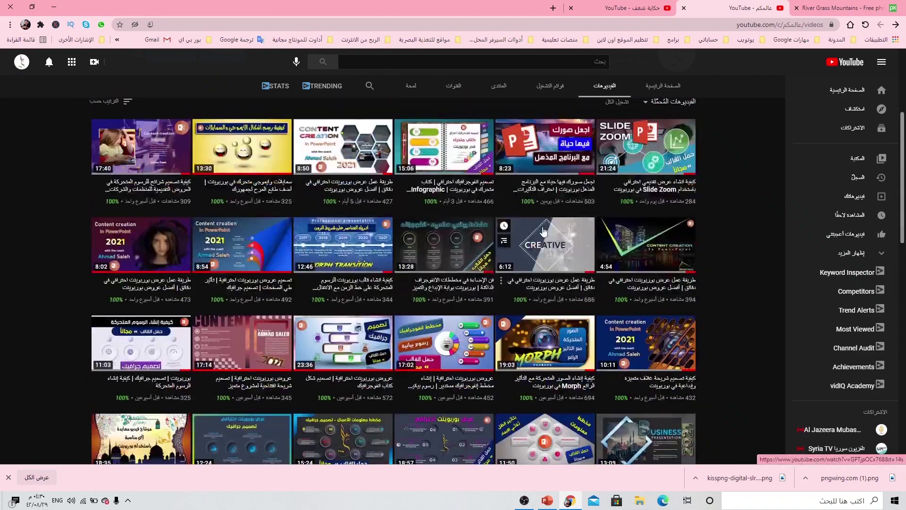
Return to the playlists, browse them again, then move to A Tale of Passion's videos tab.
left_click(550, 87)
scroll(454, 326, "down", 3)
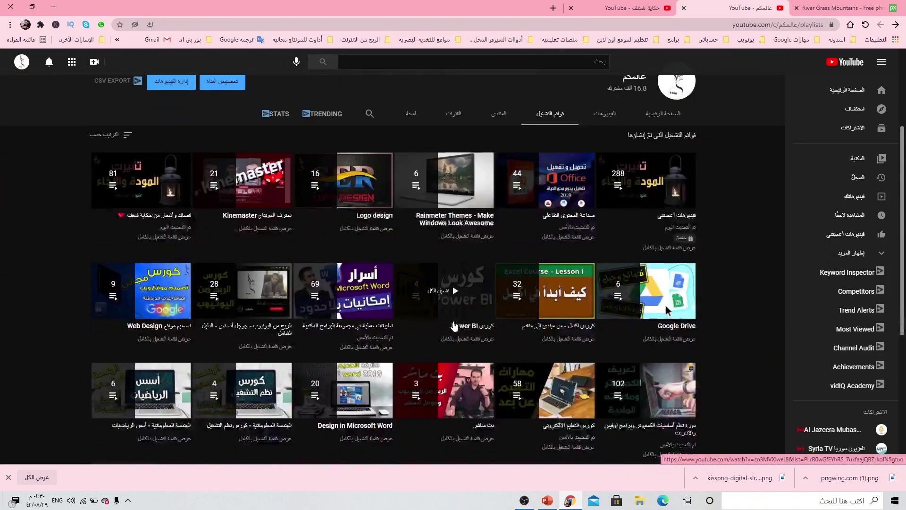
scroll(409, 315, "down", 1)
scroll(368, 318, "down", 2)
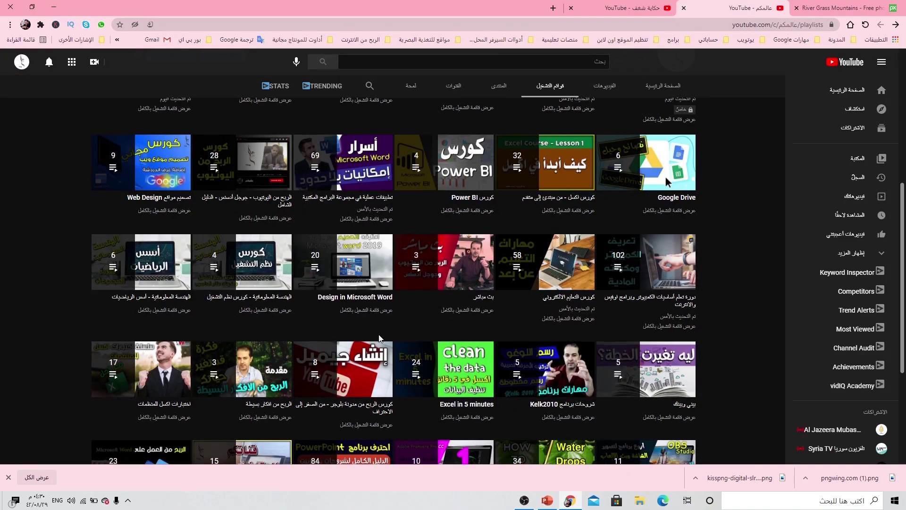
scroll(553, 261, "down", 3)
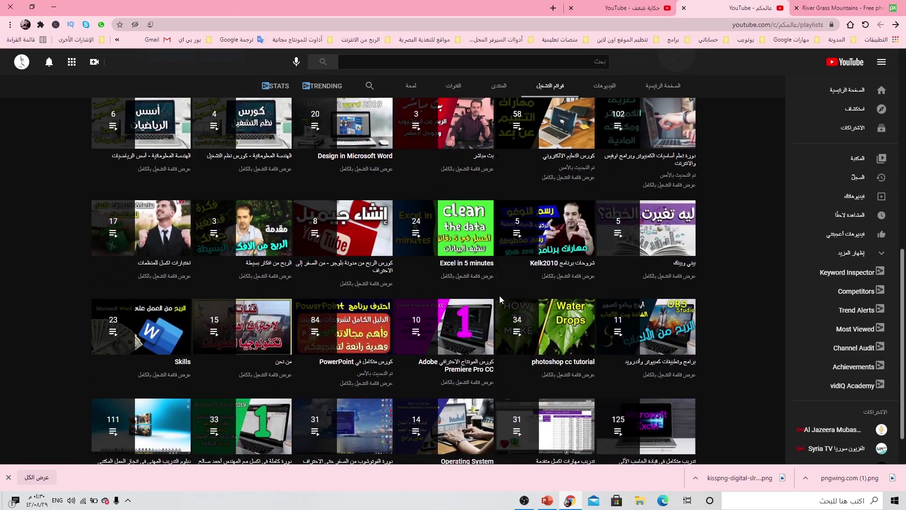
left_click(630, 8)
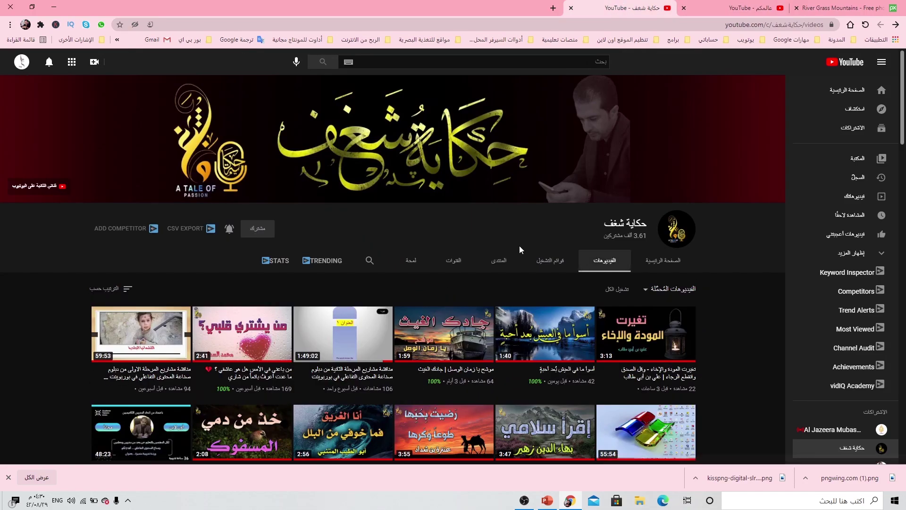
Scroll through A Tale of Passion's video grid, then go to the Pixabay 'River Grass Mountains' tab.
scroll(519, 245, "down", 2)
scroll(519, 245, "down", 3)
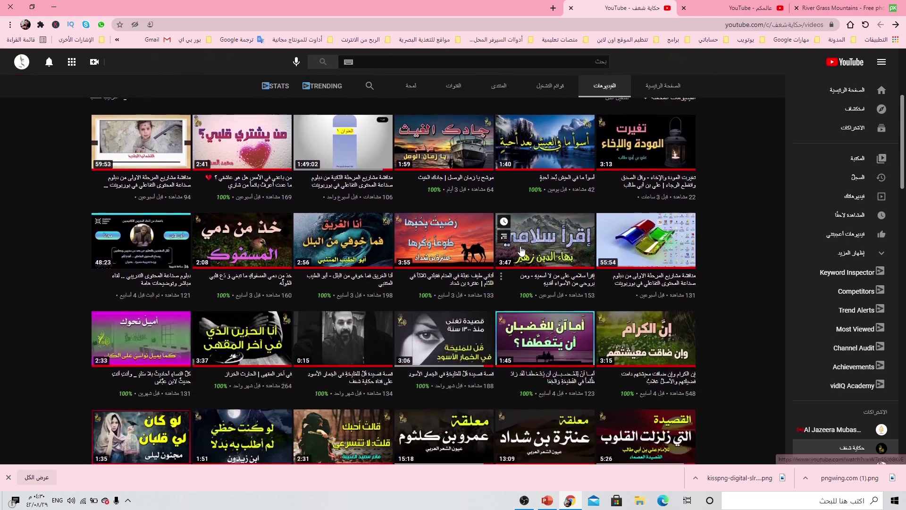
scroll(519, 246, "down", 3)
scroll(521, 250, "down", 2)
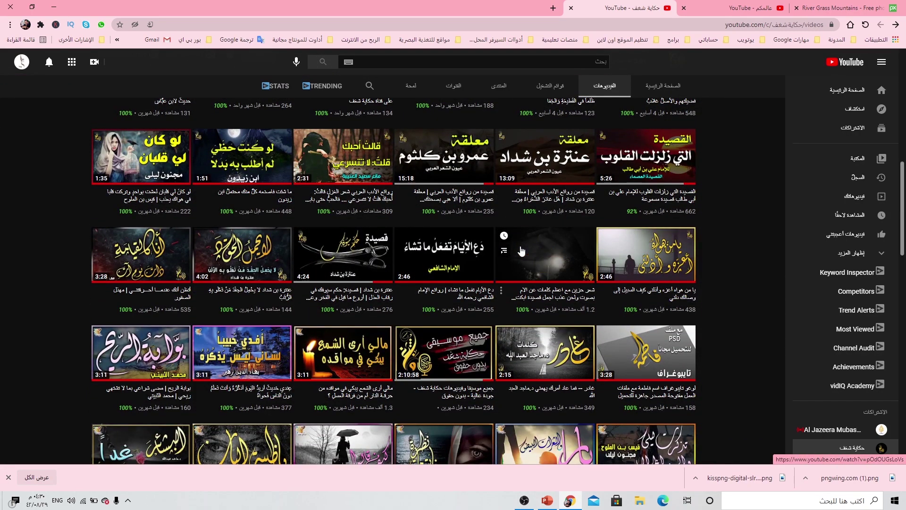
scroll(521, 250, "down", 2)
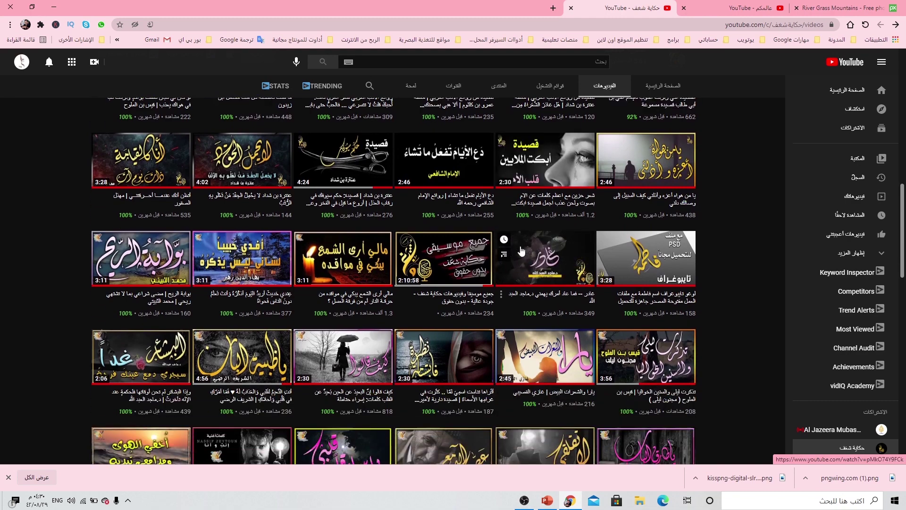
scroll(521, 250, "down", 1)
scroll(521, 251, "down", 2)
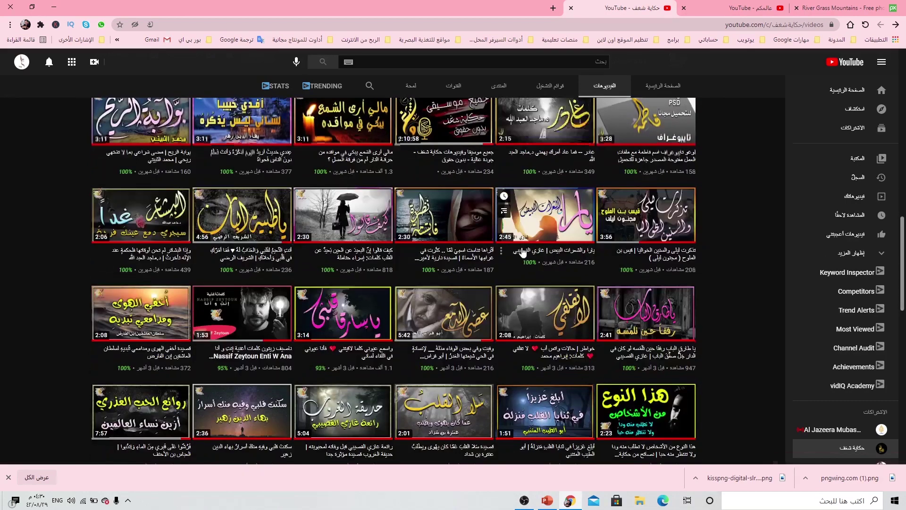
scroll(521, 250, "down", 3)
scroll(523, 249, "down", 2)
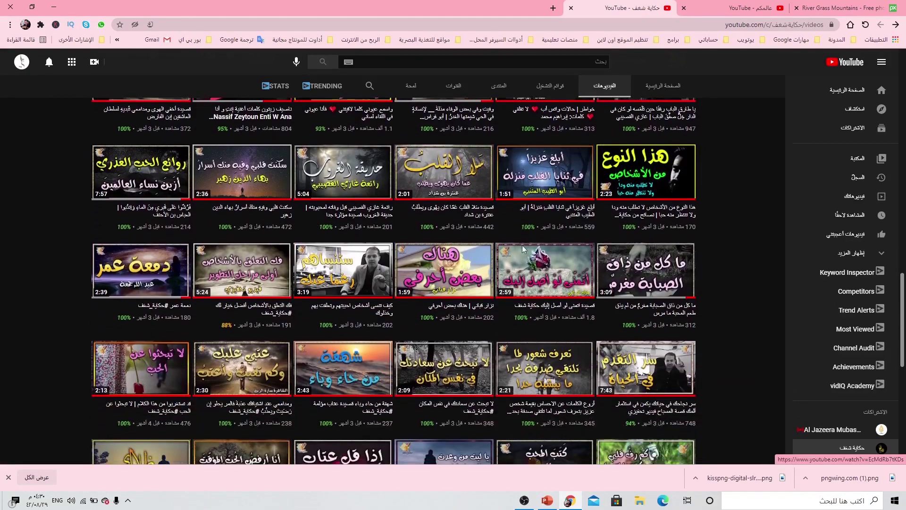
scroll(523, 250, "down", 3)
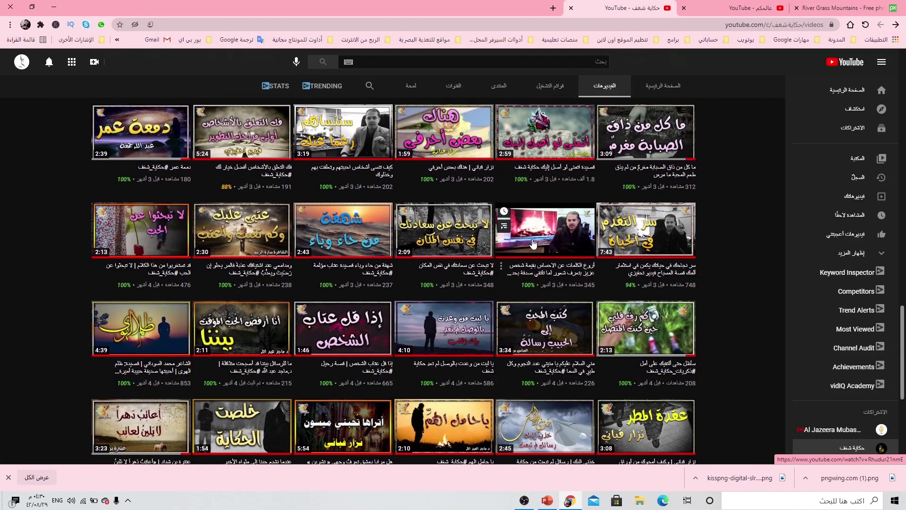
scroll(522, 250, "down", 3)
scroll(534, 243, "down", 2)
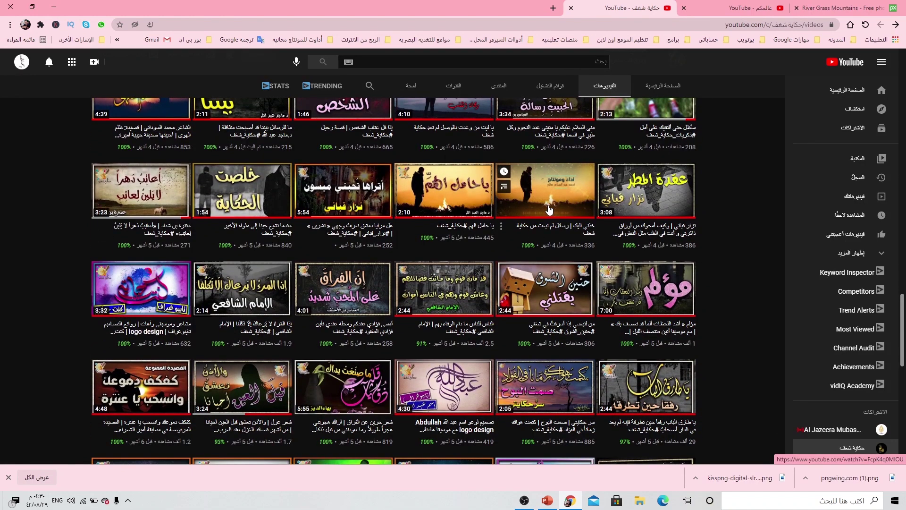
scroll(549, 209, "down", 2)
scroll(548, 211, "down", 1)
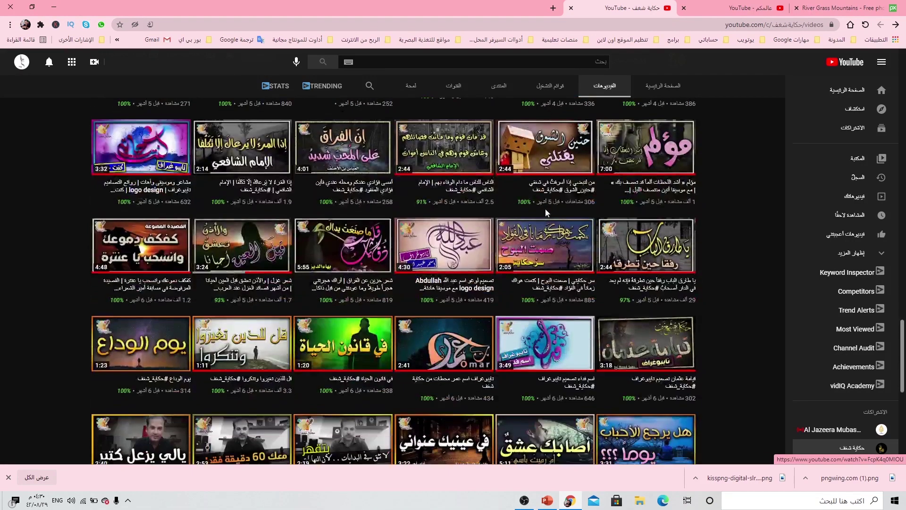
scroll(546, 214, "down", 2)
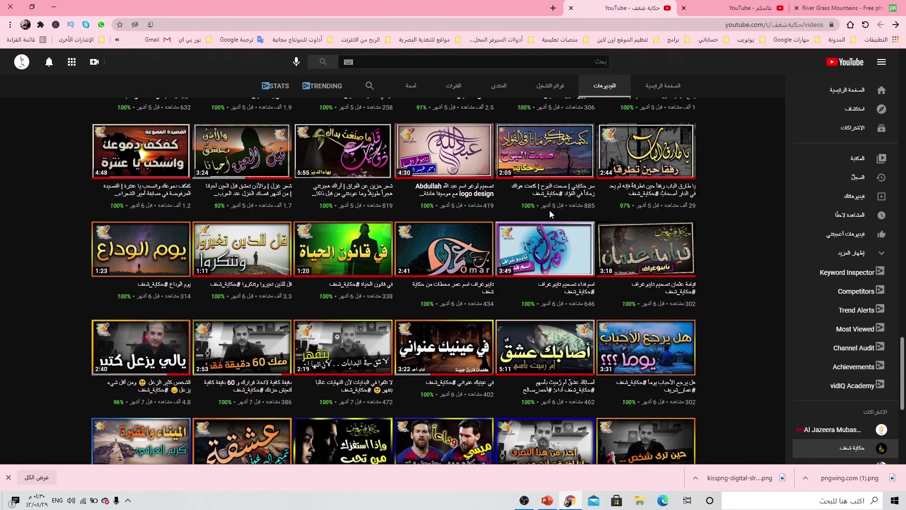
mouse_move(645, 245)
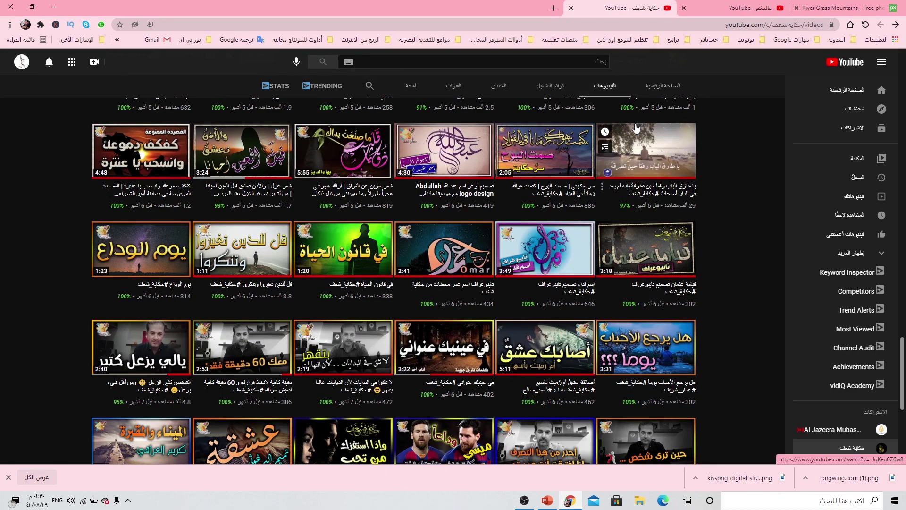
left_click(840, 8)
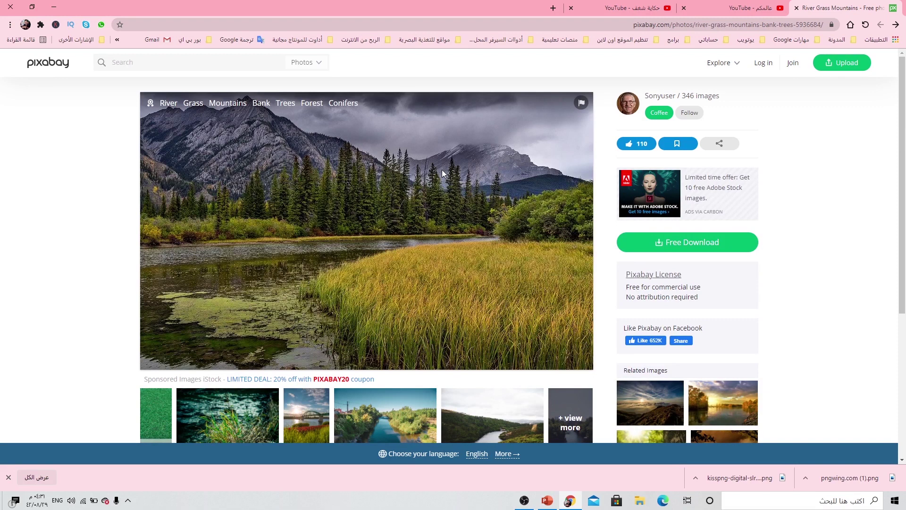
Download the 1920×1175 river photo to the Desktop as river-5936684_1920.jpg, then return to PowerPoint.
left_click(673, 250)
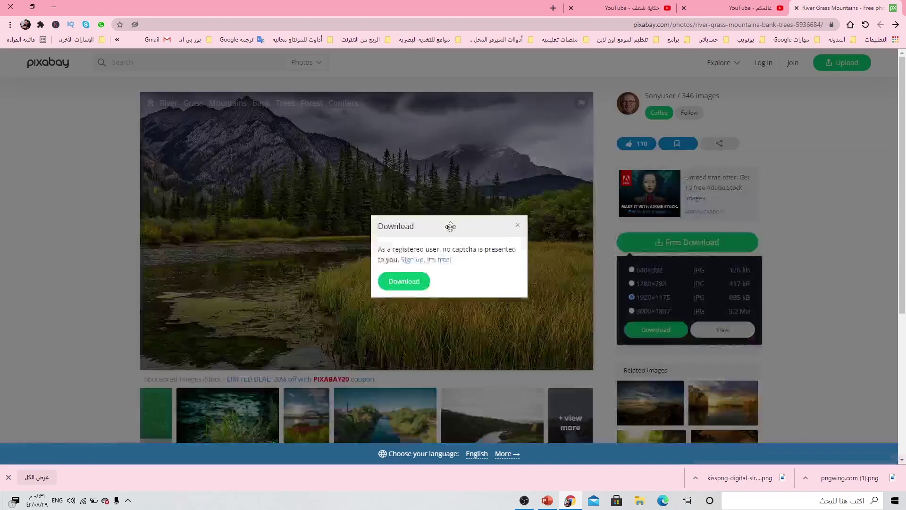
left_click(509, 267)
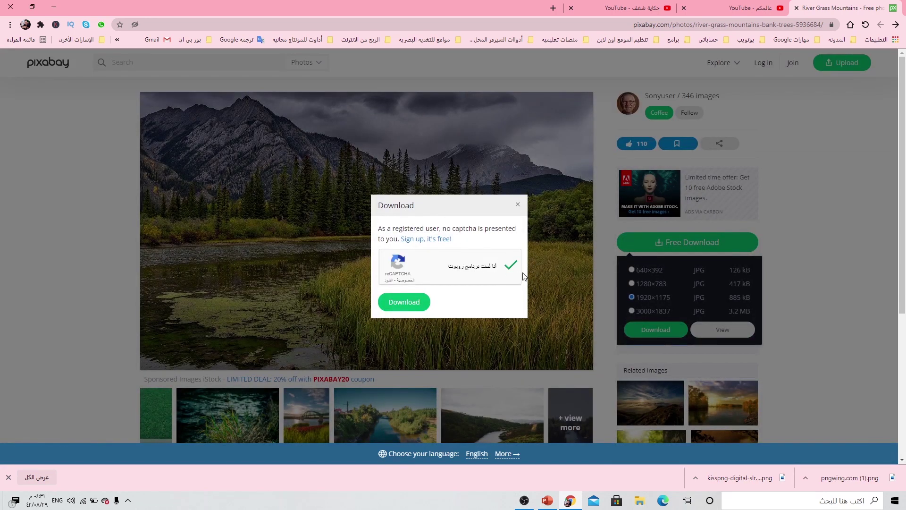
left_click(392, 304)
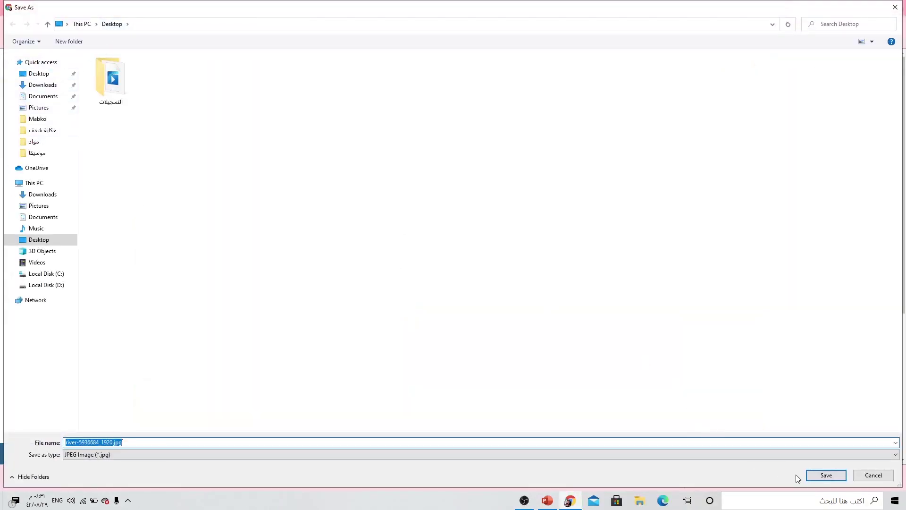
left_click(818, 477)
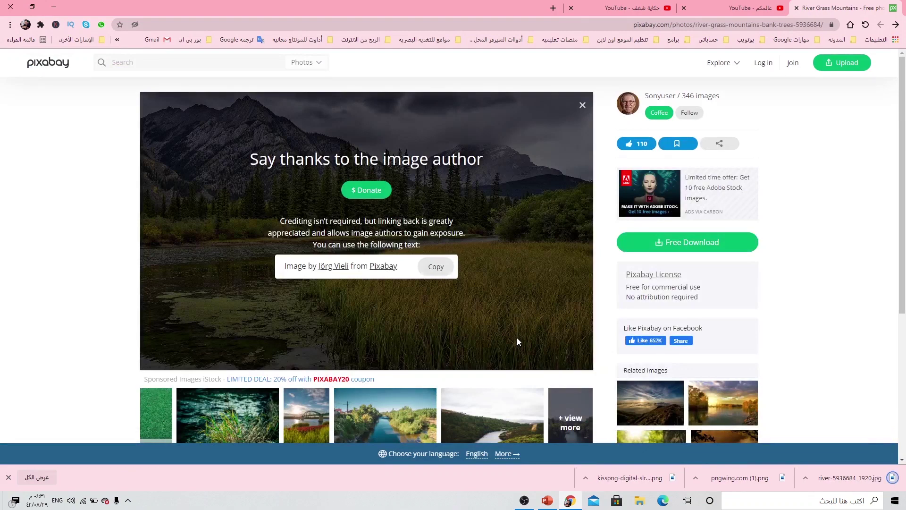
left_click(552, 500)
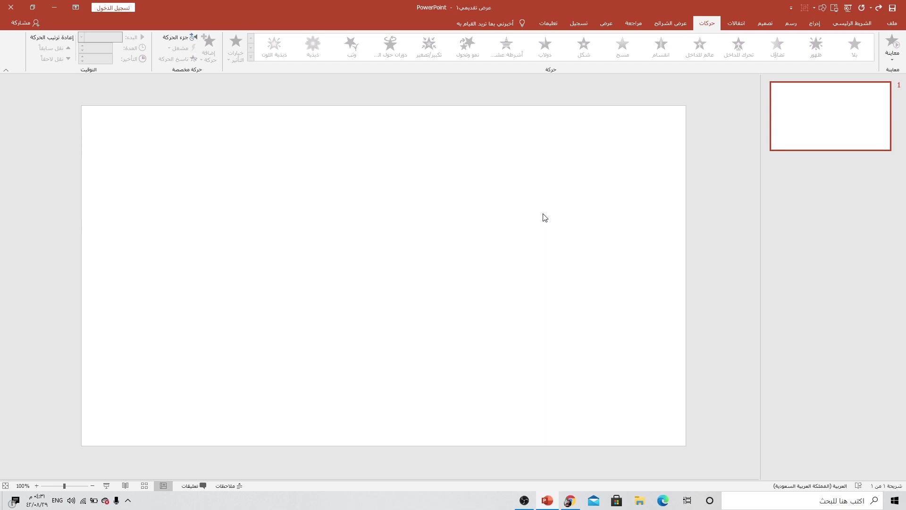
Draw a rectangle covering the whole slide and remove its outline.
scroll(545, 217, "down", 3, "ctrl")
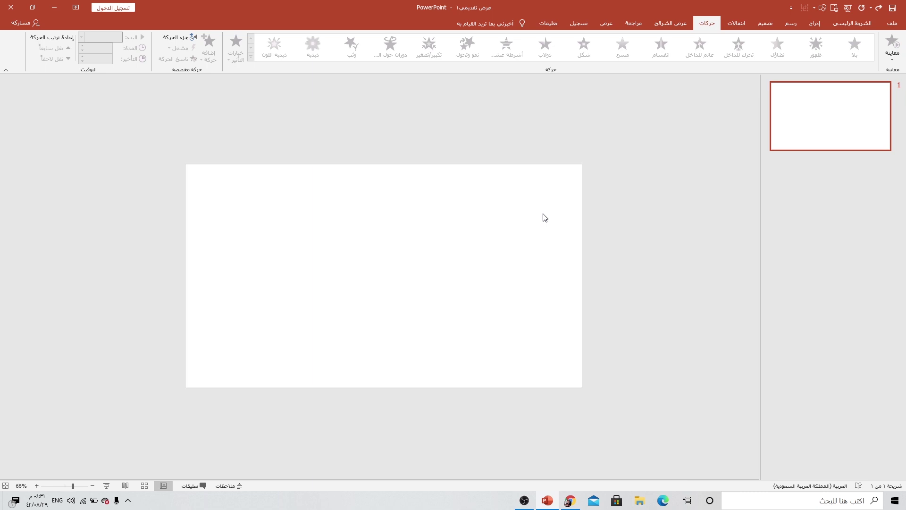
scroll(511, 226, "down", 2, "ctrl")
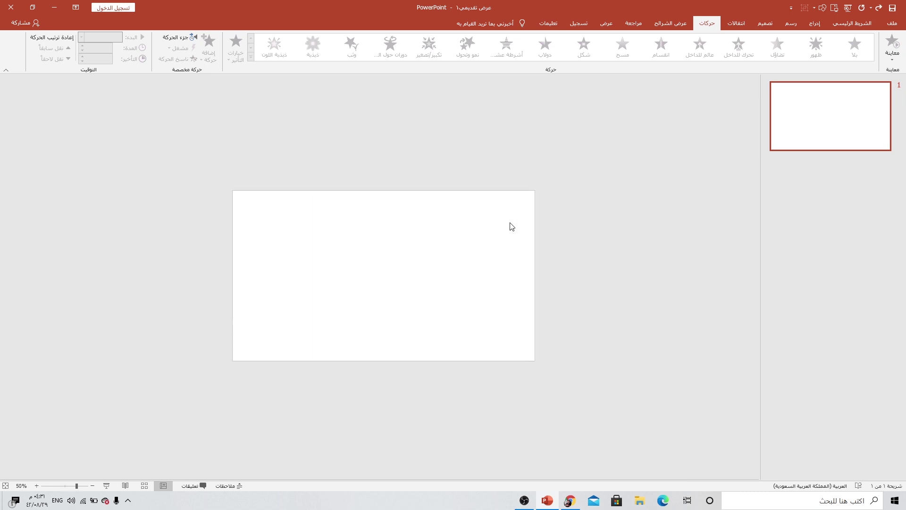
left_click(814, 23)
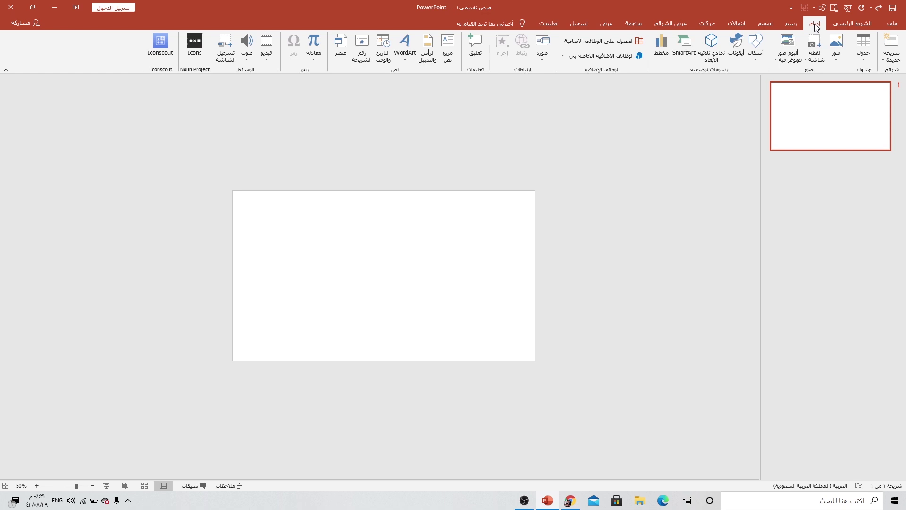
left_click(757, 65)
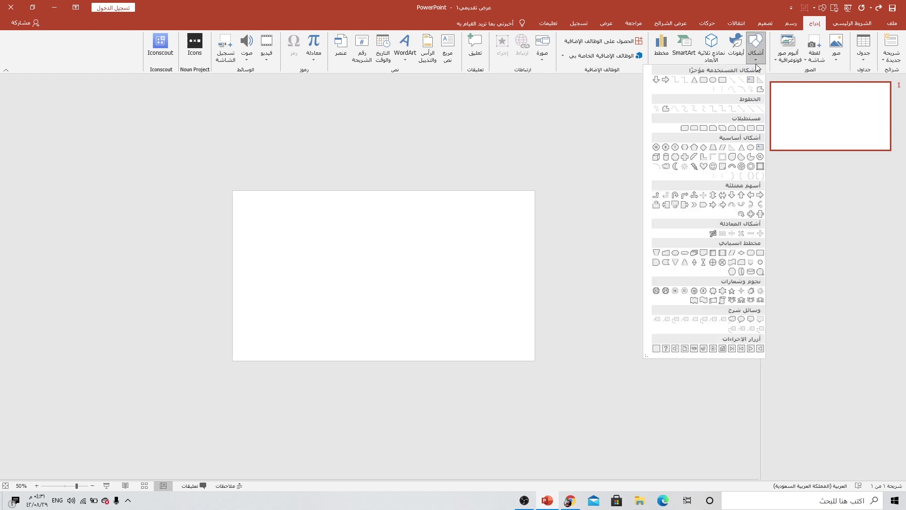
left_click(723, 80)
left_click_drag(248, 198, 535, 361)
left_click_drag(247, 198, 233, 192)
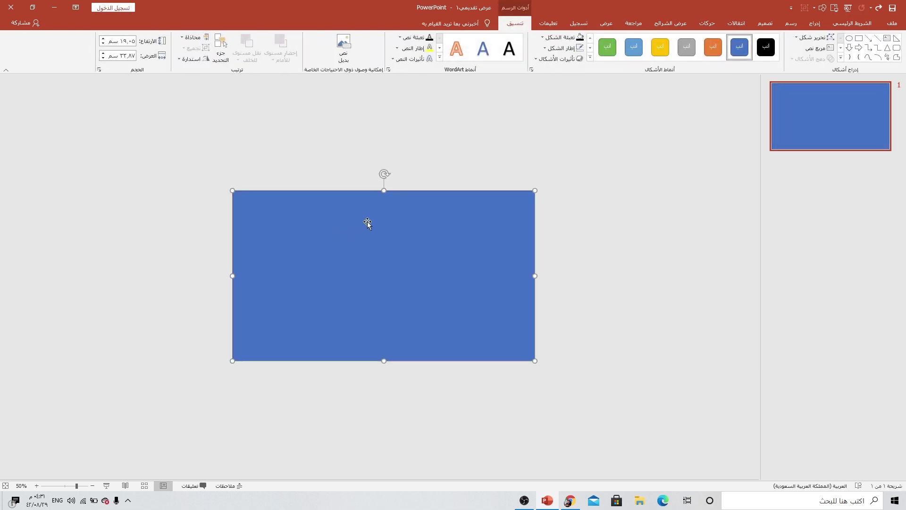
left_click(574, 48)
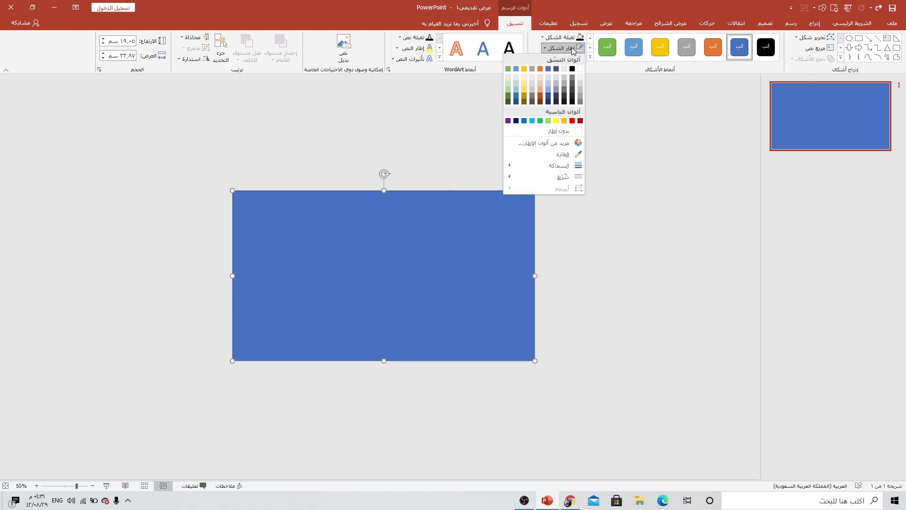
left_click(544, 129)
Duplicate the blue rectangle, fill the copy light peach, and move it back over the slide.
scroll(420, 236, "up", 2, "ctrl")
scroll(420, 237, "down", 2, "ctrl")
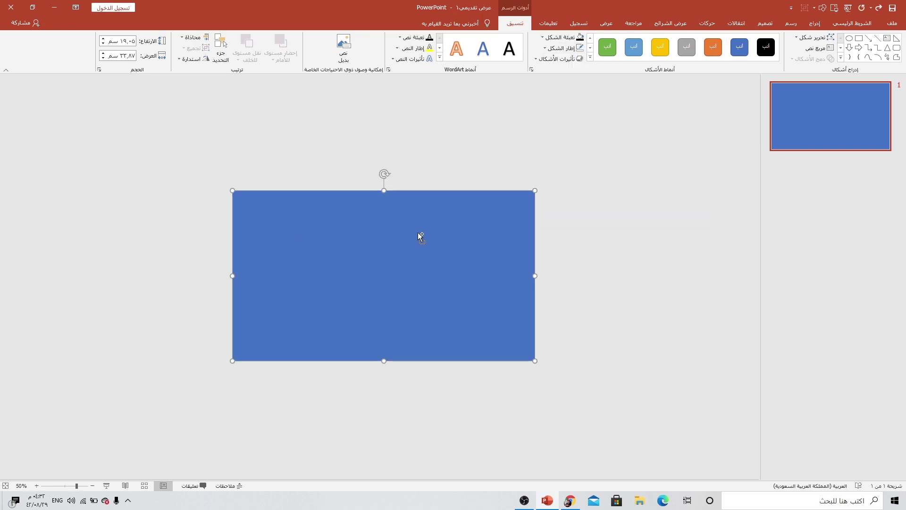
left_click_drag(420, 237, 526, 269, "ctrl")
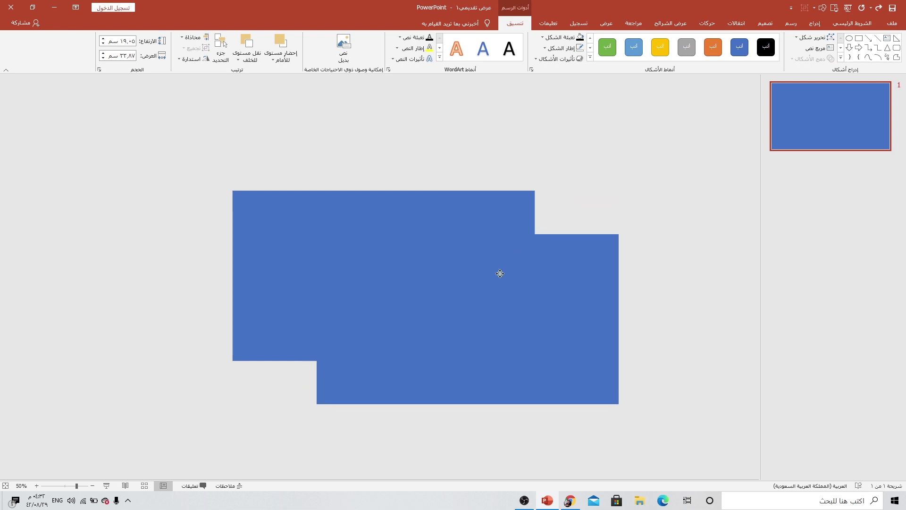
left_click(562, 37)
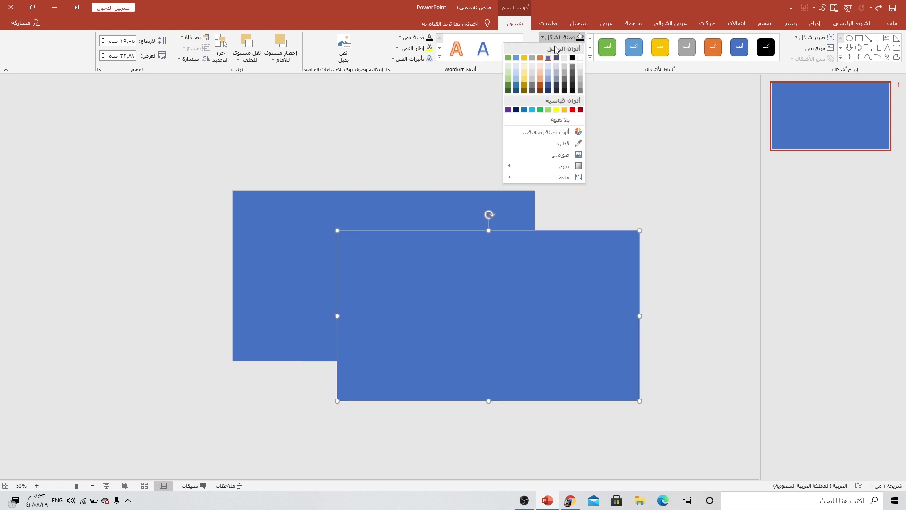
left_click(541, 64)
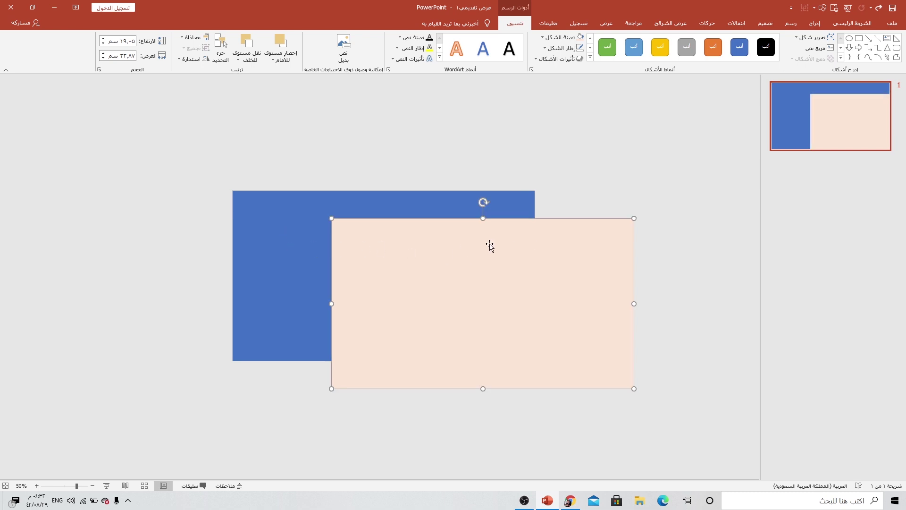
left_click_drag(487, 245, 428, 239)
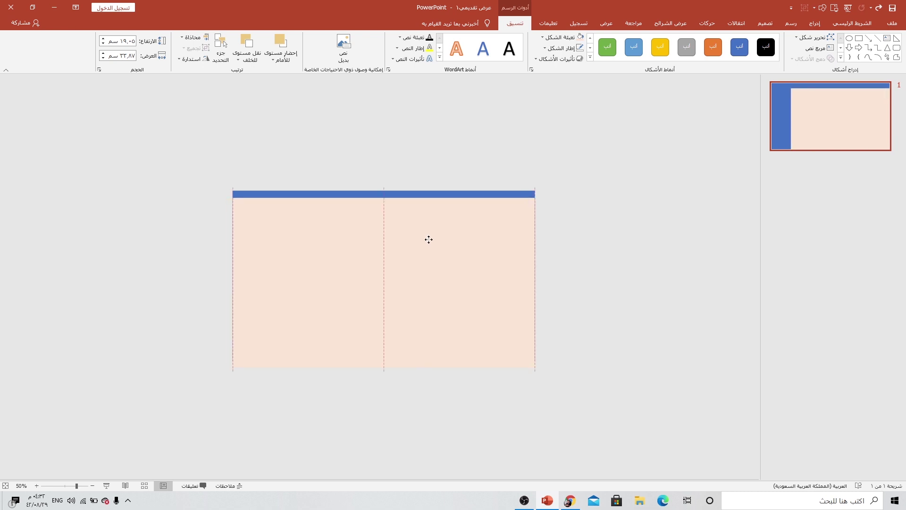
Rotate, enlarge and narrow the peach rectangle into a tilted strip across the left side, with guides on.
mouse_move(383, 178)
left_mouse_down()
mouse_move(362, 185)
mouse_move(341, 261)
mouse_move(271, 223)
left_mouse_up()
left_click_drag(354, 239, 297, 229)
left_click_drag(204, 212, 168, 195)
left_click_drag(313, 230, 303, 230)
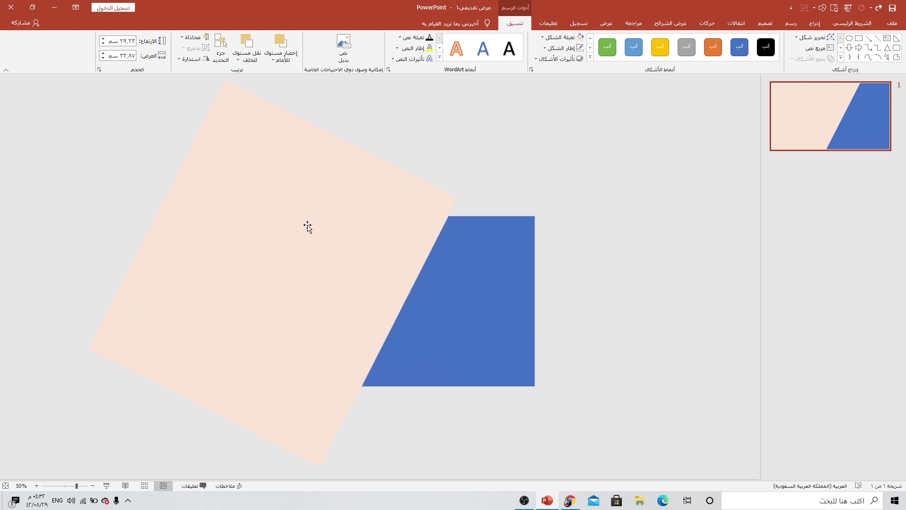
left_click(605, 27)
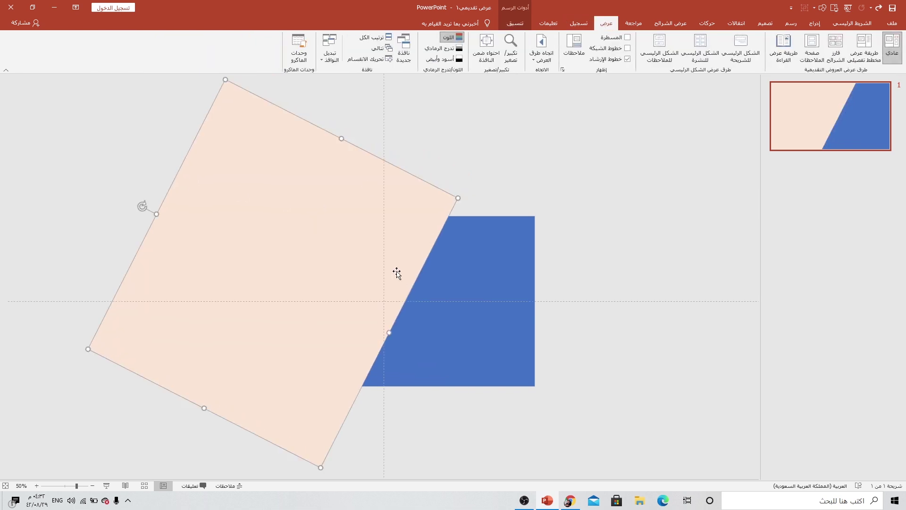
mouse_move(396, 269)
left_mouse_down()
mouse_move(387, 255)
mouse_move(360, 252)
left_mouse_up()
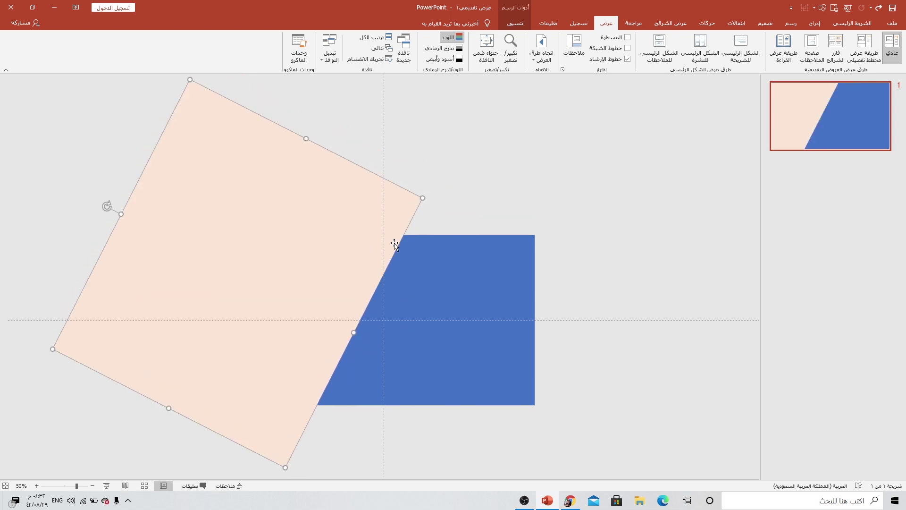
left_click_drag(346, 294, 328, 290)
left_click_drag(106, 215, 276, 274)
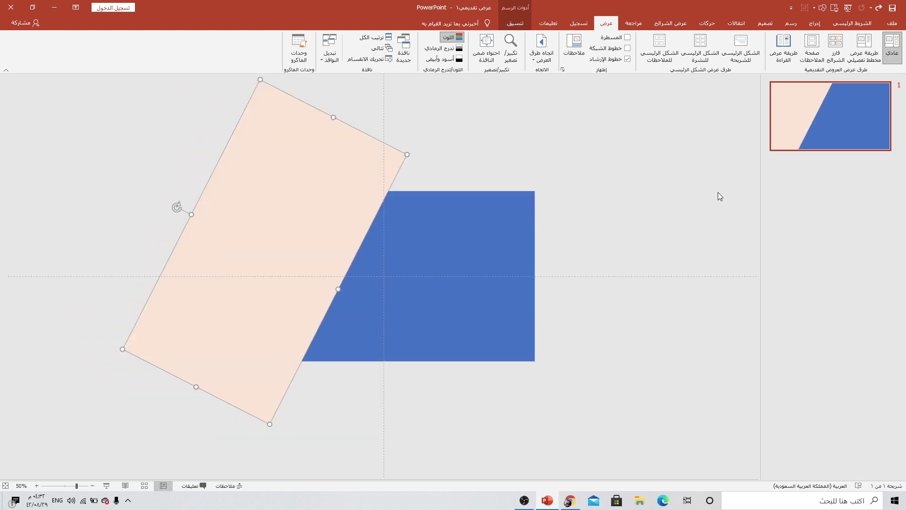
Set the tilted peach shape's fill transparency to 26% in Format Shape.
right_click(323, 196)
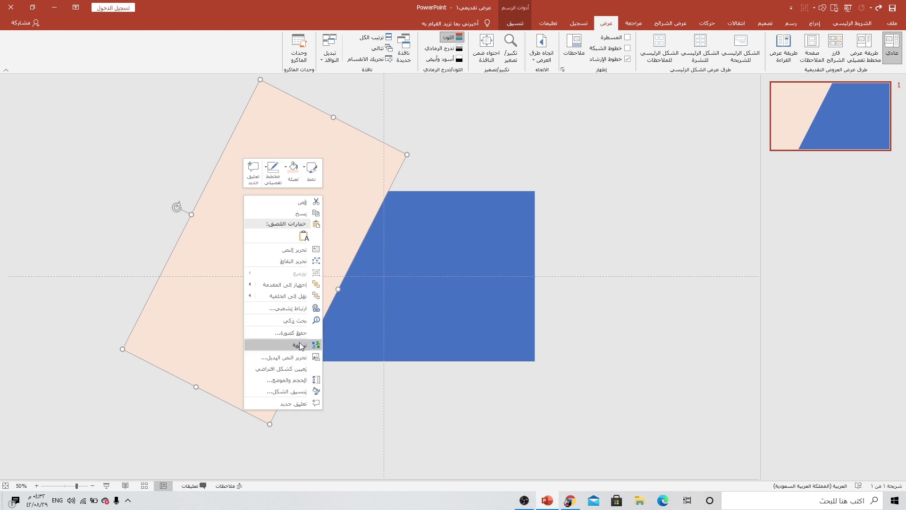
left_click(283, 391)
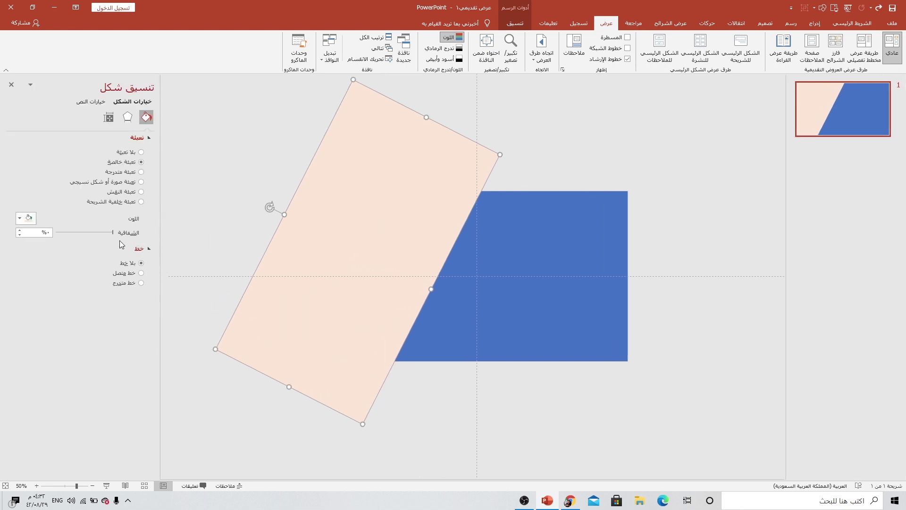
left_click_drag(114, 232, 97, 232)
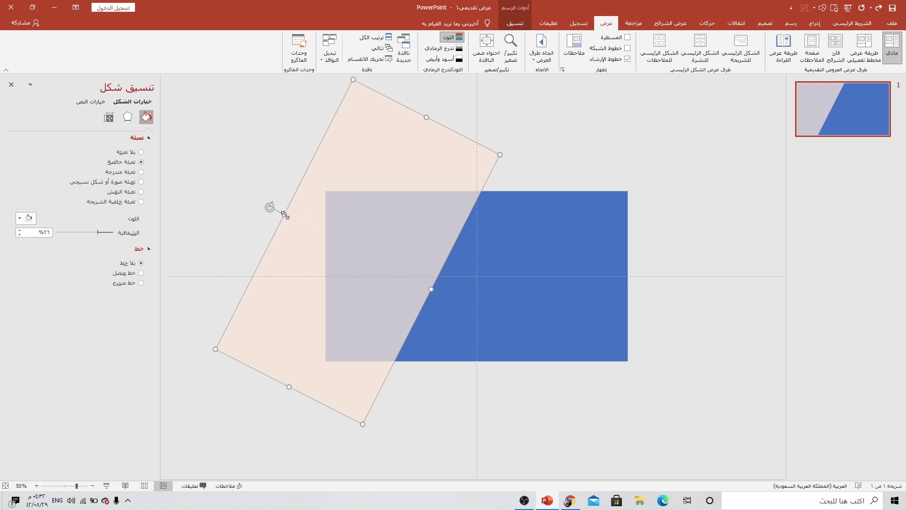
Widen the peach strip and add a second overlapping peach copy beside it.
left_click_drag(285, 215, 273, 208)
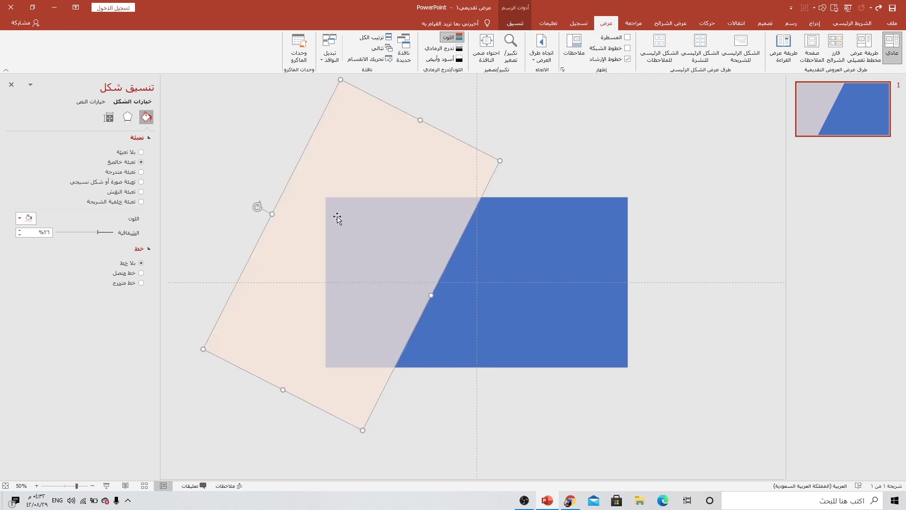
left_click_drag(337, 216, 373, 222)
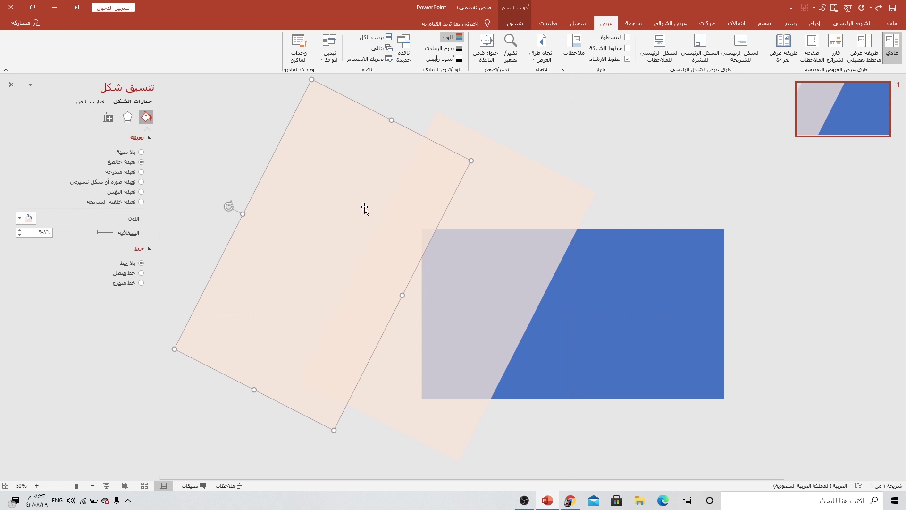
left_click_drag(373, 222, 461, 215)
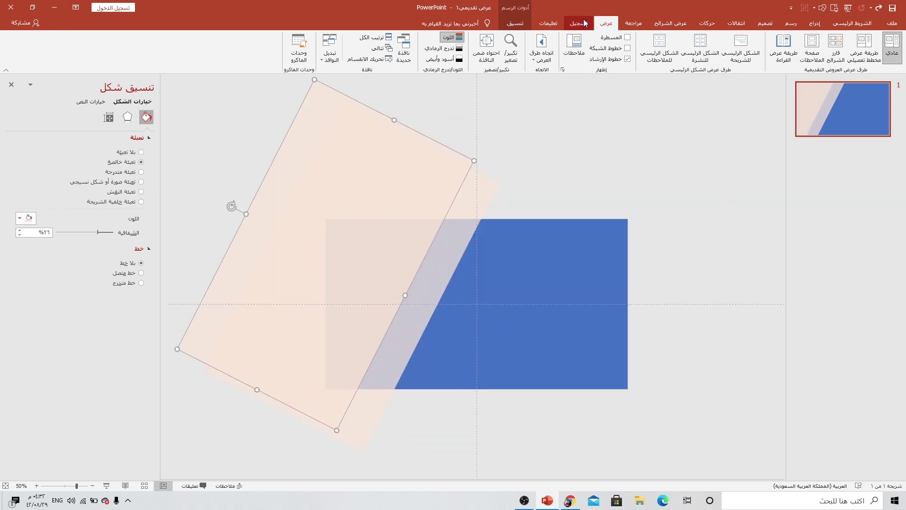
Fill the front tilted strip with light green.
left_click(515, 24)
left_click(555, 39)
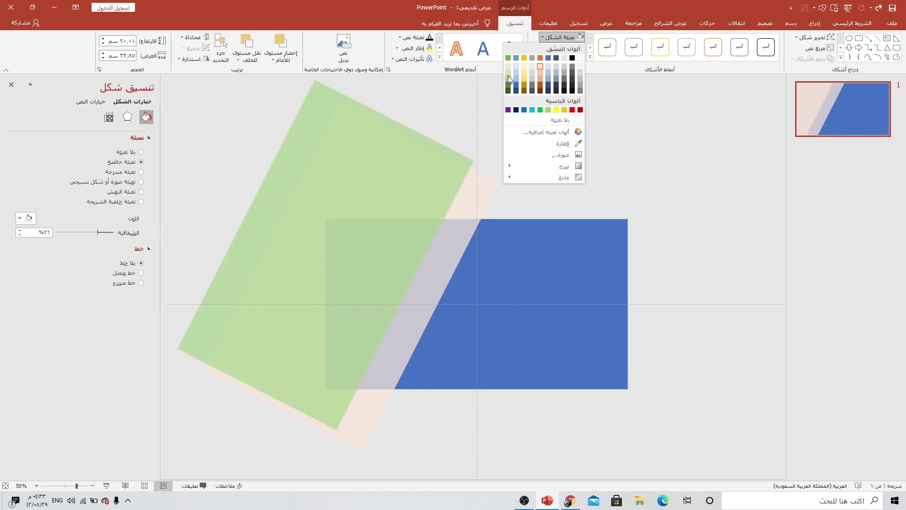
left_click(508, 76)
Rotate the green strip slightly clockwise, then duplicate a peach strip toward the slide's right side.
left_click_drag(232, 206, 246, 220)
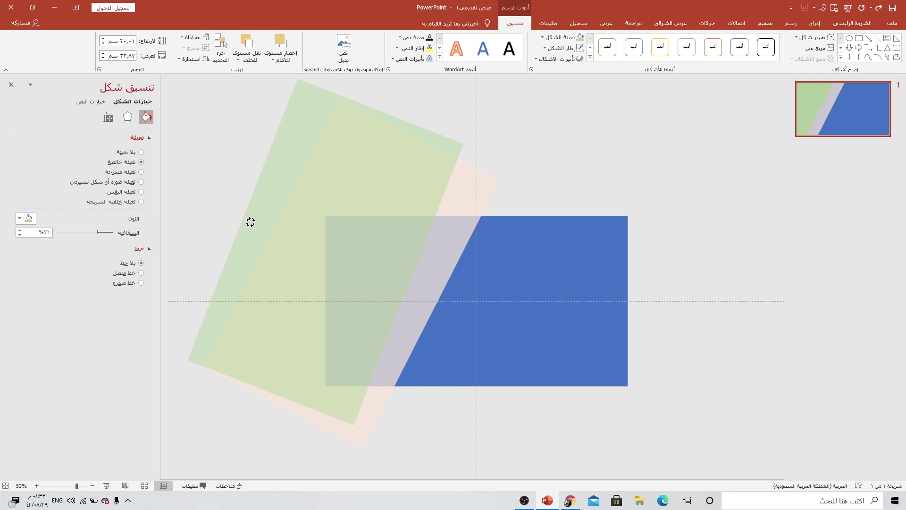
left_click_drag(252, 223, 253, 225)
mouse_move(354, 235)
left_mouse_down()
mouse_move(367, 244)
mouse_move(365, 228)
left_mouse_up()
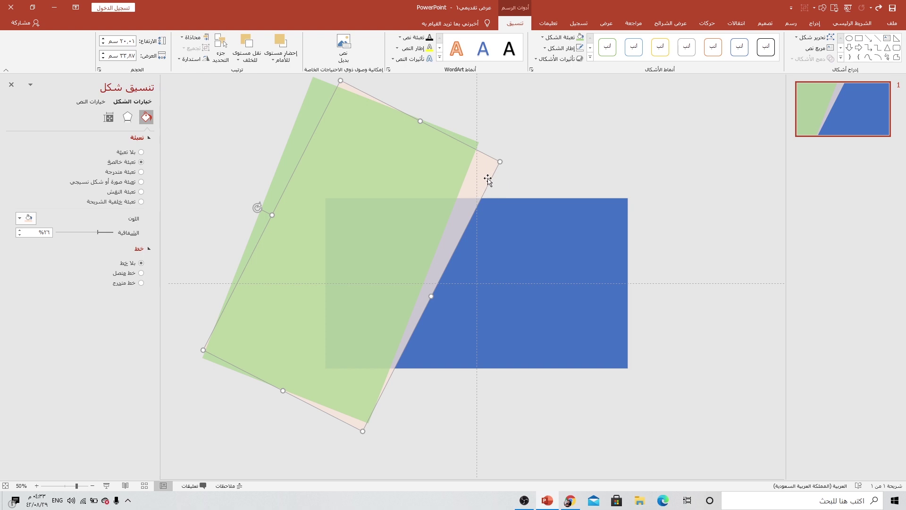
left_click_drag(488, 177, 488, 177)
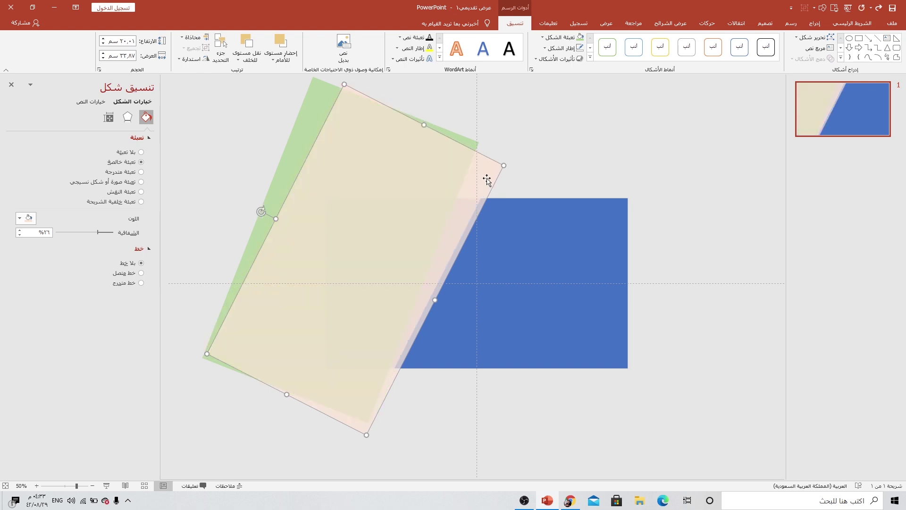
mouse_move(398, 177)
left_mouse_down()
mouse_move(630, 182)
mouse_move(617, 188)
mouse_move(625, 261)
left_mouse_up()
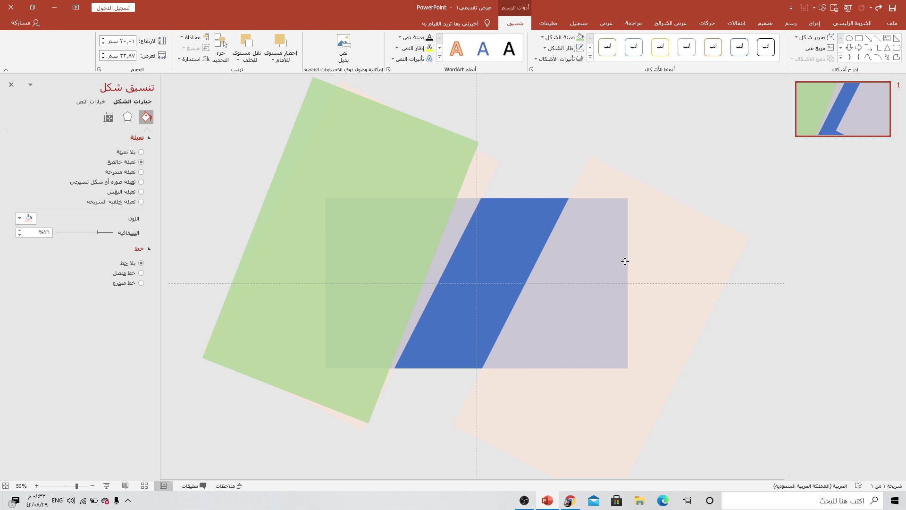
Place the peach strip on the right, copy the green strip over it, and select the left green and peach strips.
left_click_drag(625, 261, 623, 260)
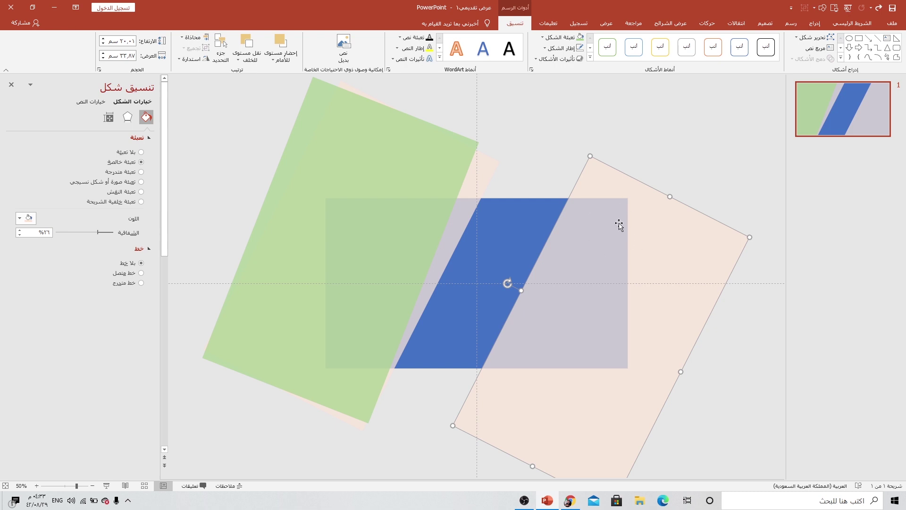
left_click(329, 180)
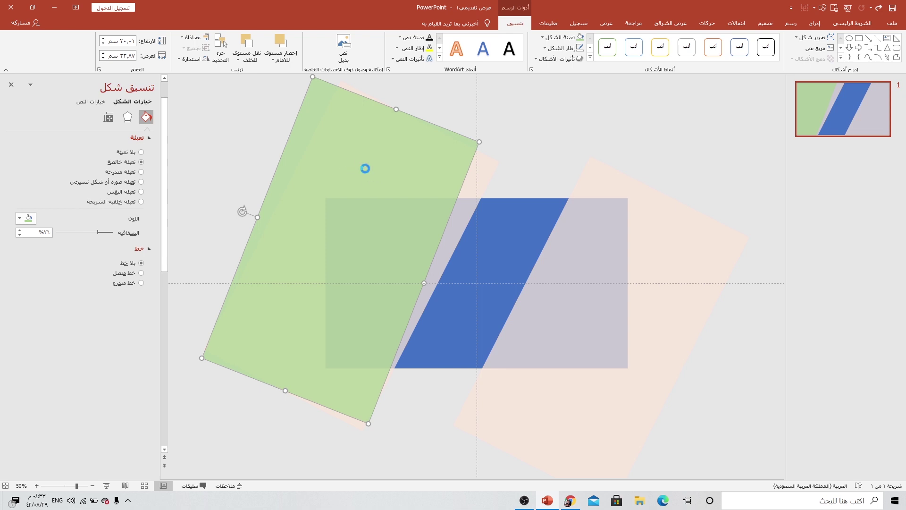
mouse_move(365, 168)
left_mouse_down()
mouse_move(416, 185)
mouse_move(659, 182)
mouse_move(632, 208)
mouse_move(623, 253)
mouse_move(606, 252)
left_mouse_up()
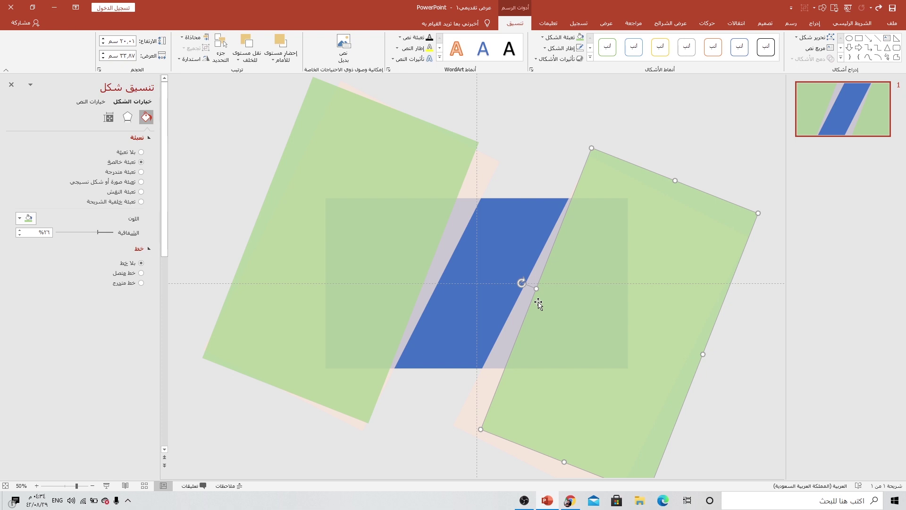
left_click(367, 162)
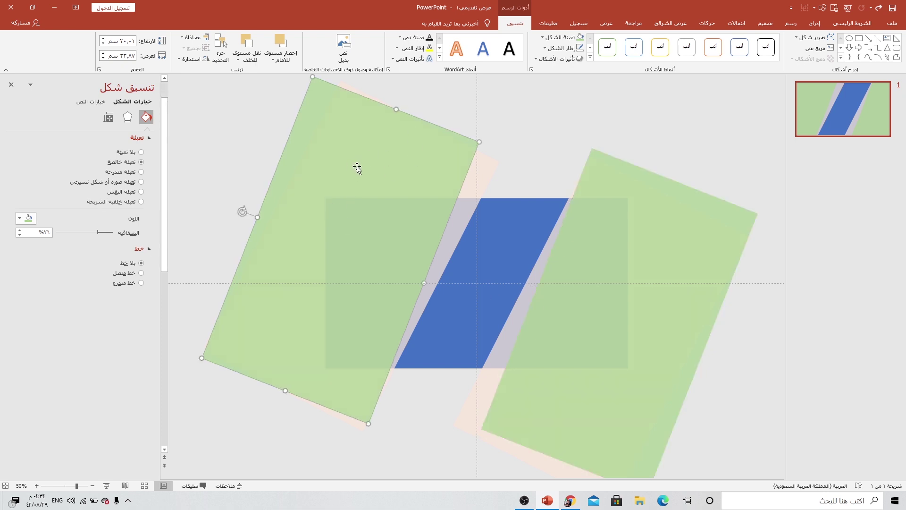
left_click(485, 176, "shift")
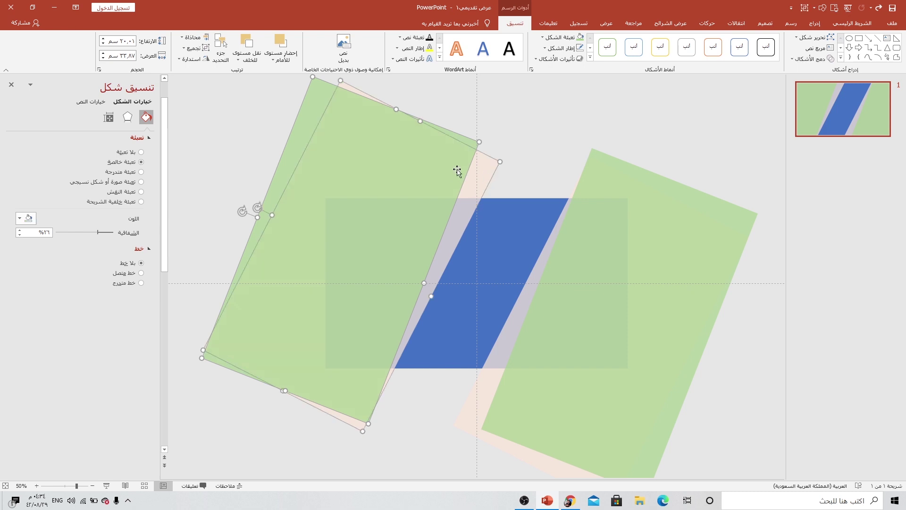
Give the left green and pink strips an outer shadow with increased blur.
left_click(127, 117)
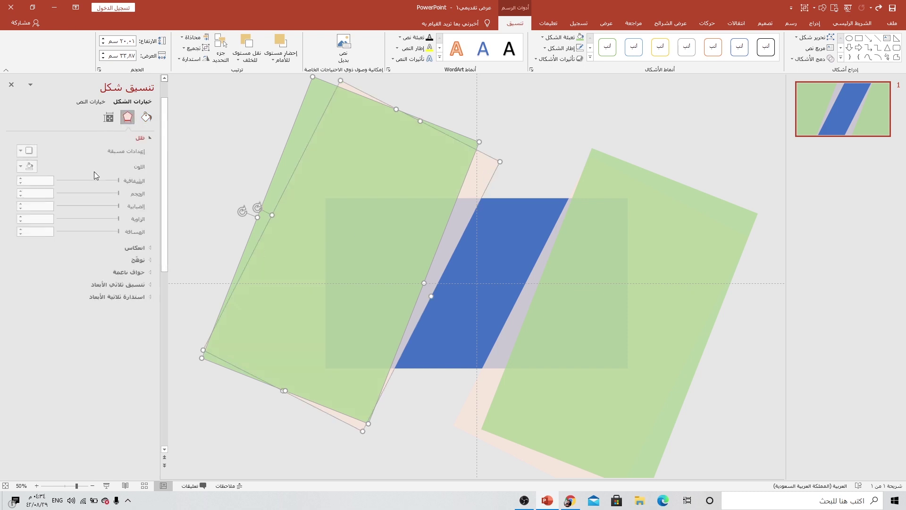
left_click(21, 151)
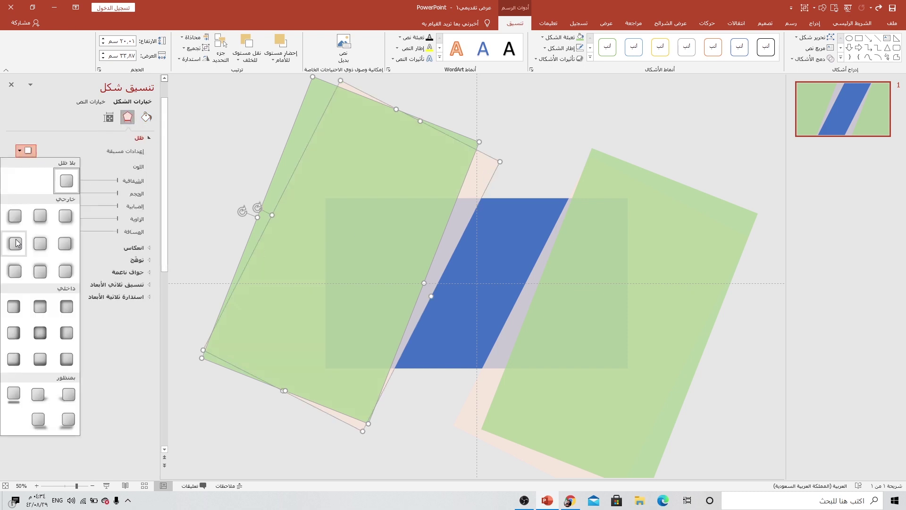
left_click(67, 245)
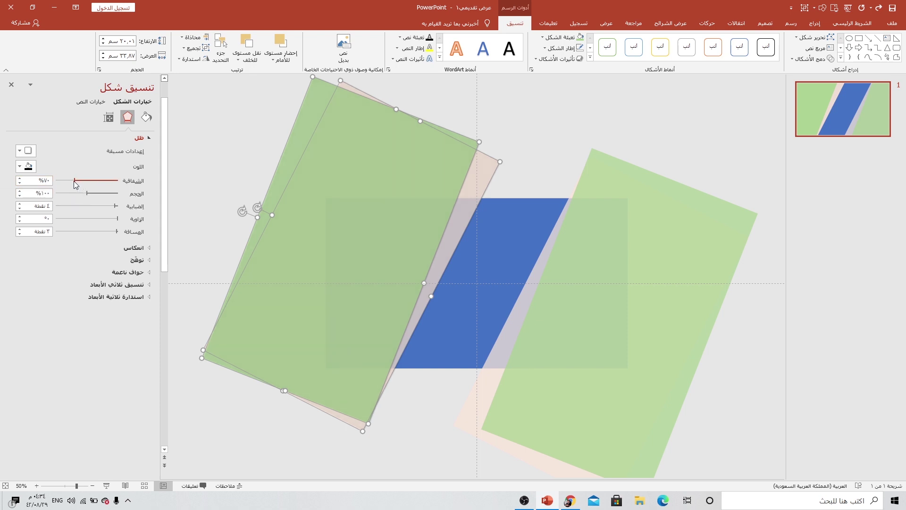
left_click_drag(116, 208, 104, 208)
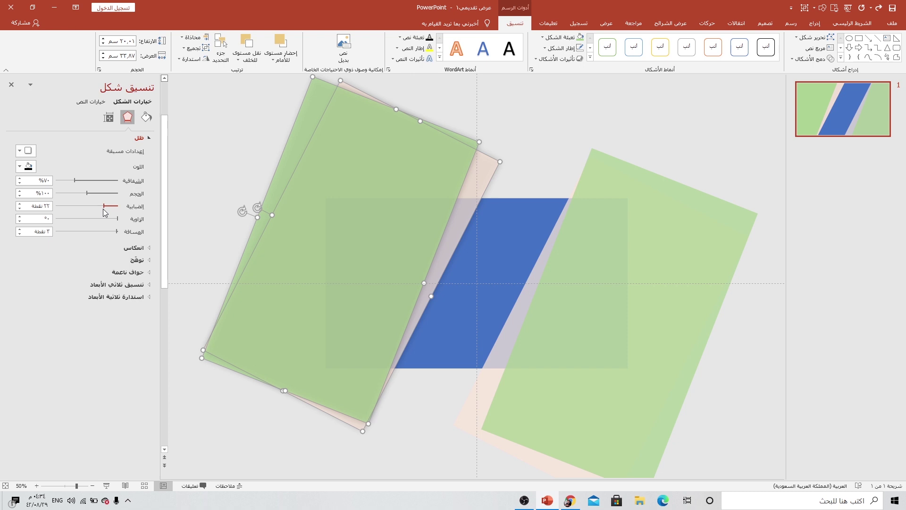
left_click_drag(100, 211, 98, 211)
Apply an outer shadow to the right strips, angled 180° with more transparency and 35 pt blur.
left_click(605, 206)
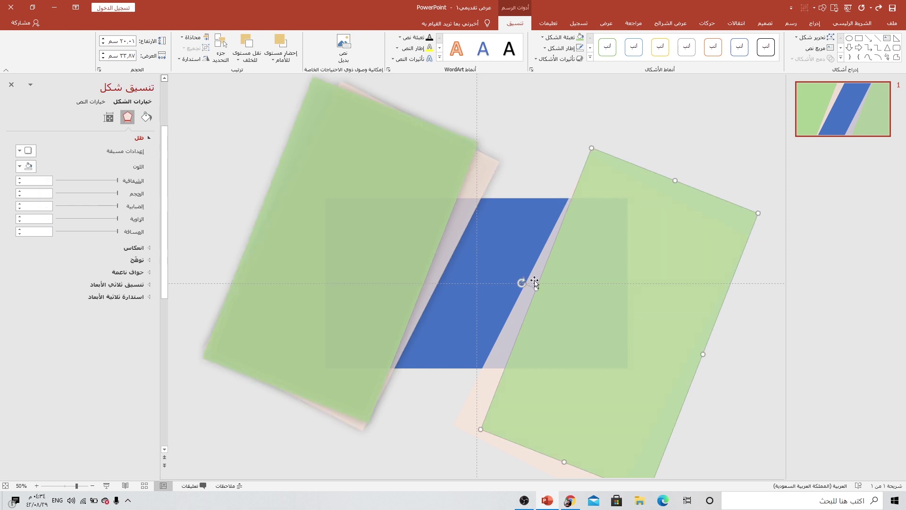
left_click(520, 313, "shift")
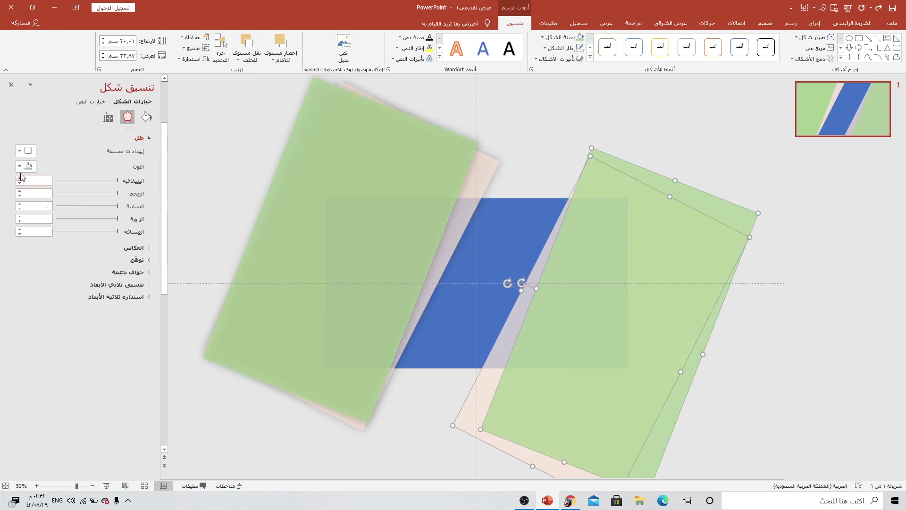
left_click(22, 150)
left_click(14, 244)
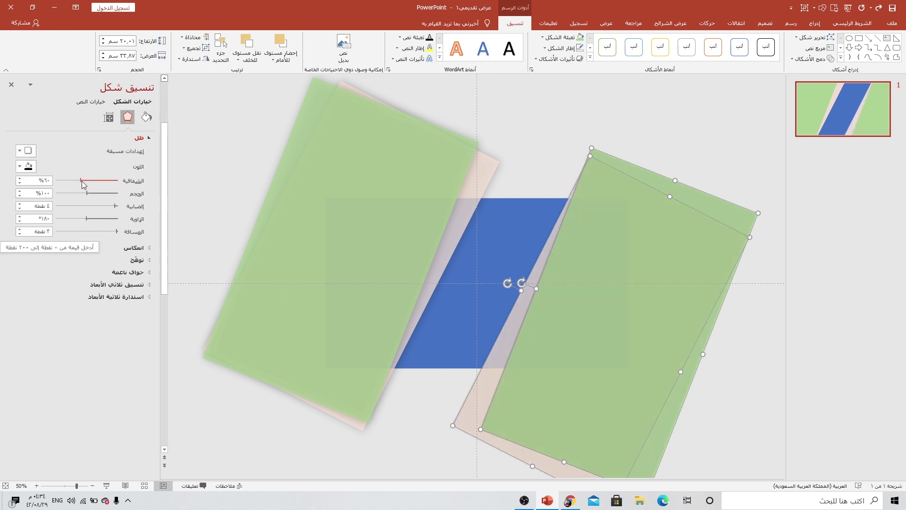
left_click_drag(75, 181, 77, 182)
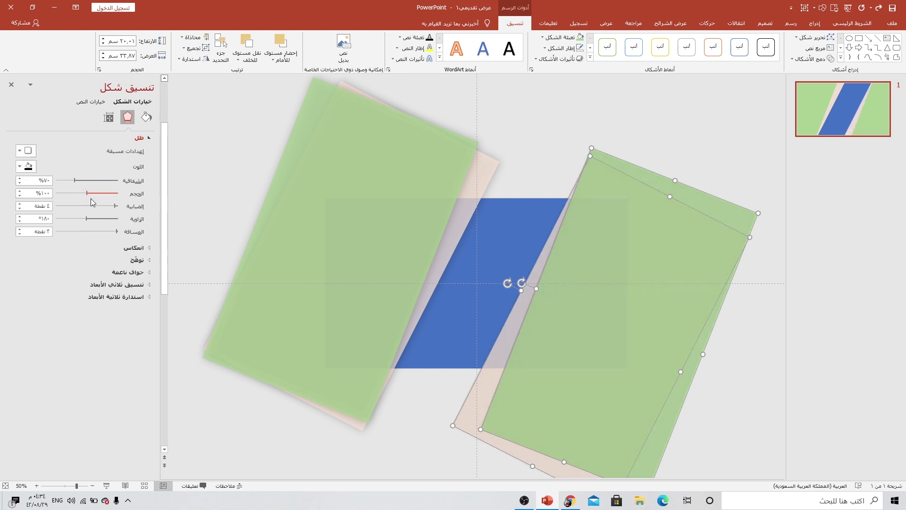
left_click_drag(116, 209, 97, 208)
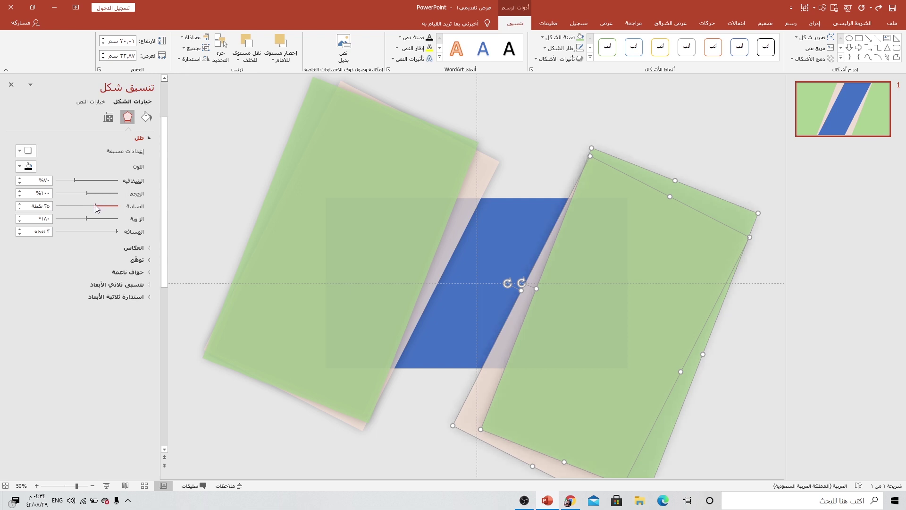
Nudge the blue shape up, then intersect the left pink strip with the blue rectangle.
left_click(469, 220)
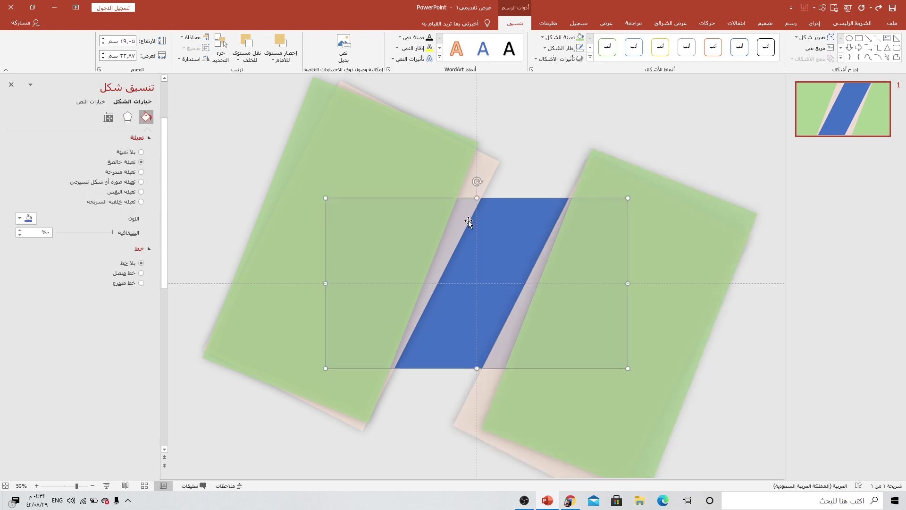
mouse_move(508, 227)
left_mouse_down()
mouse_move(489, 214)
mouse_move(487, 239)
left_mouse_up()
left_click(508, 158)
left_click(472, 181)
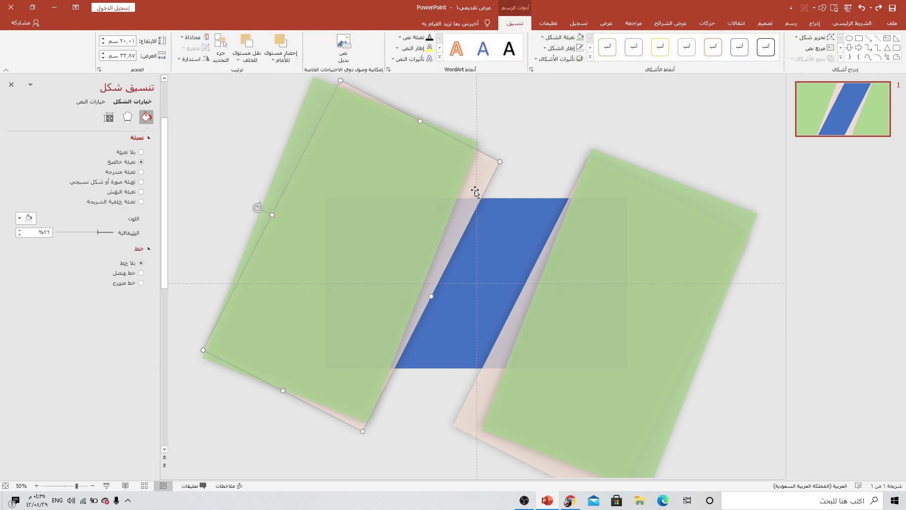
left_click(506, 226, "shift")
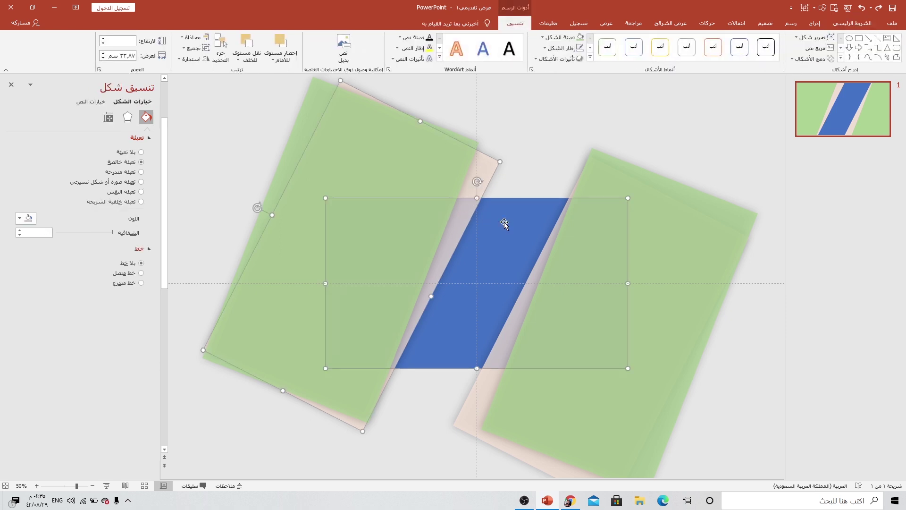
left_click(810, 59)
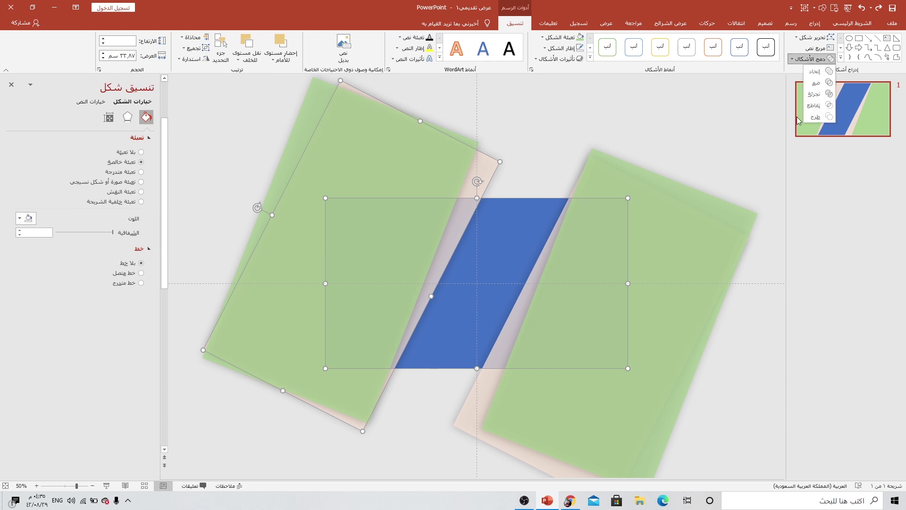
left_click(810, 105)
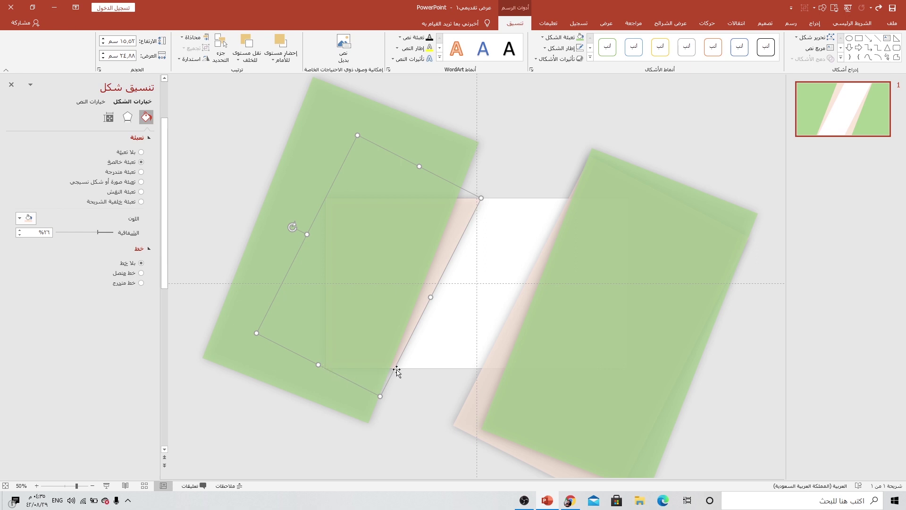
left_click(485, 230)
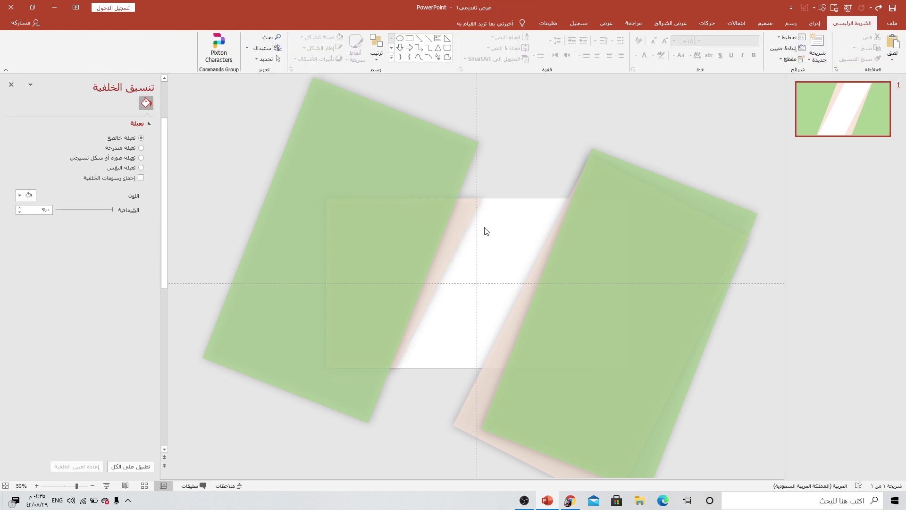
Paste a fresh blue rectangle and send it backward behind the green strips.
key("ctrl+v")
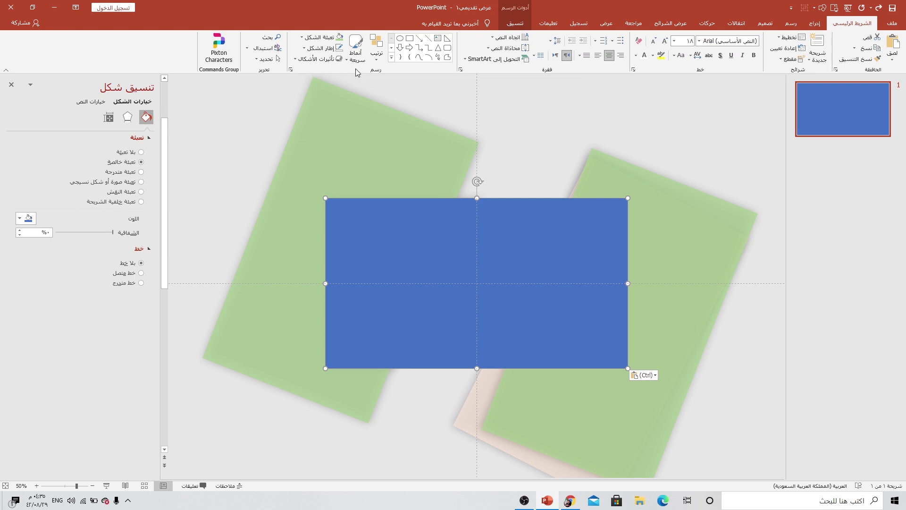
left_click(515, 24)
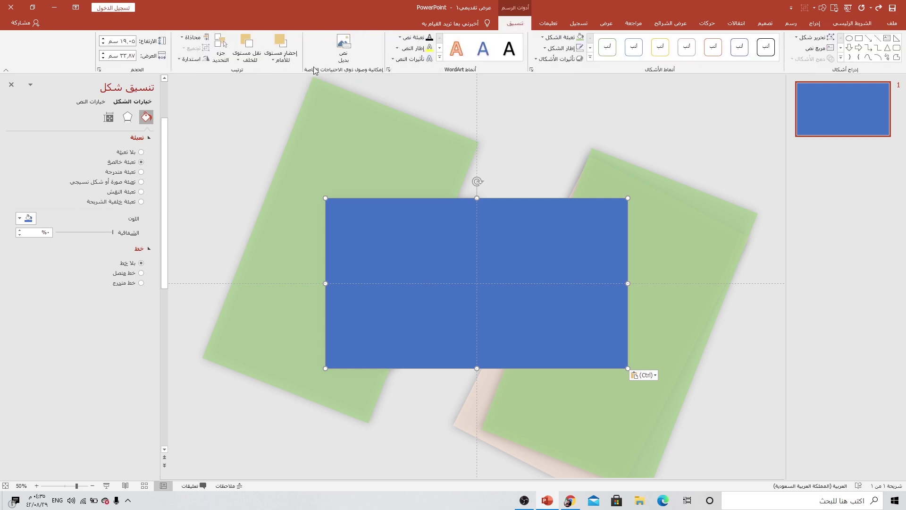
left_click(238, 60)
left_click(227, 87)
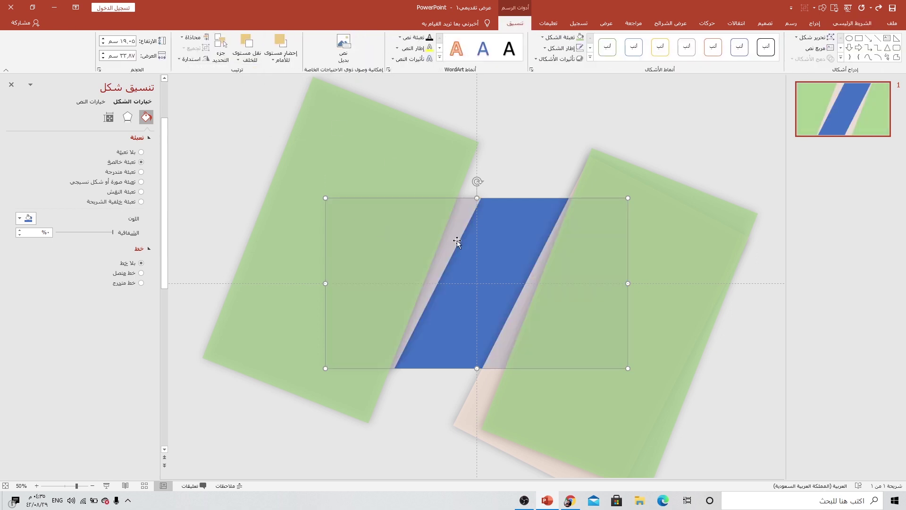
Intersect the left green shape with the blue rectangle, then paste a new blue rectangle and send it to the back.
left_click(362, 152)
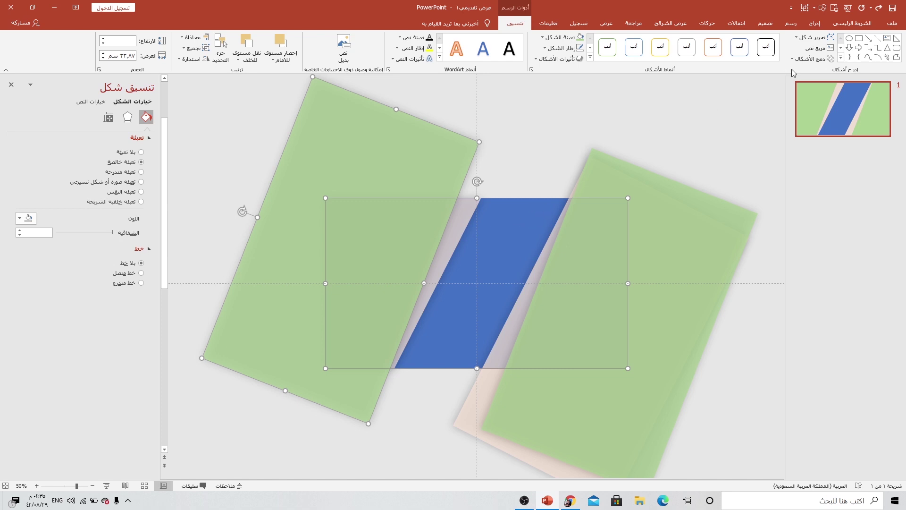
left_click(809, 59)
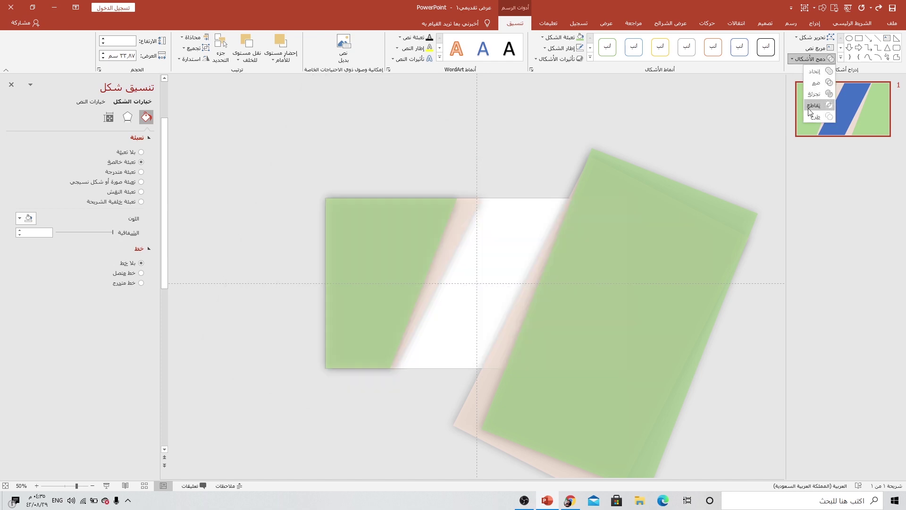
left_click(808, 108)
left_click(513, 144)
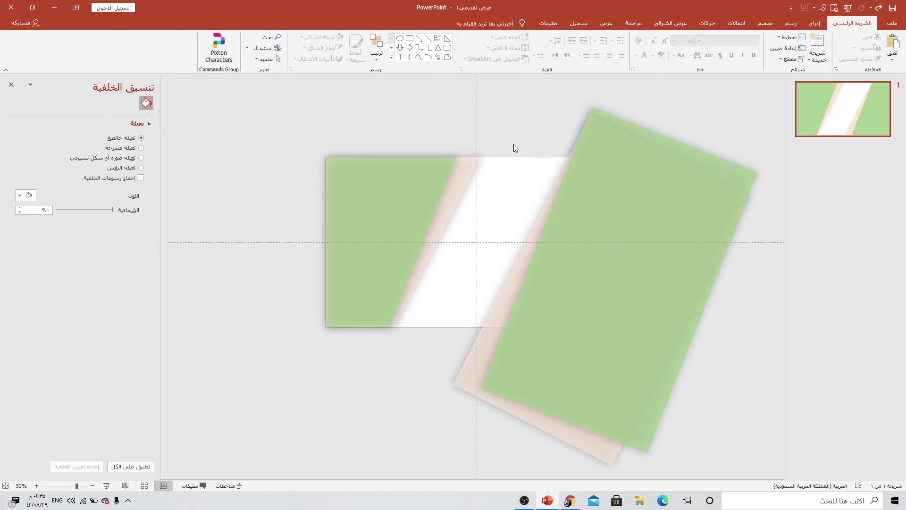
key("ctrl+v")
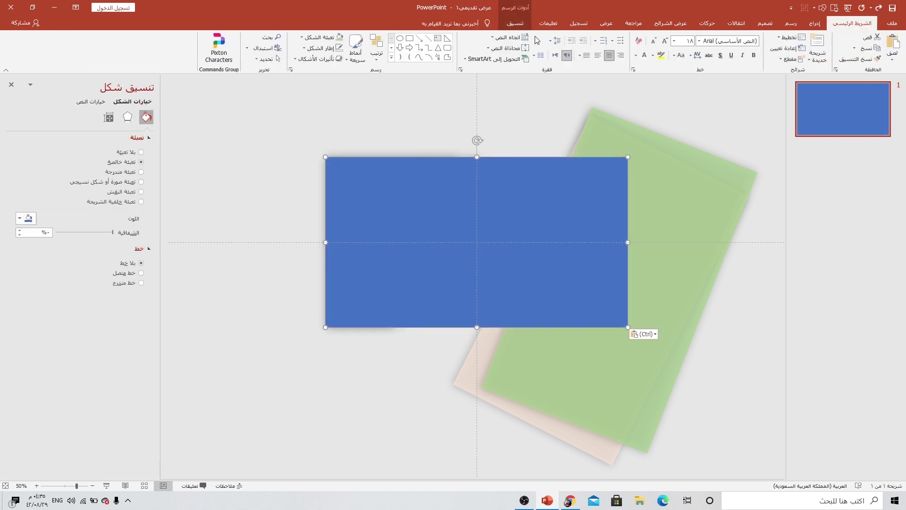
left_click(515, 24)
left_click(246, 55)
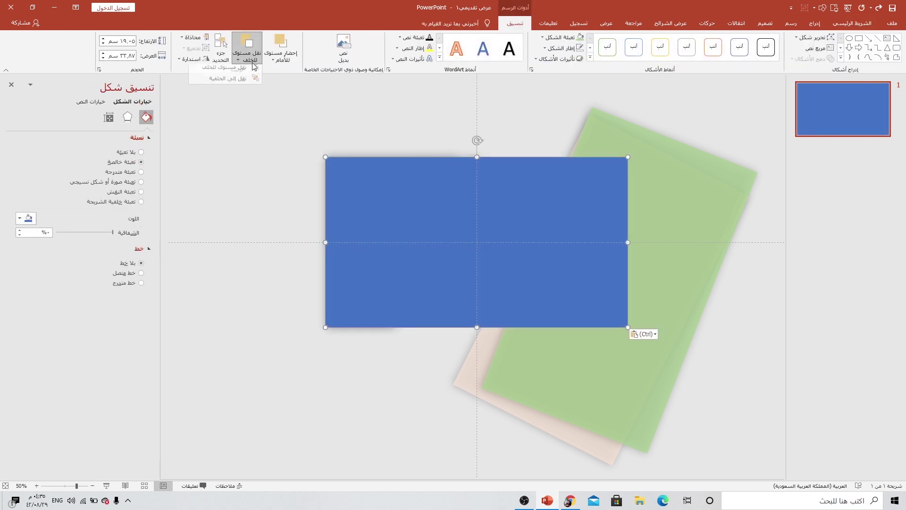
left_click(238, 83)
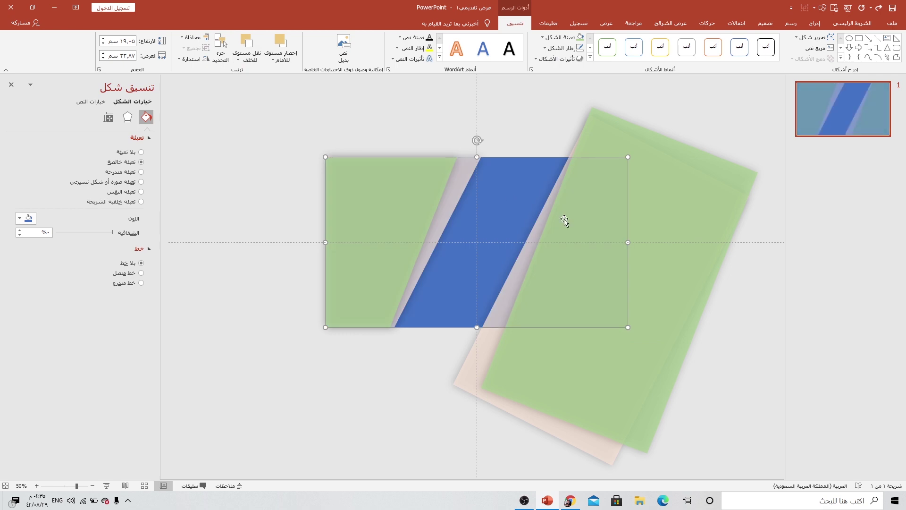
Intersect the pink strip with the blue rectangle, then paste another blue rectangle and send it to the back.
left_click(479, 377)
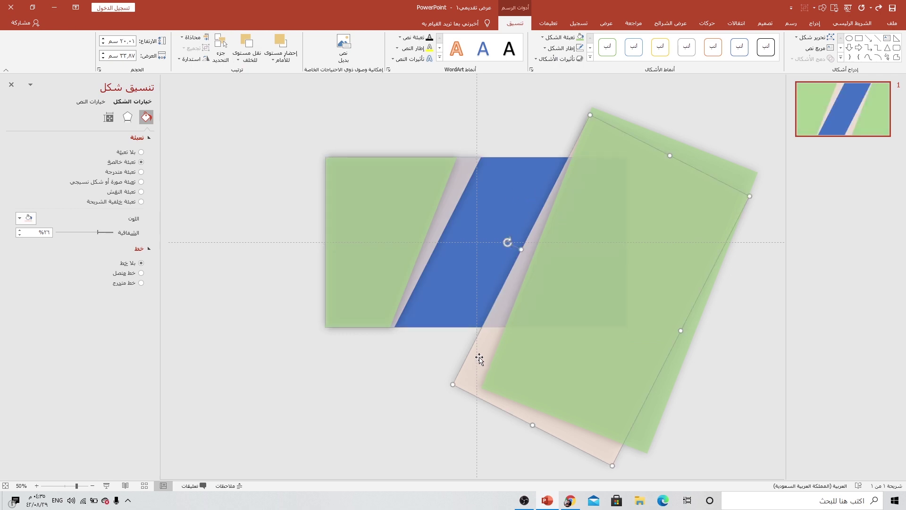
left_click(445, 298, "shift")
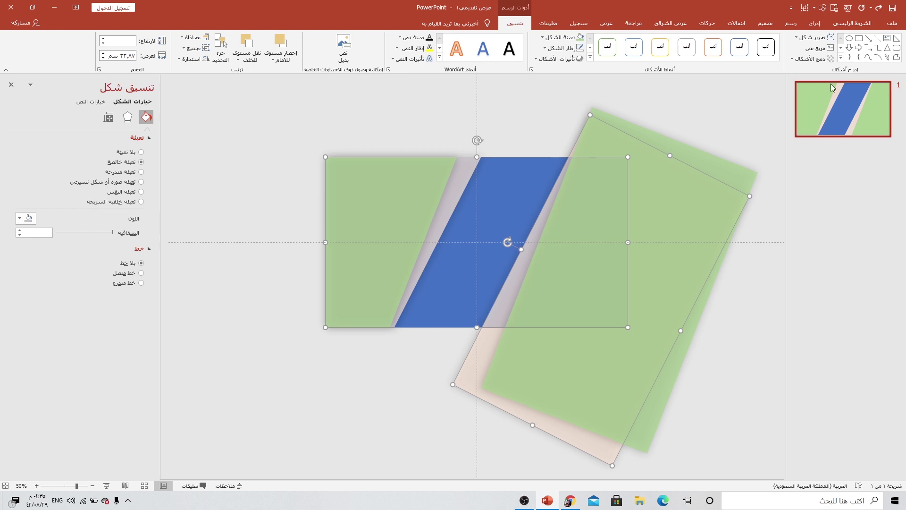
left_click(813, 59)
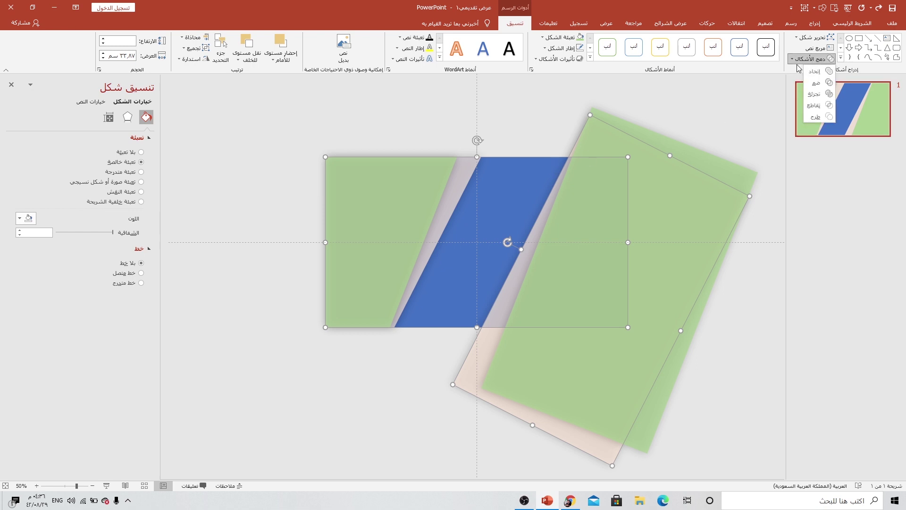
left_click(805, 110)
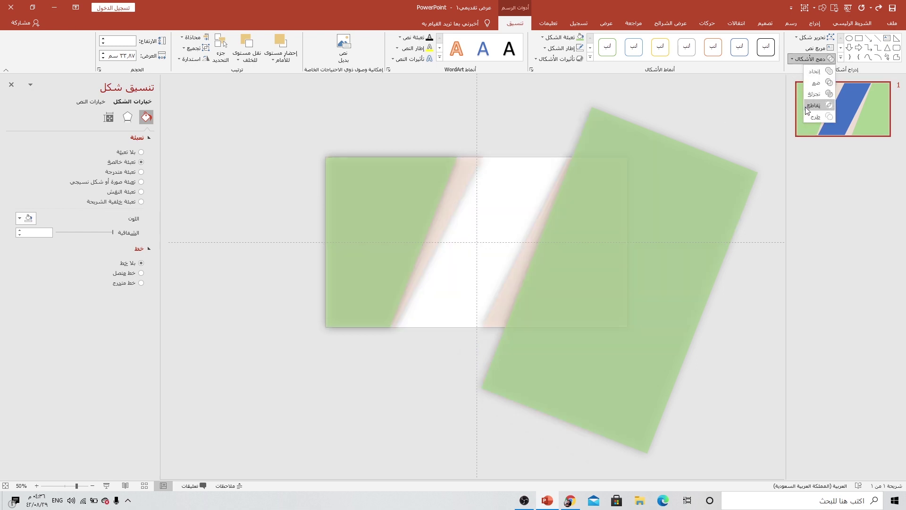
left_click(530, 117)
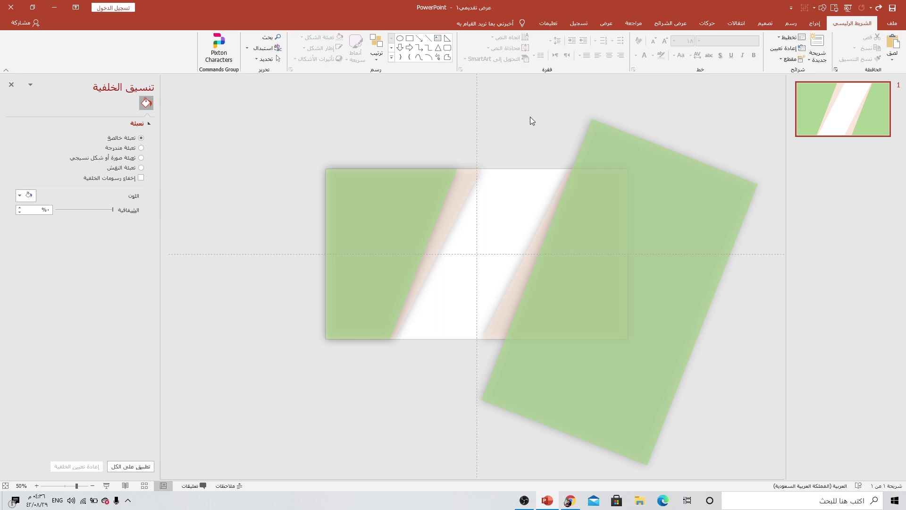
key("ctrl+v")
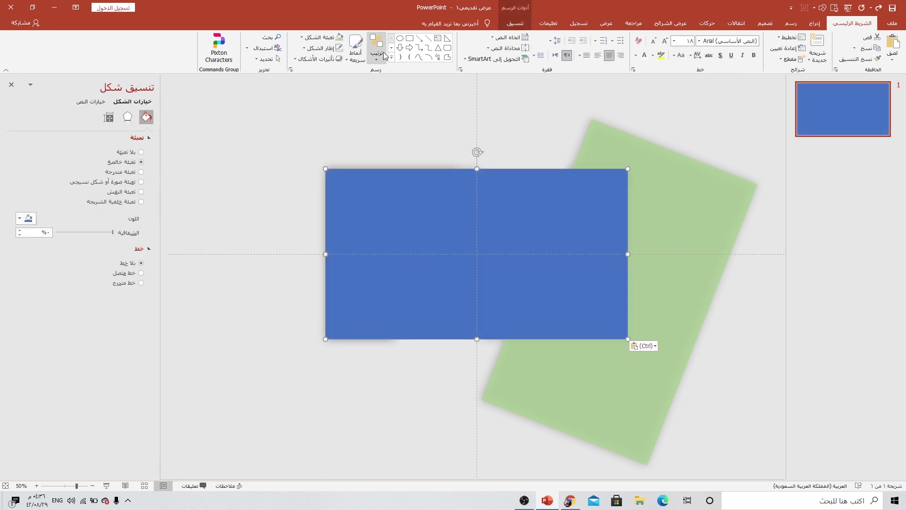
left_click(516, 23)
left_click(246, 53)
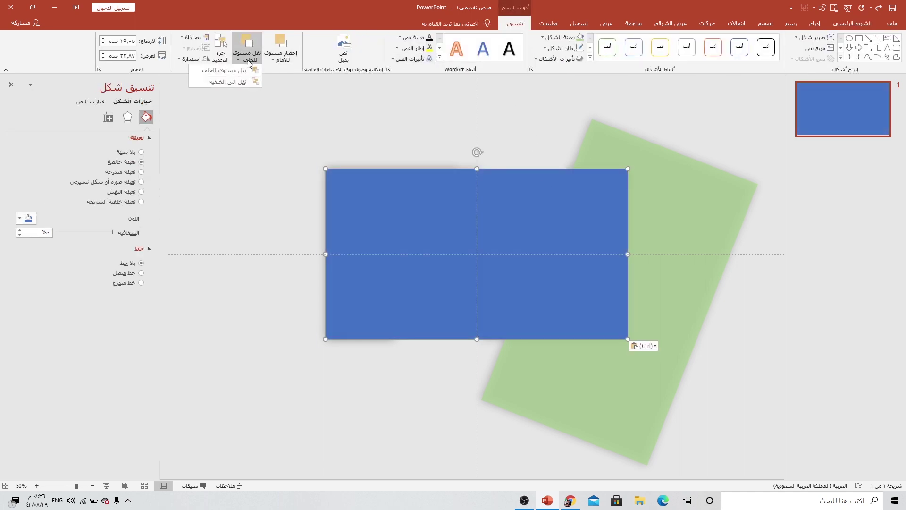
left_click(225, 84)
Intersect the right green shape with the blue rectangle and place a fresh blue rectangle behind the green shapes.
left_click(610, 369)
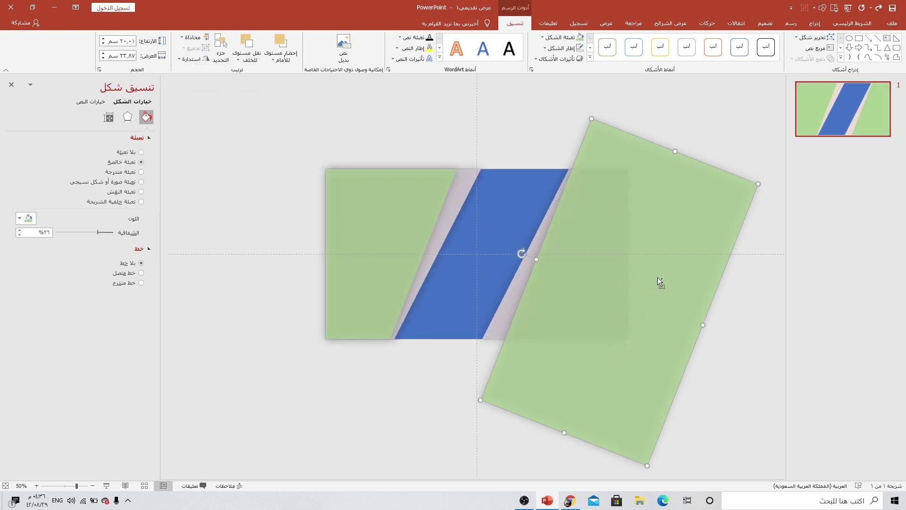
left_click(443, 309, "shift")
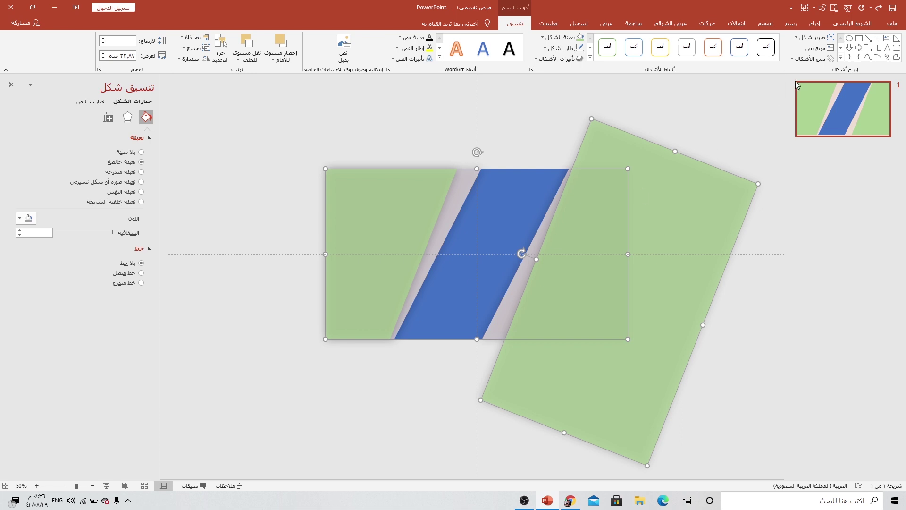
left_click(811, 58)
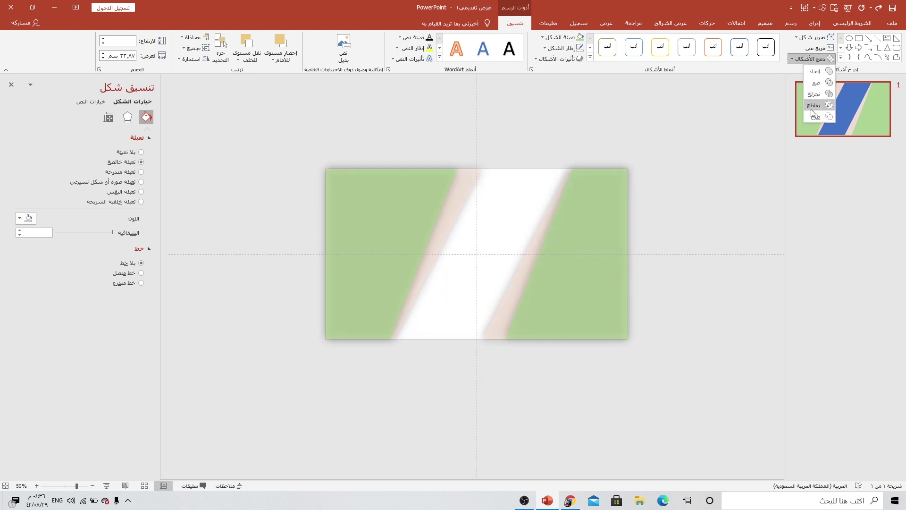
left_click(812, 105)
left_click(502, 178)
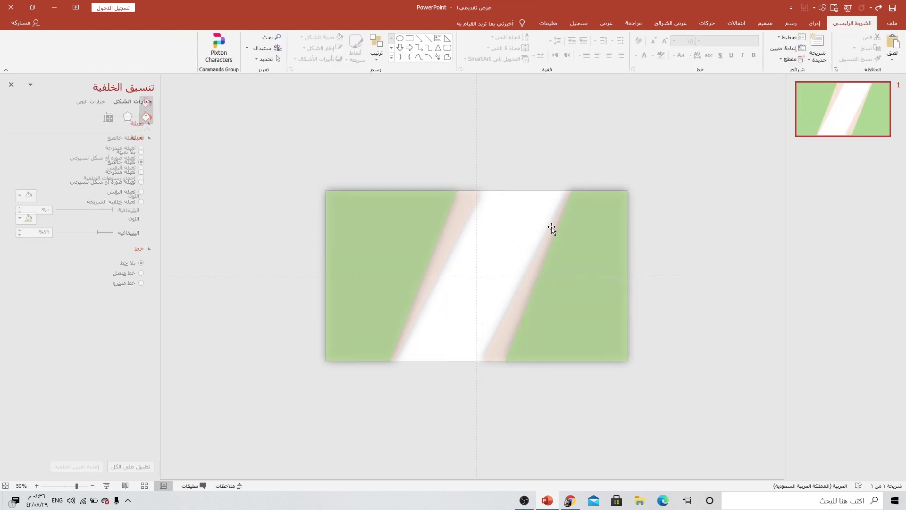
key("ctrl+v")
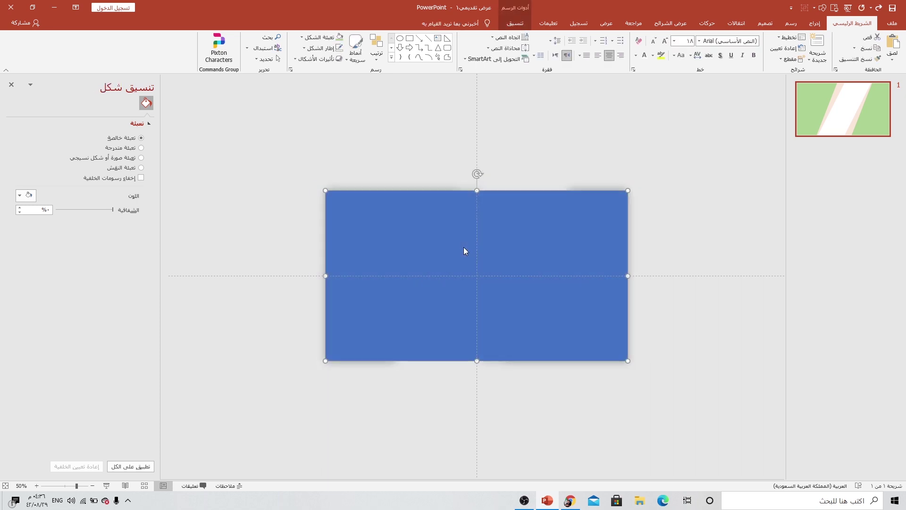
left_click(512, 24)
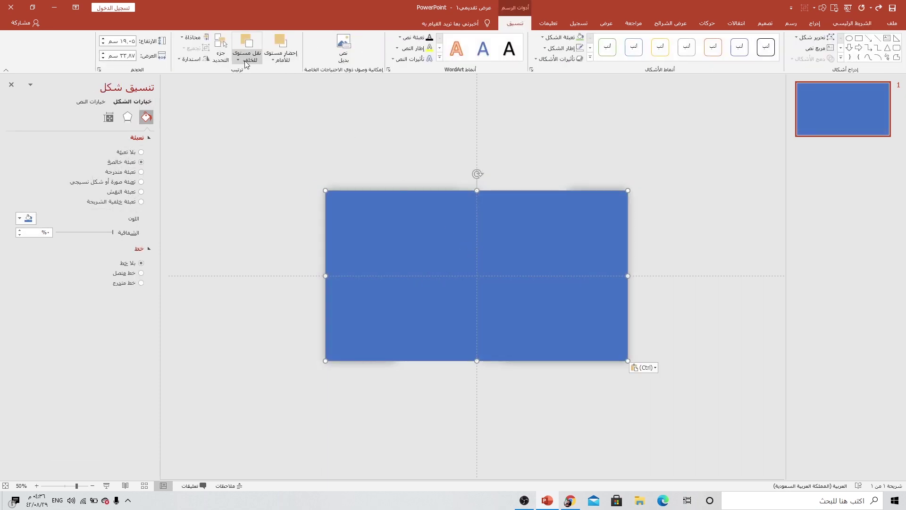
left_click(240, 60)
left_click(226, 87)
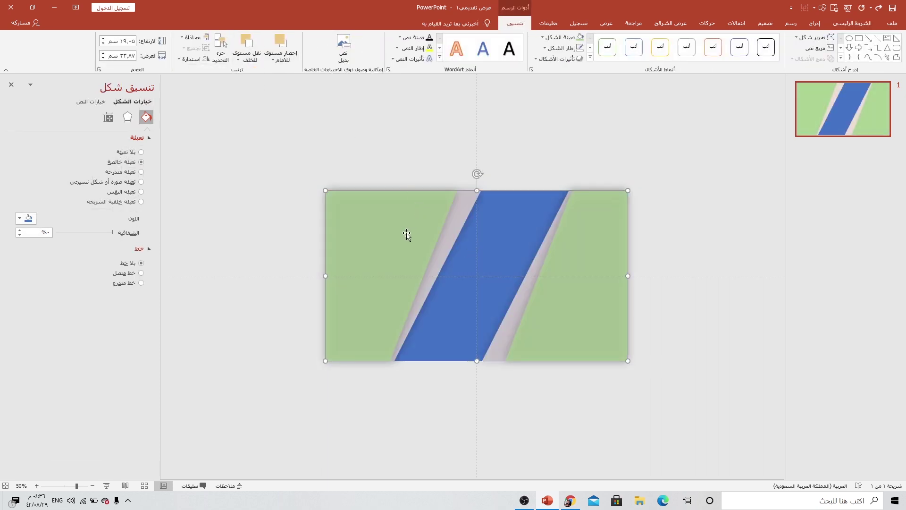
scroll(463, 255, "up", 1)
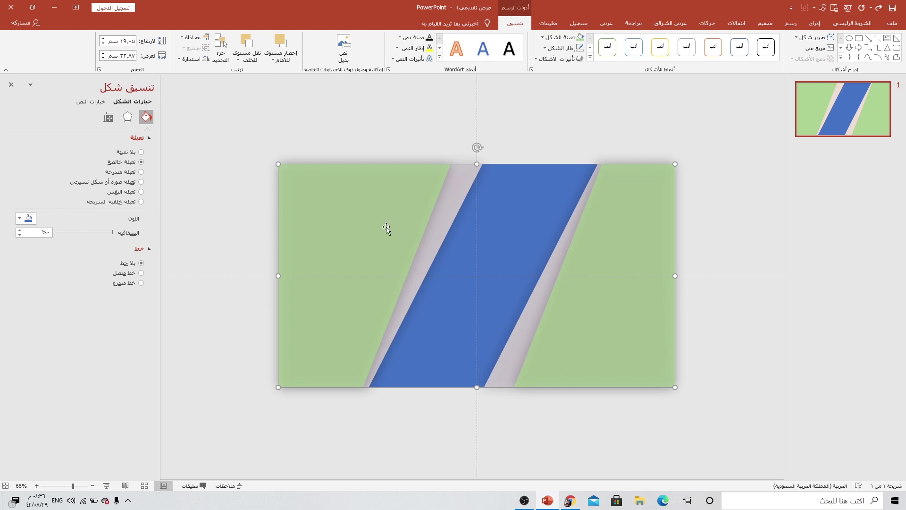
mouse_move(375, 214)
left_mouse_down()
mouse_move(398, 253)
mouse_move(399, 316)
left_mouse_up()
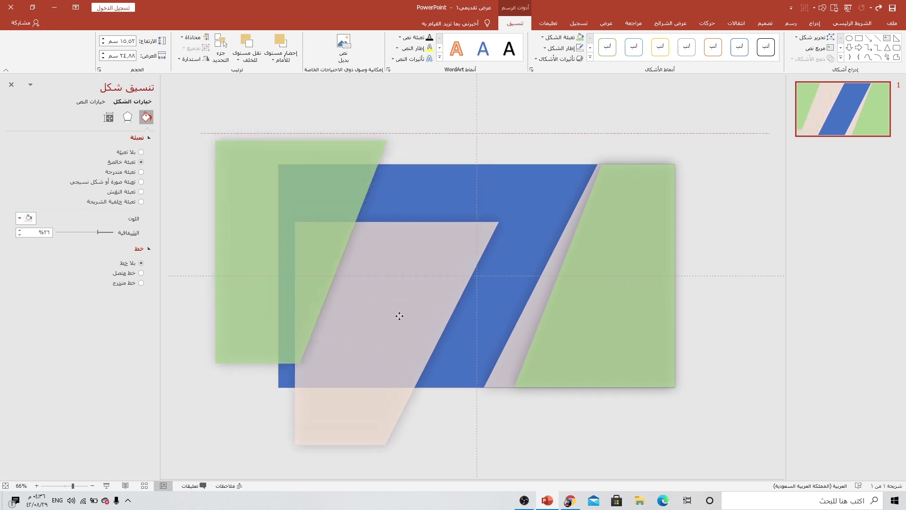
left_click_drag(630, 315, 600, 316)
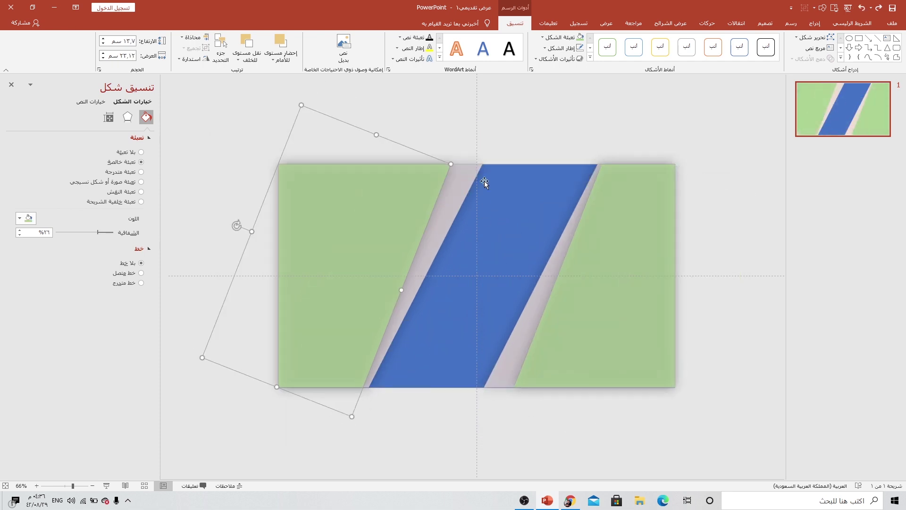
key("Escape")
left_click(551, 231)
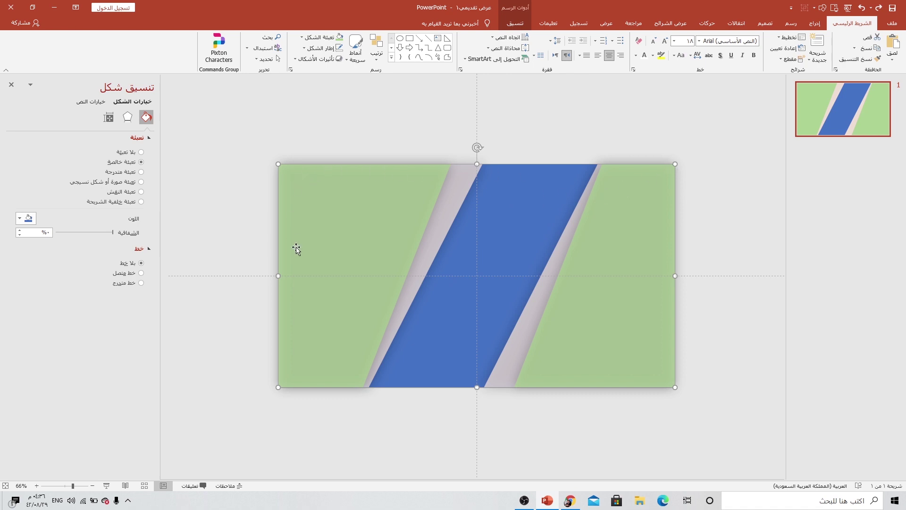
Open Format Background from the slide's context menu and choose Picture or texture fill.
right_click(558, 199)
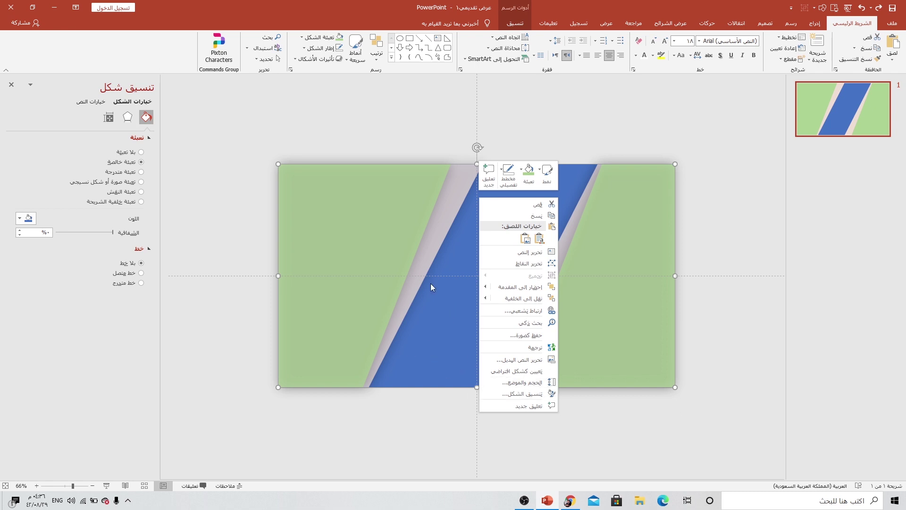
key("Escape")
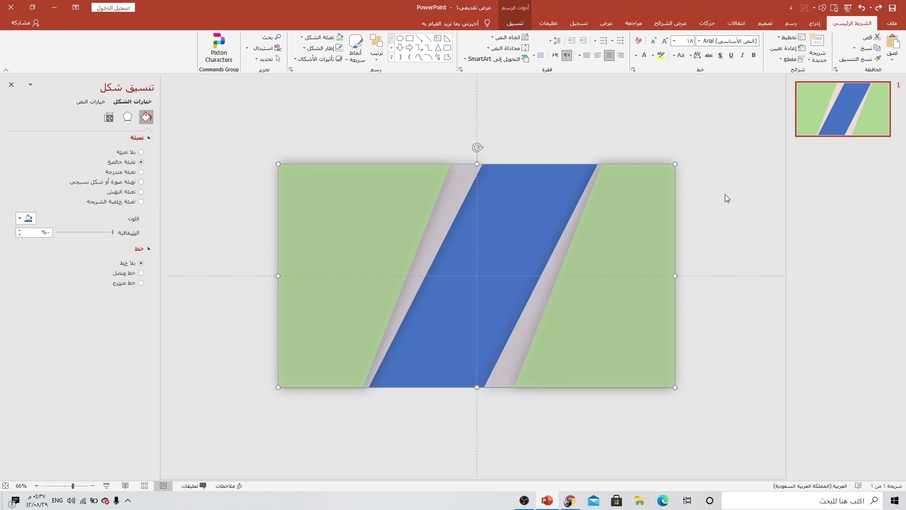
right_click(726, 197)
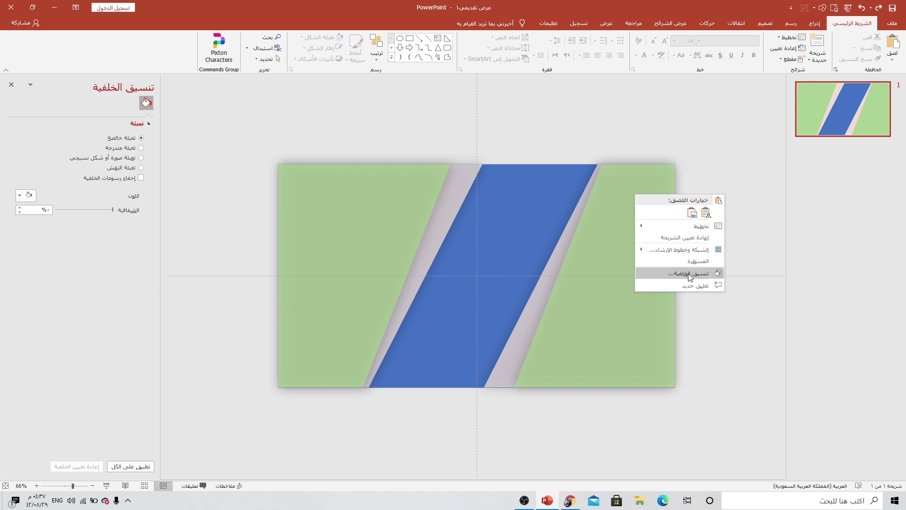
left_click(663, 250)
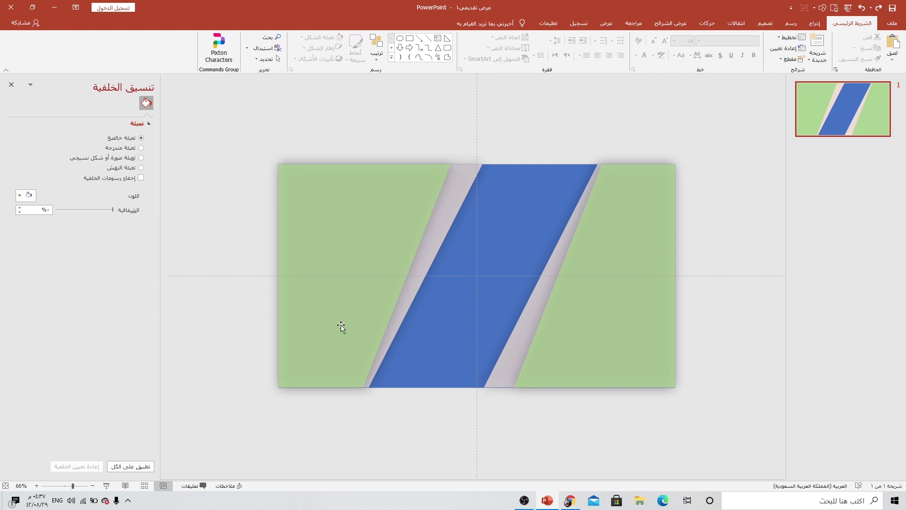
right_click(531, 225)
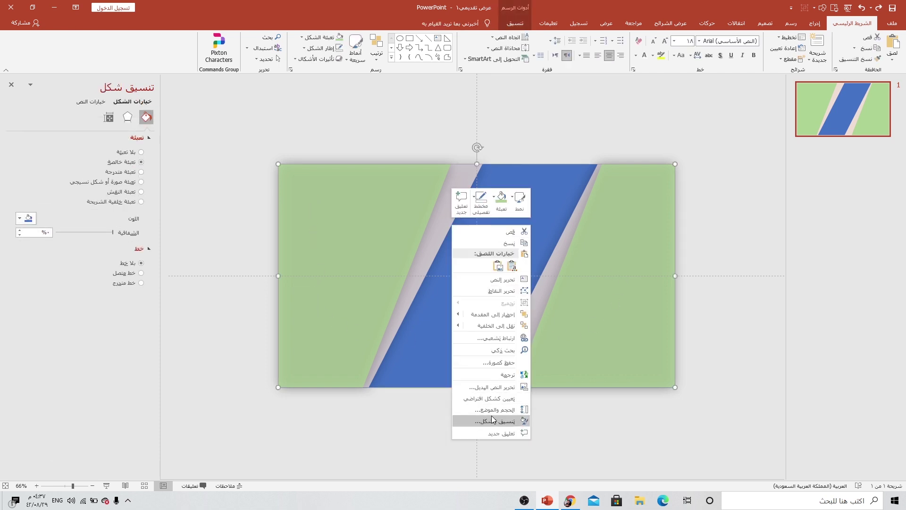
left_click(446, 419)
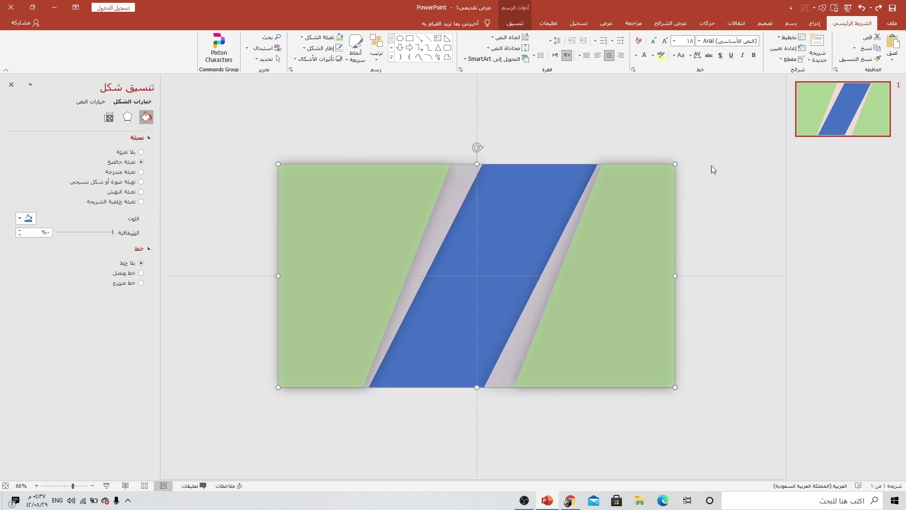
right_click(743, 211)
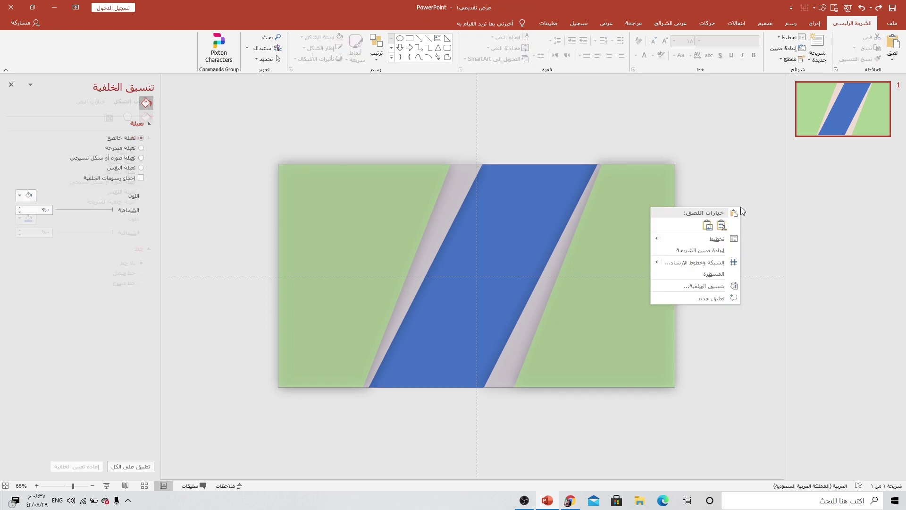
left_click(708, 278)
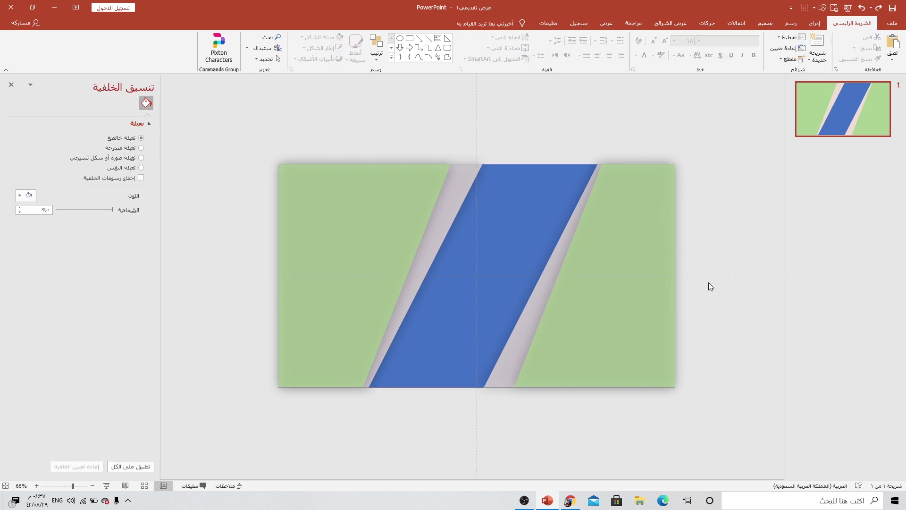
left_click(118, 158)
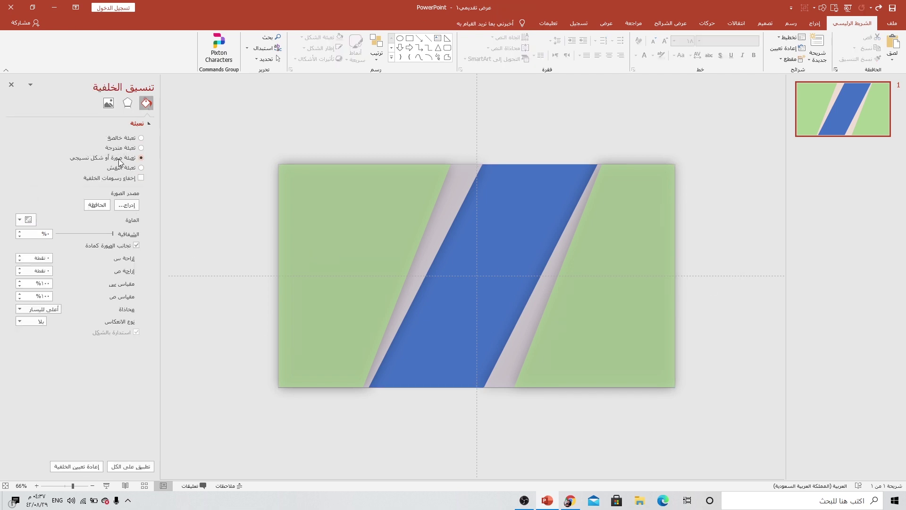
Insert river-5936684_1920.jpg from a file as the slide background picture.
left_click(125, 207)
left_click(531, 225)
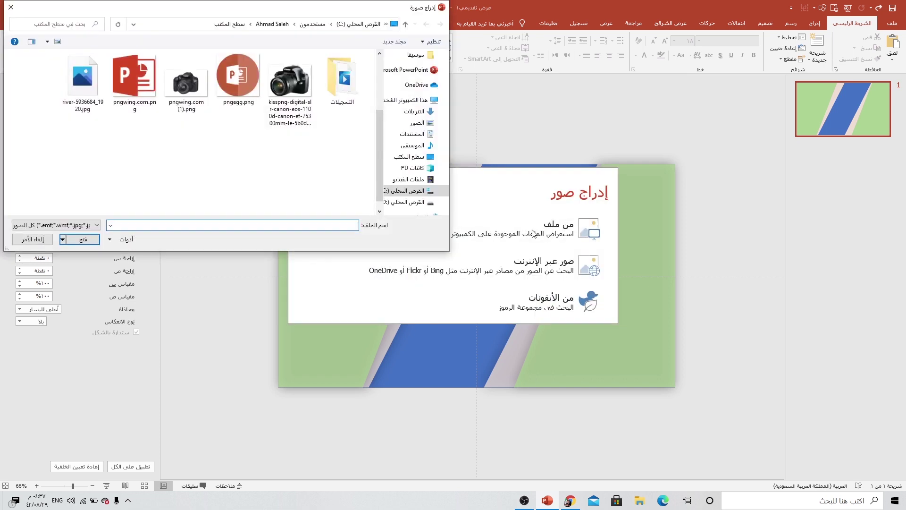
left_click(93, 90)
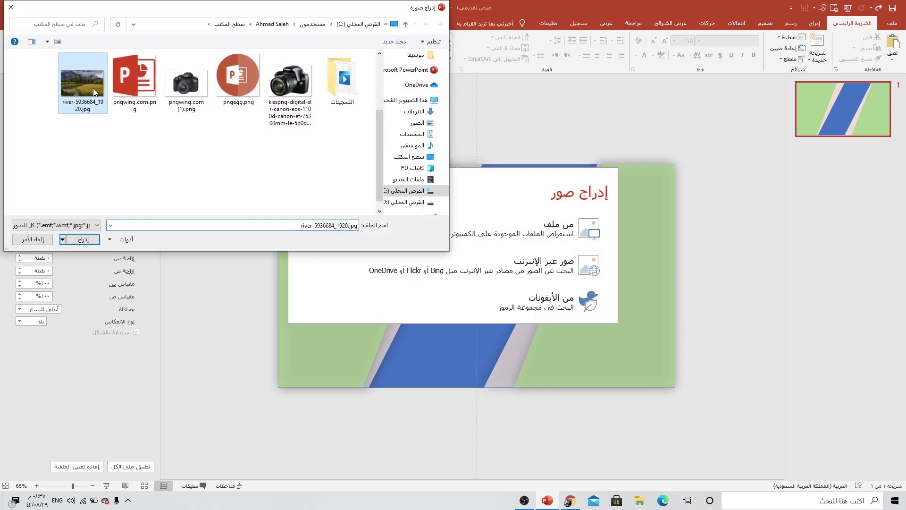
left_click(77, 237)
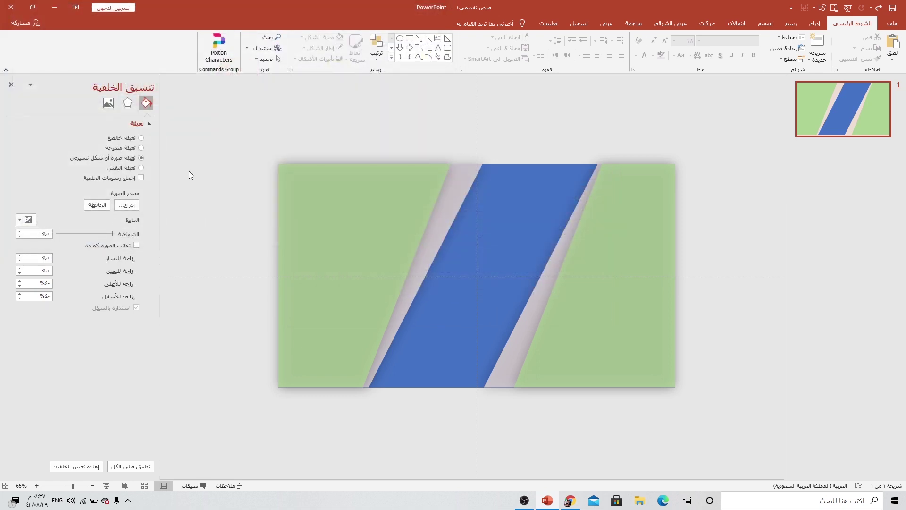
scroll(239, 206, "down", 2, "ctrl")
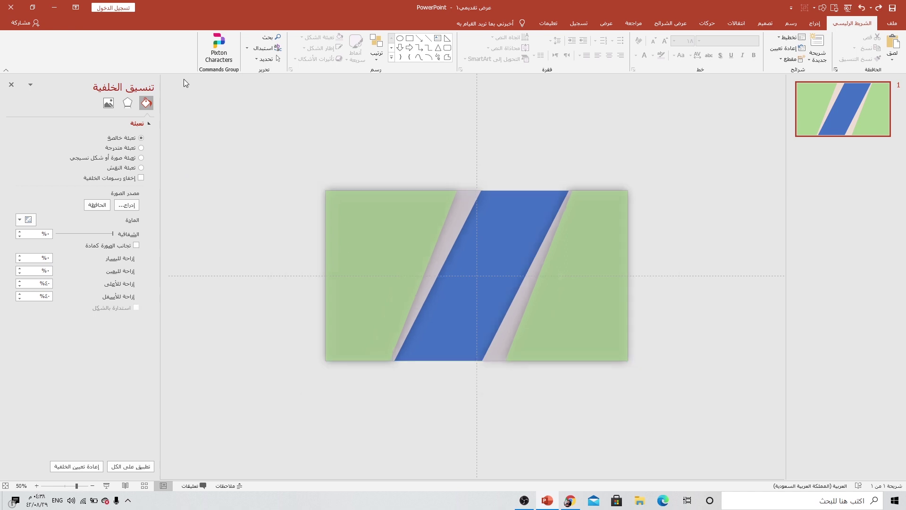
Select all shapes with Ctrl+A, give them Slide background fill, then deselect.
key("ctrl+a")
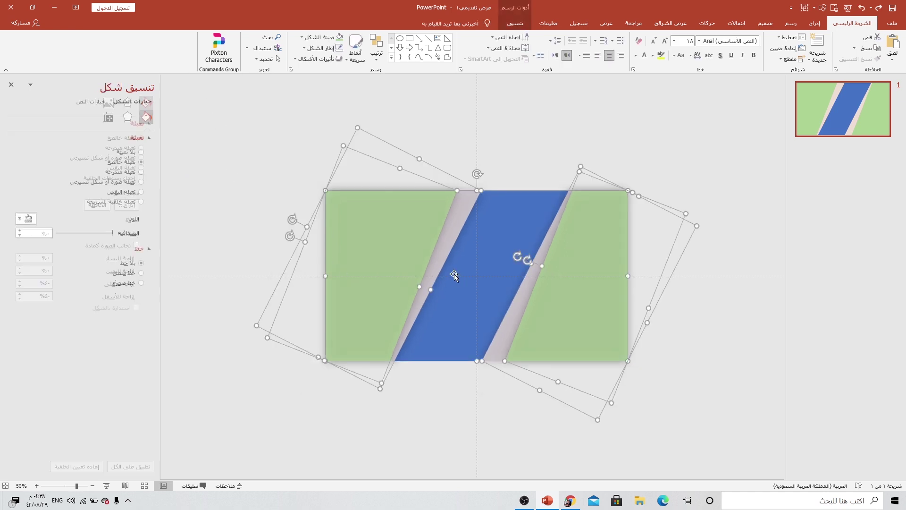
scroll(627, 219, "up", 2, "ctrl")
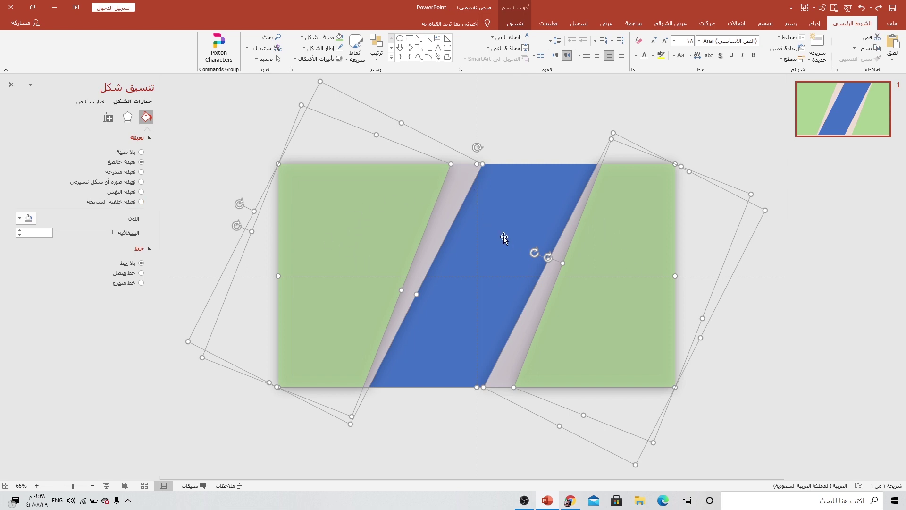
left_click(106, 204)
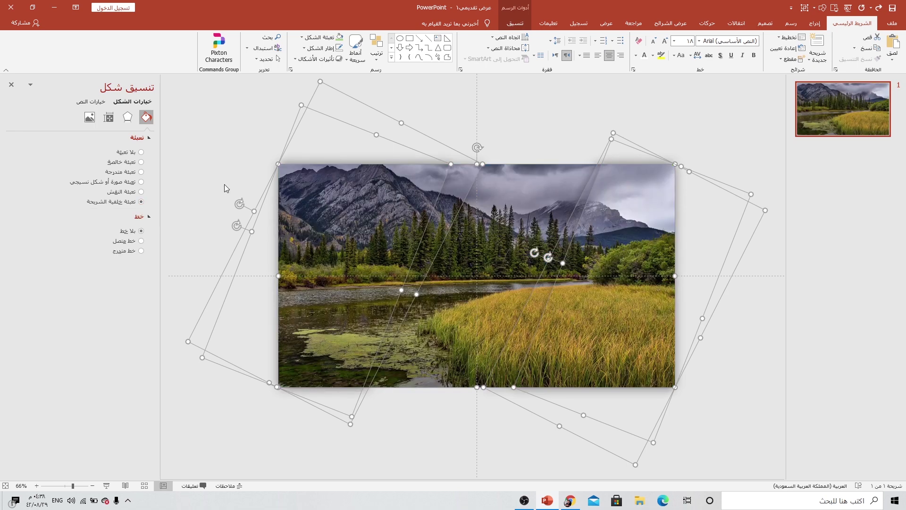
left_click(213, 172)
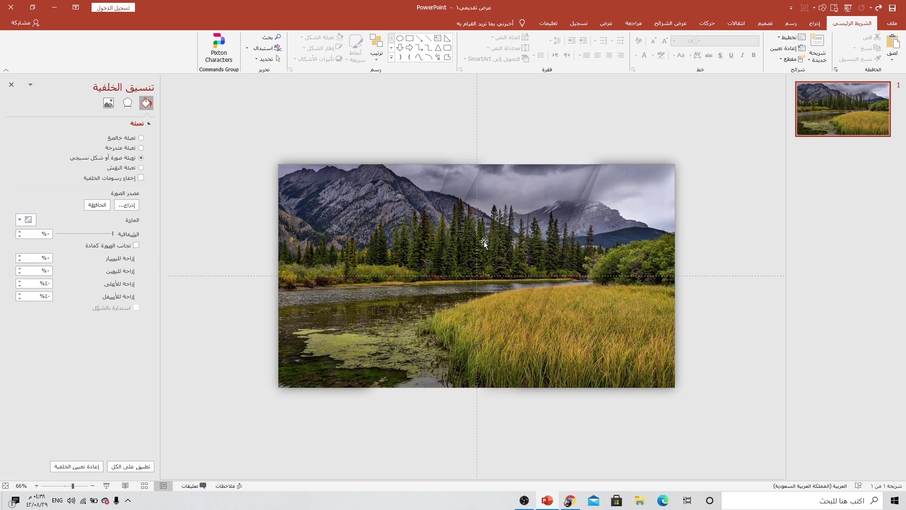
Select the two glass strips and lower their shadow transparency to 52% and blur to 10 pt.
scroll(329, 180, "up", 3)
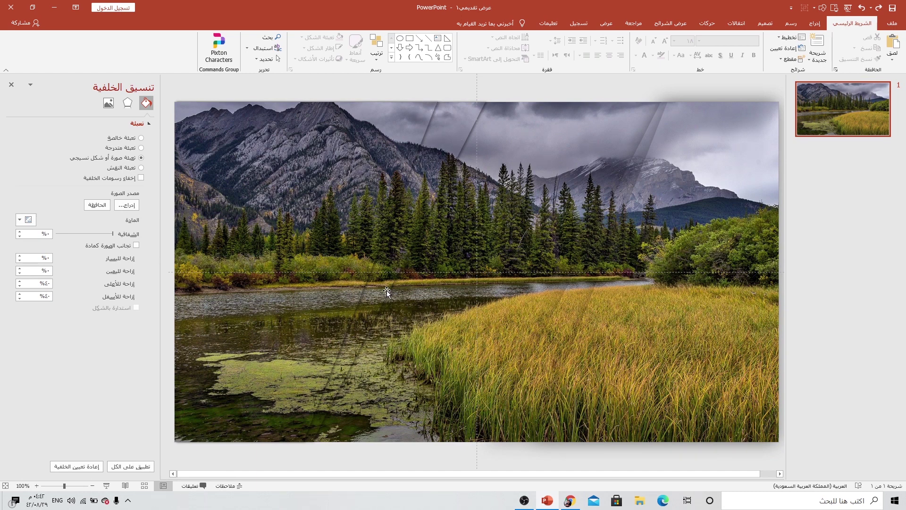
left_click(380, 143)
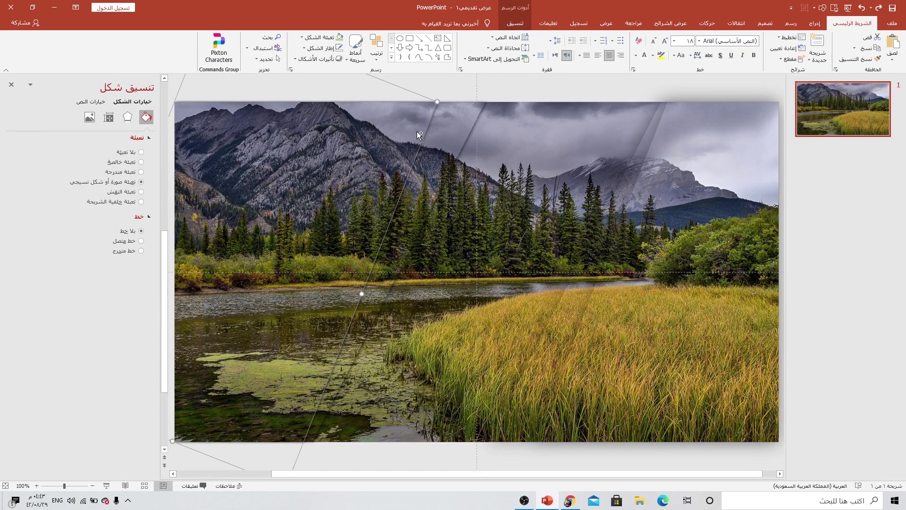
left_click(458, 121, "ctrl")
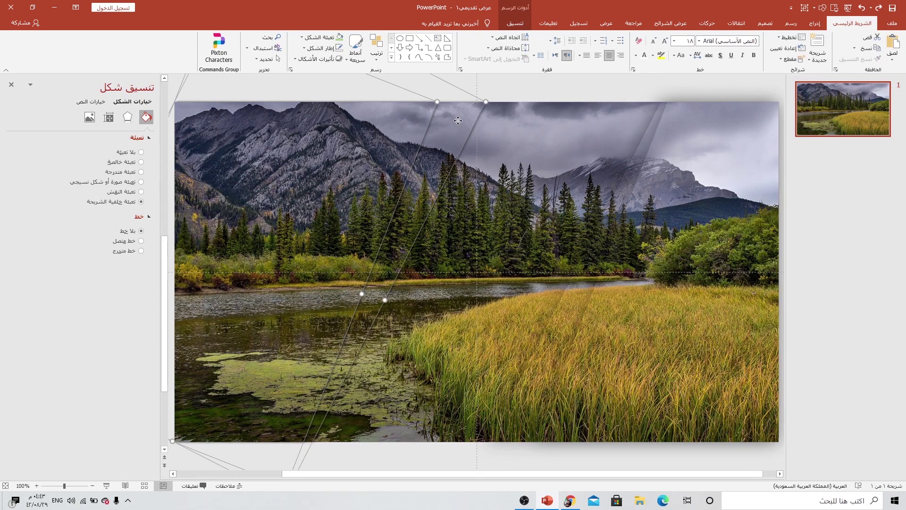
left_click(128, 117)
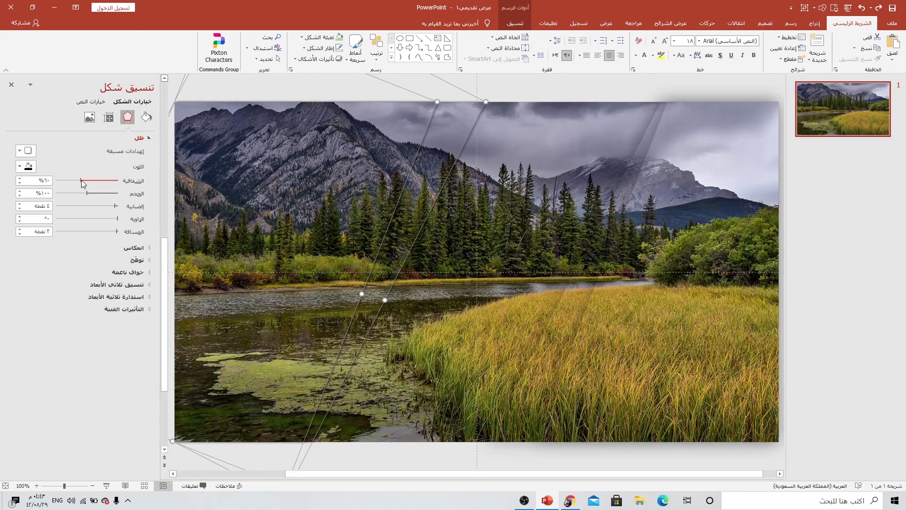
left_click_drag(81, 180, 86, 180)
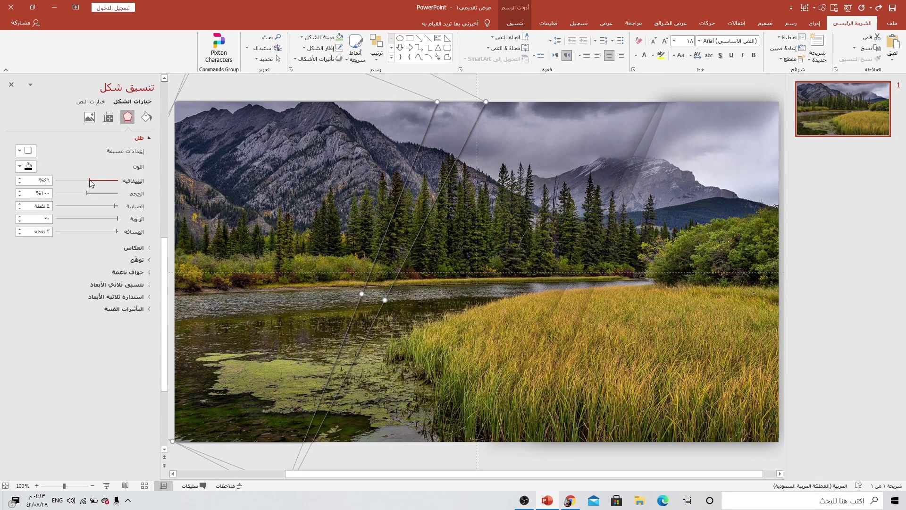
left_click_drag(115, 207, 115, 231)
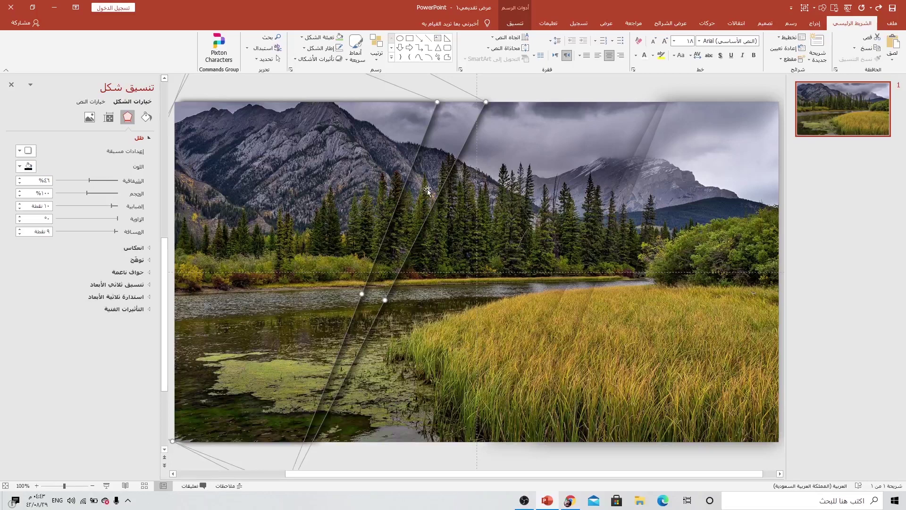
Set a 10 pt shadow distance on both glass strips.
left_click(489, 168)
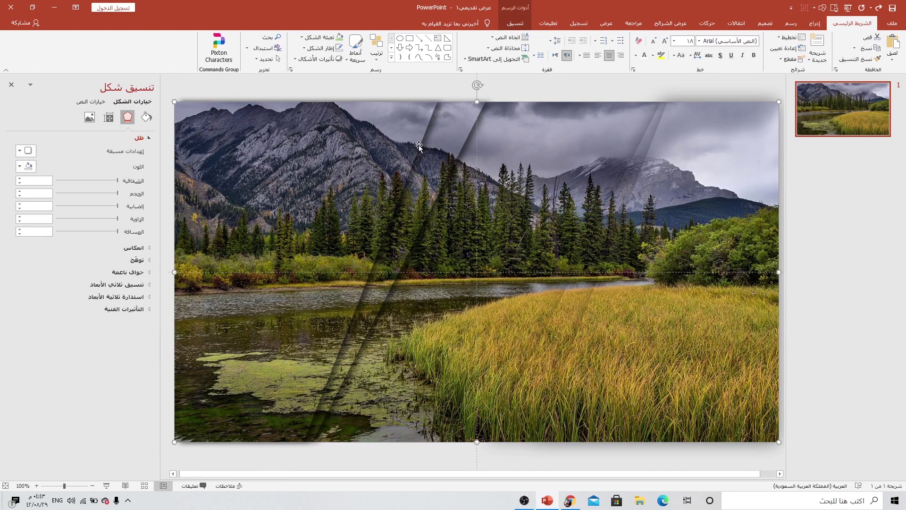
left_click(426, 184)
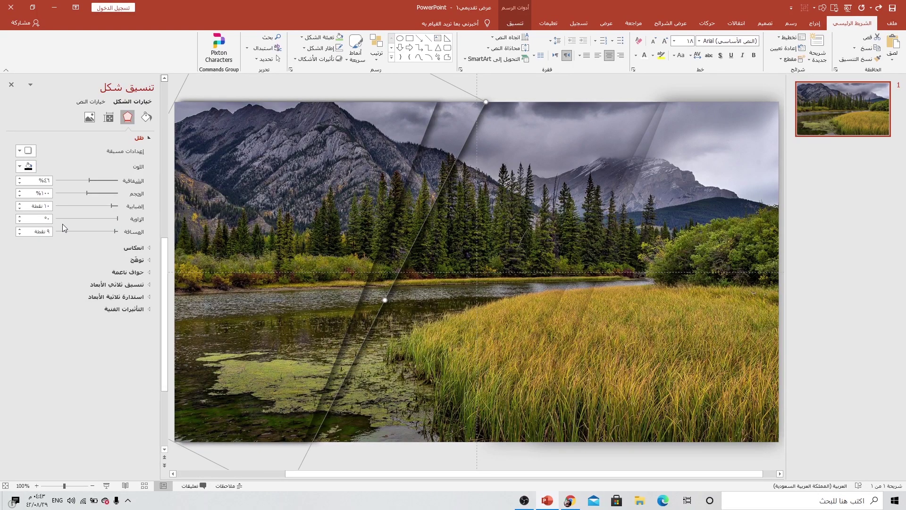
left_click(20, 229)
left_click(368, 194, "shift")
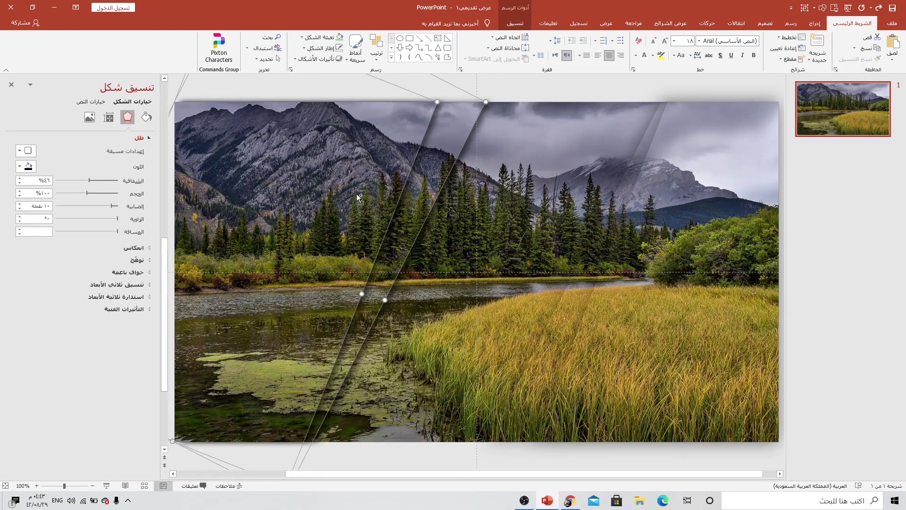
left_click(36, 230)
type("10")
key("Return")
Give the strip shadows 50% transparency, 20 pt blur and 15 pt distance, then play the slideshow.
left_click(48, 180)
type("50")
left_click(592, 290)
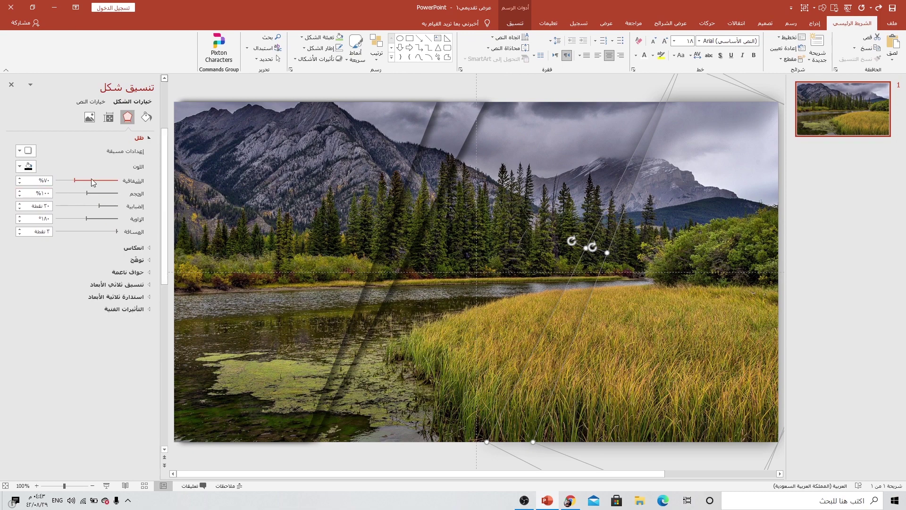
type("50")
left_click(35, 206)
type("20")
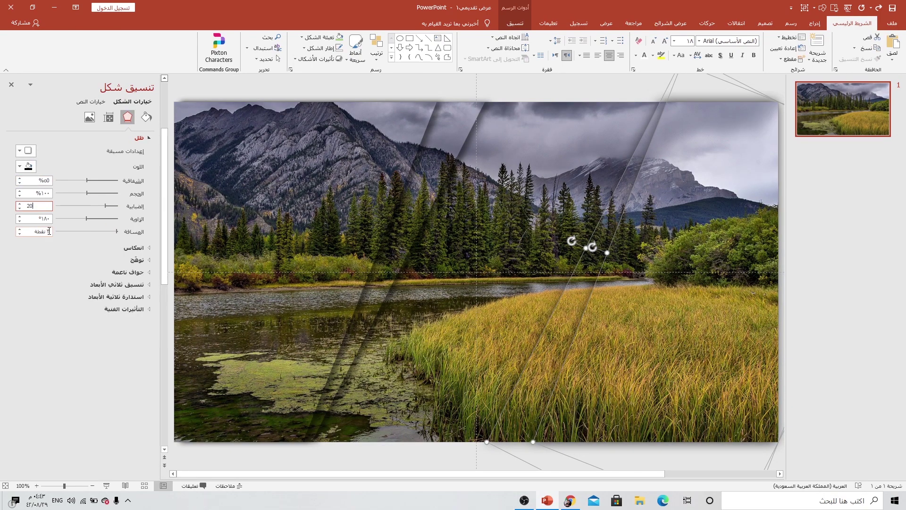
left_click(49, 230)
type("15")
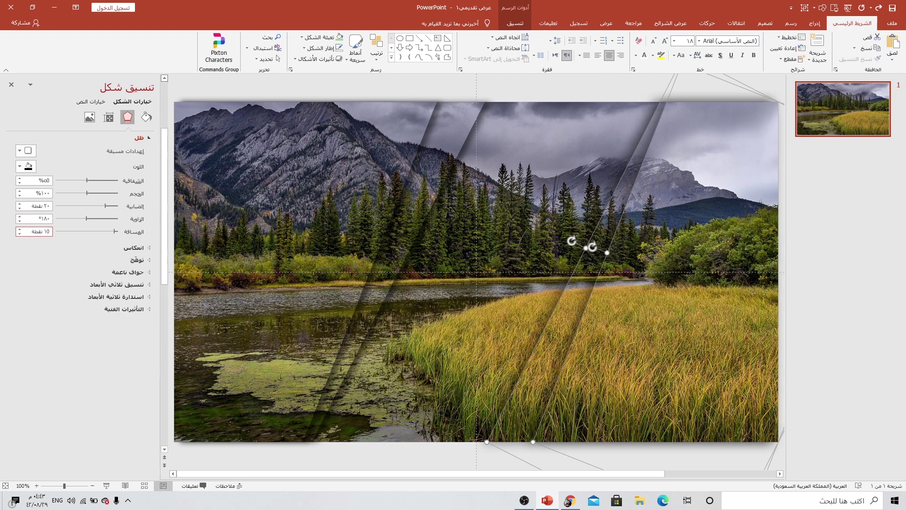
left_click(439, 204)
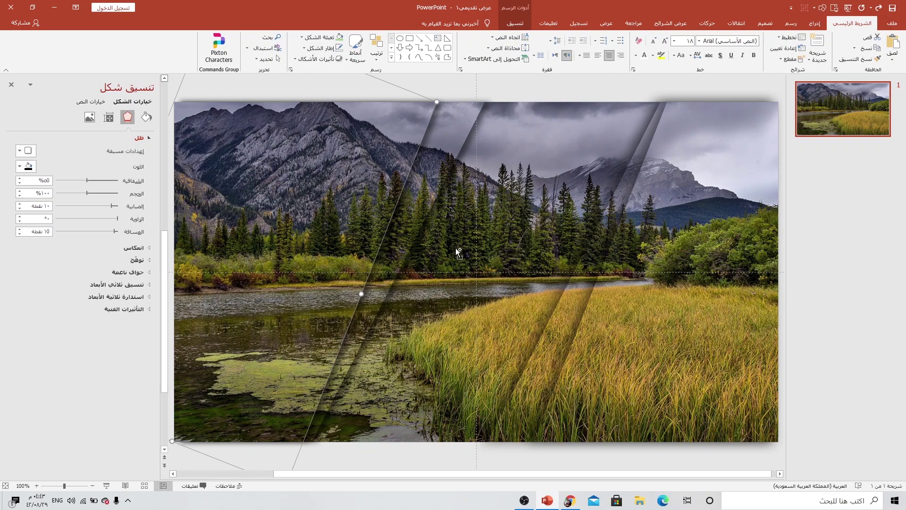
left_click(107, 486)
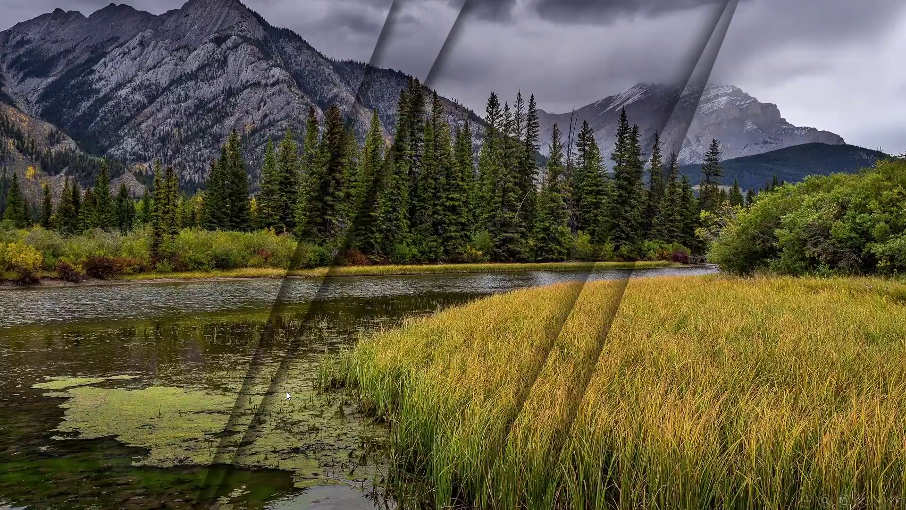
End the slideshow with Esc and deselect the glass strip.
key("Escape")
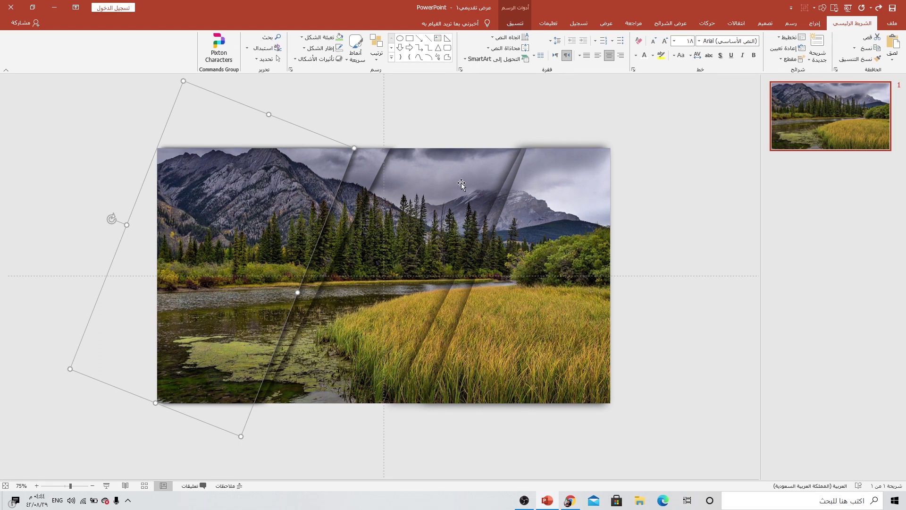
left_click(477, 125)
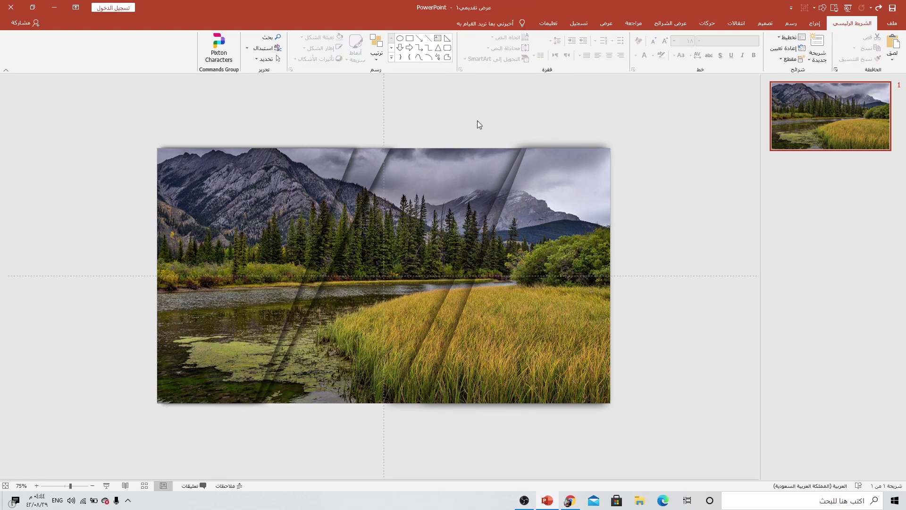
Show the Animation Pane and add a leftward Lines motion path to the landscape photo.
left_click(706, 23)
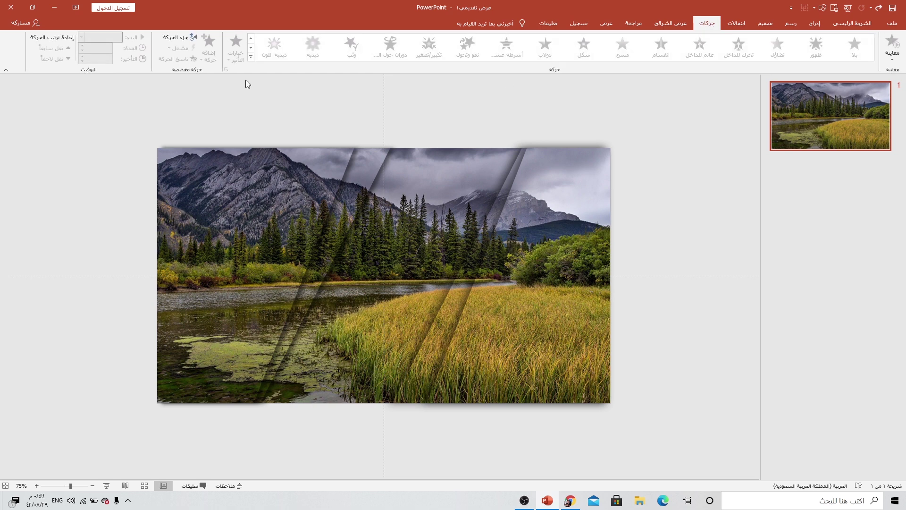
left_click(178, 37)
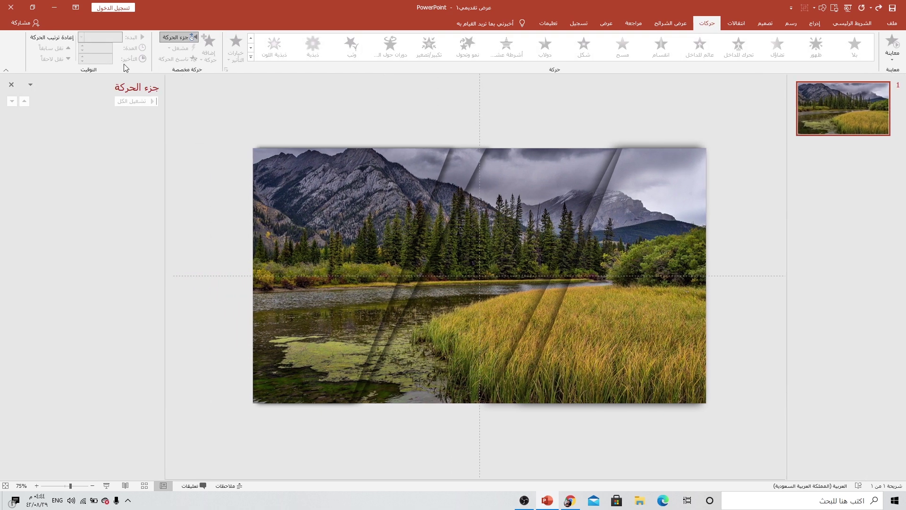
left_click(370, 207)
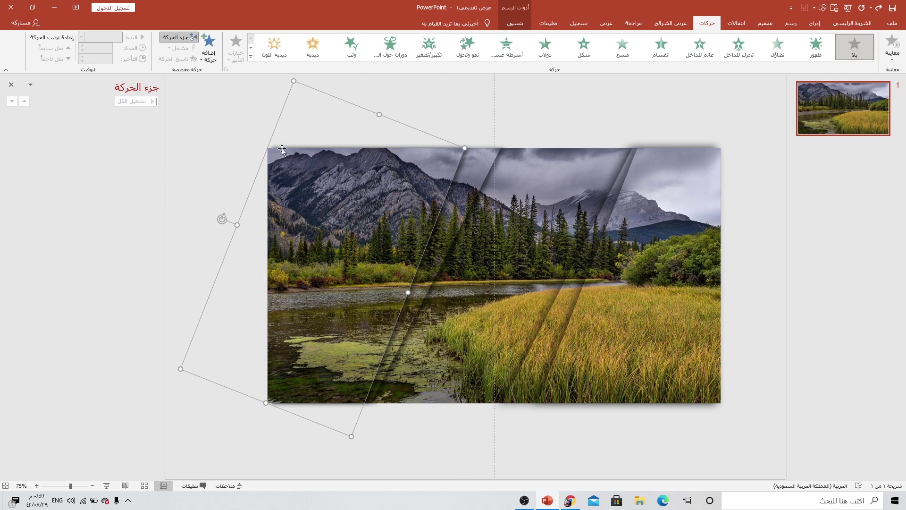
left_click(209, 47)
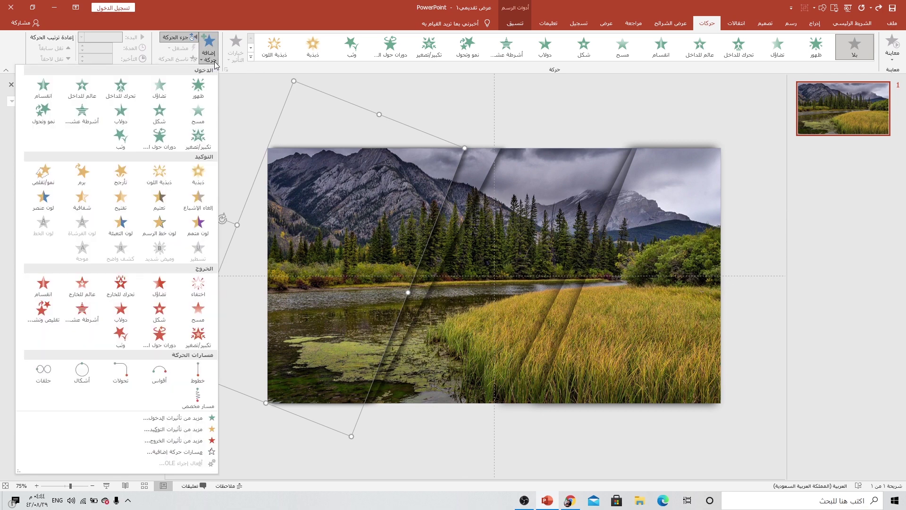
left_click(198, 369)
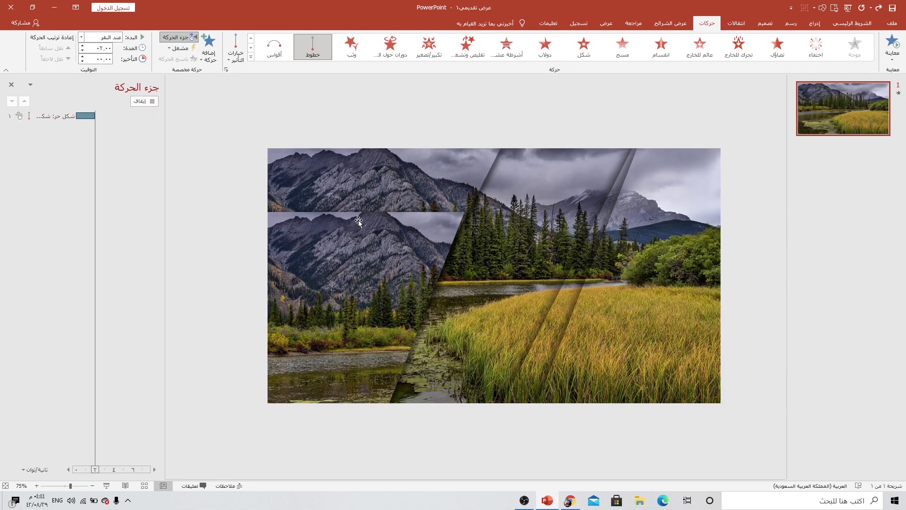
left_click_drag(405, 196, 371, 180)
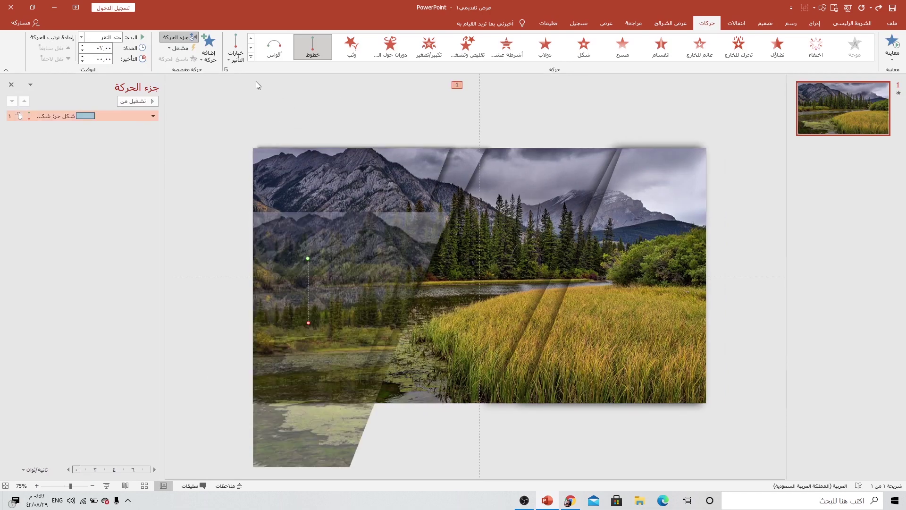
left_click(235, 54)
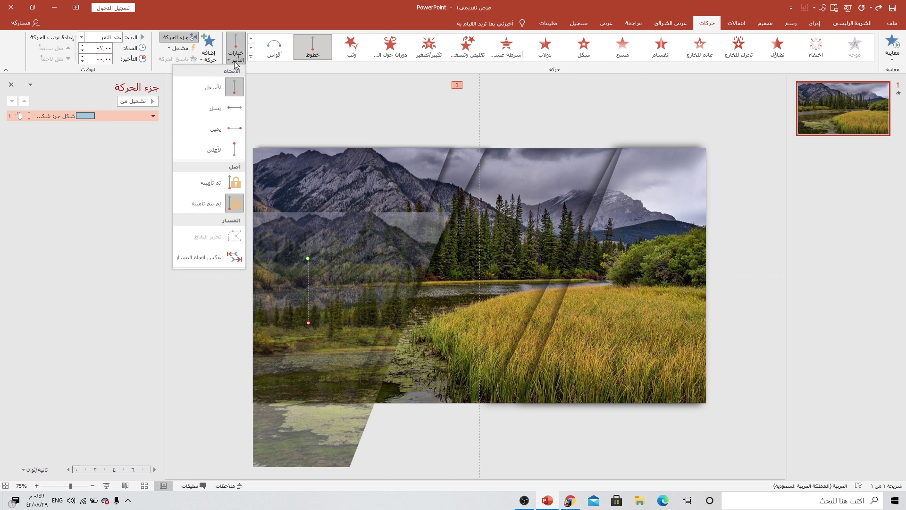
left_click(220, 108)
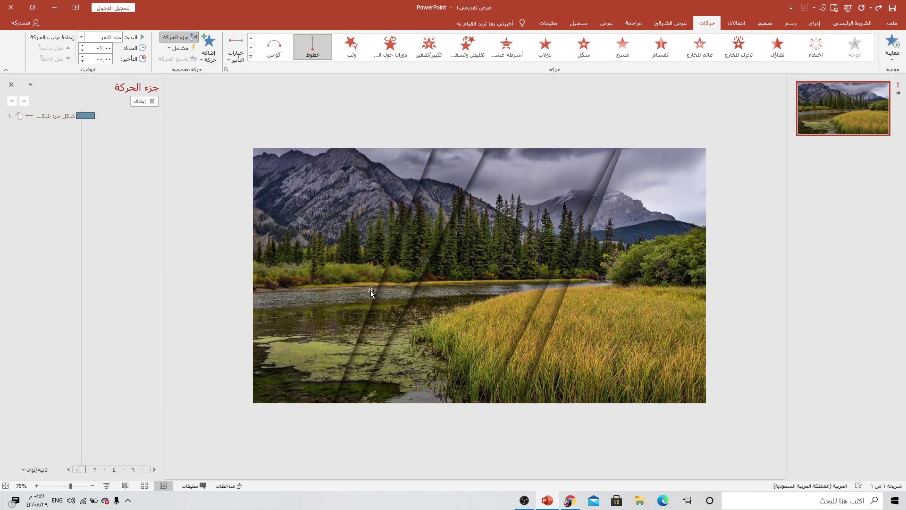
left_click_drag(259, 291, 266, 276)
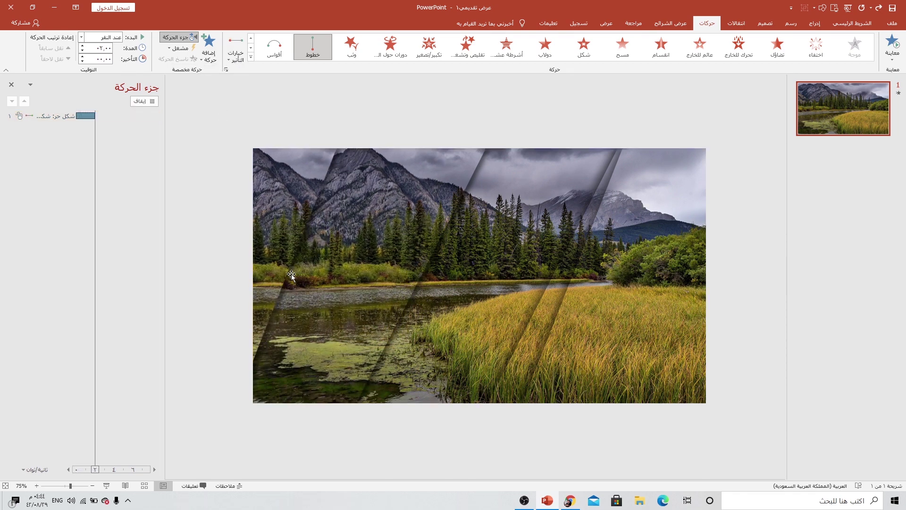
Drag the photo with its motion path to the right on the slide.
key("Escape")
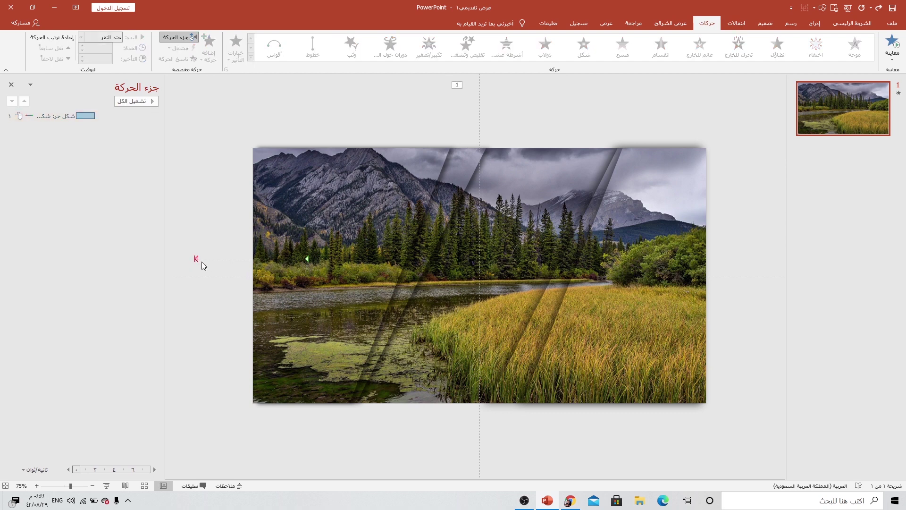
mouse_move(197, 259)
left_mouse_down()
mouse_move(254, 256)
mouse_move(234, 254)
left_mouse_up()
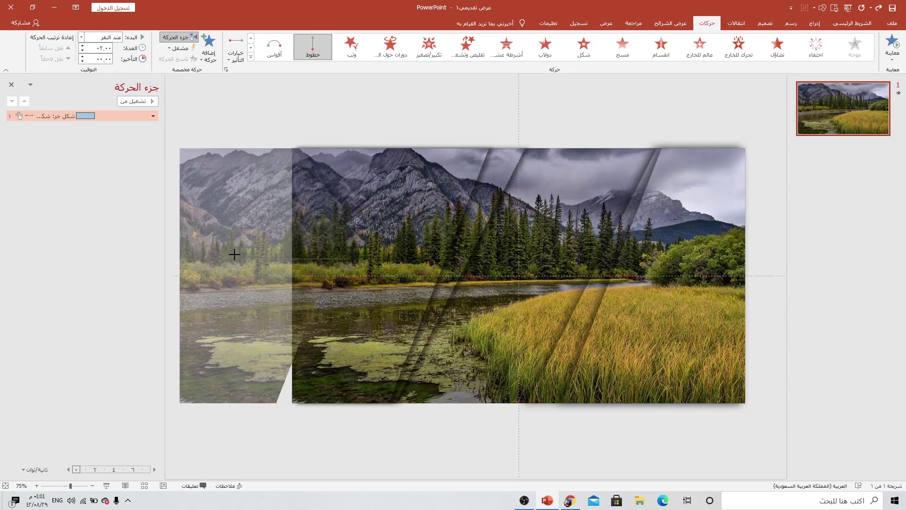
left_click_drag(234, 254, 234, 254)
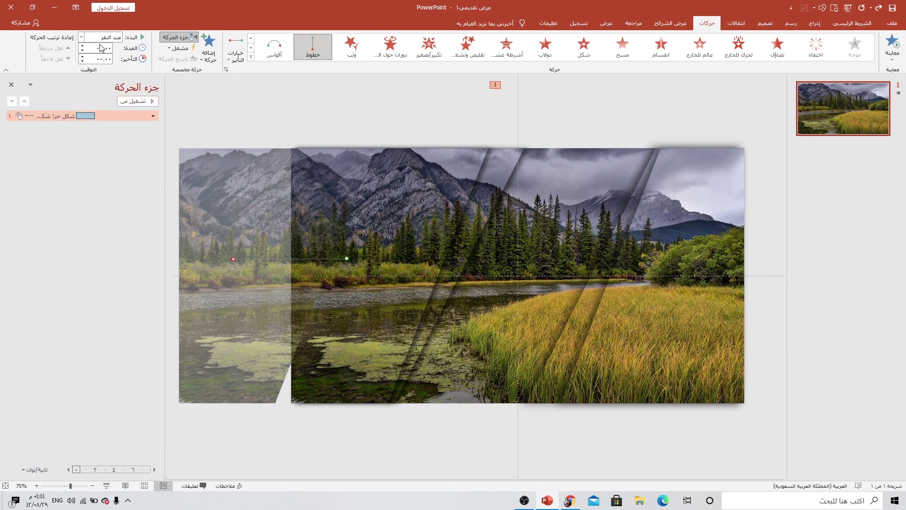
Set the photo's motion to start With Previous with a 4-second duration.
left_click(81, 37)
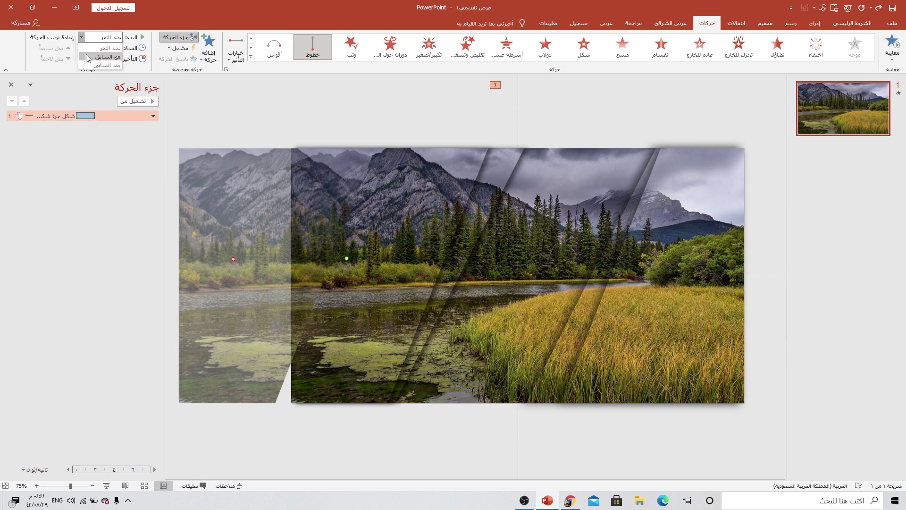
left_click(88, 57)
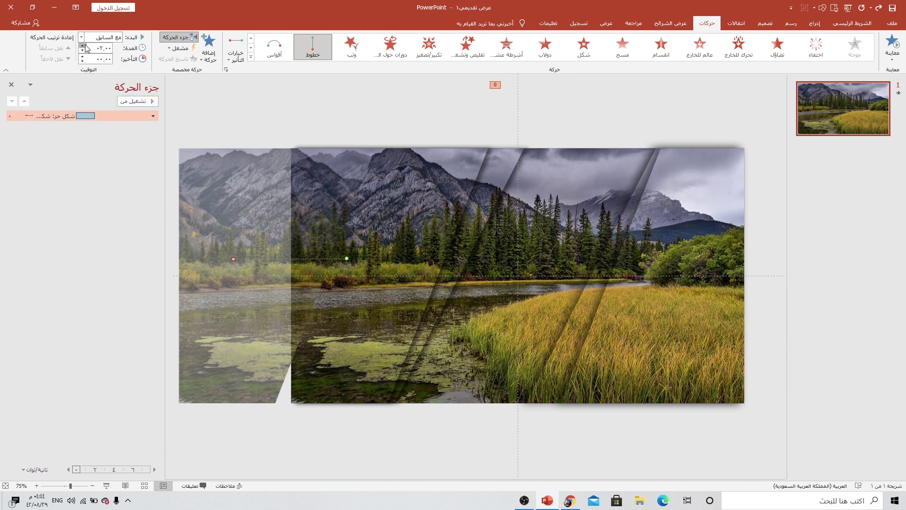
left_click(84, 45)
key("Return")
Give the motion 1-second smooth start and end and repeat it until the end of the slide.
left_click(153, 116)
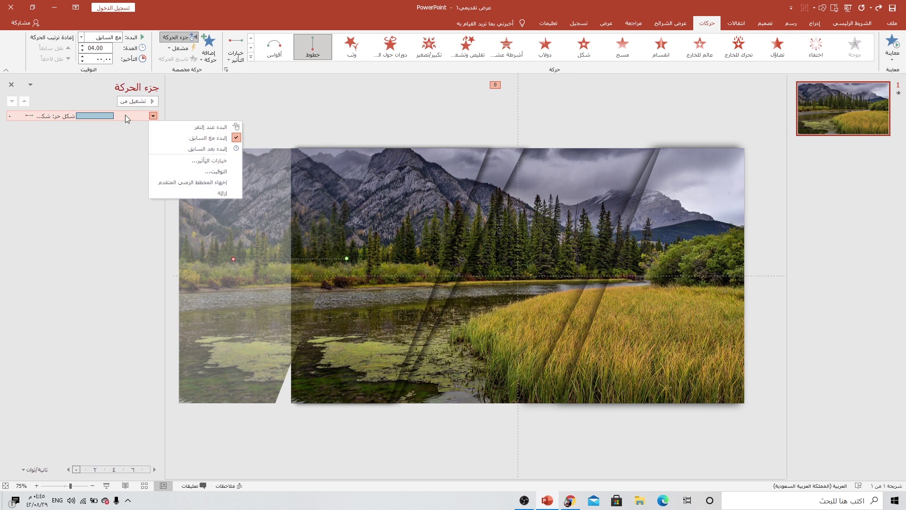
left_click(187, 162)
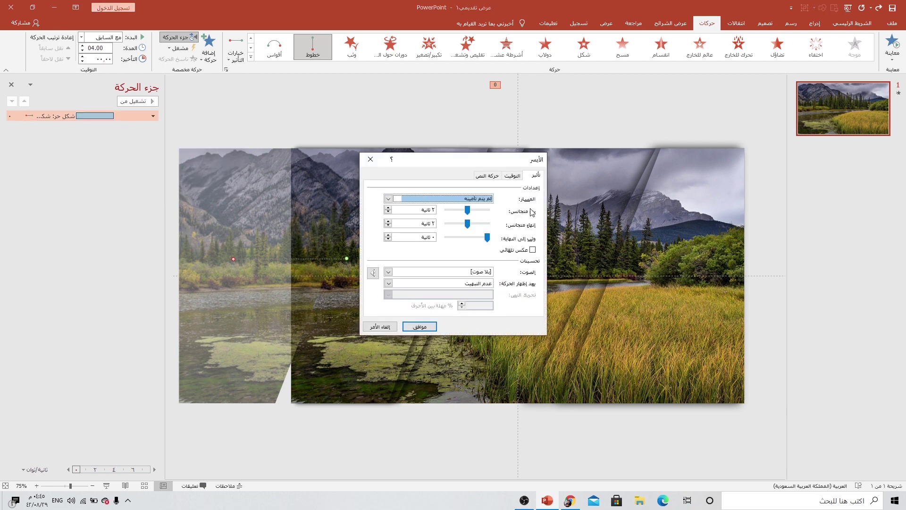
left_click_drag(467, 213, 474, 214)
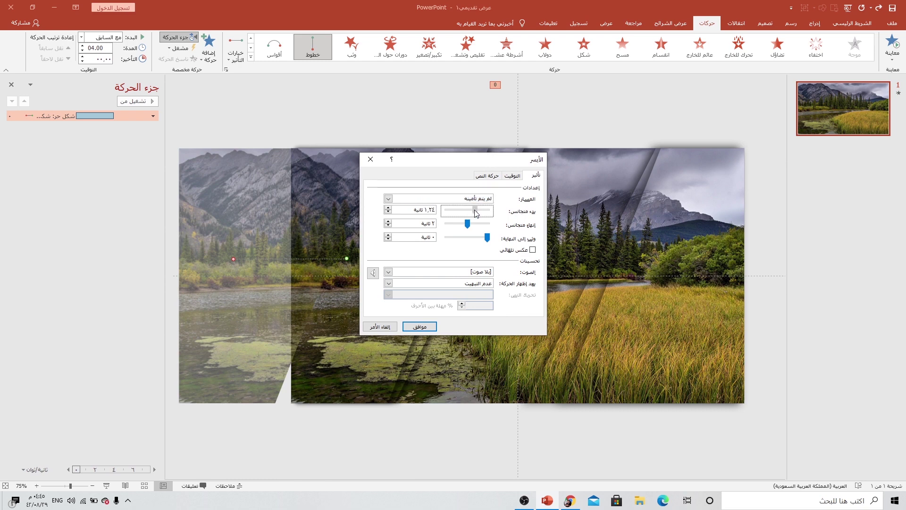
double_click(431, 210)
type("1")
key("Tab")
key("Tab")
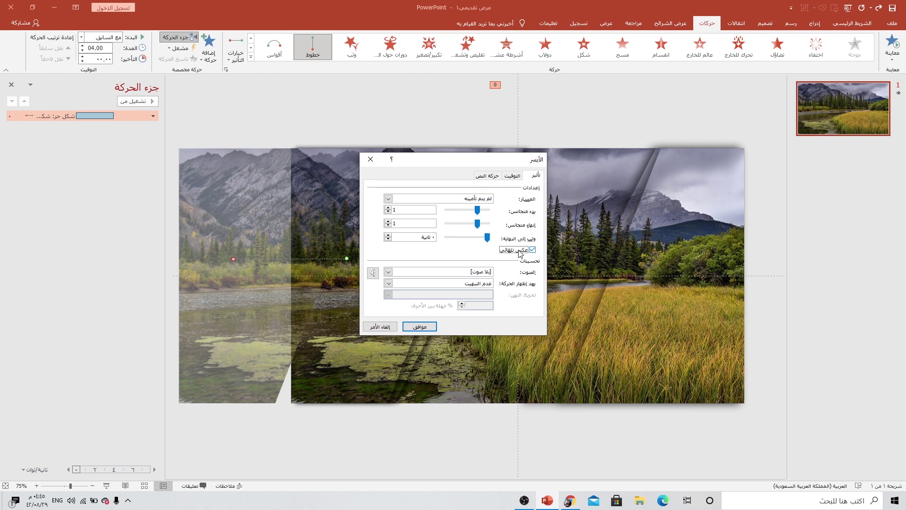
left_click(514, 176)
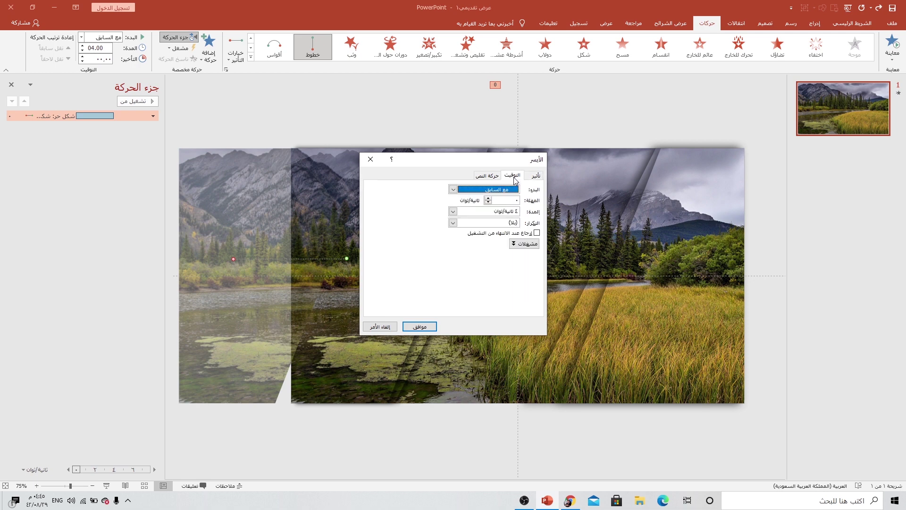
left_click(453, 223)
left_click(476, 286)
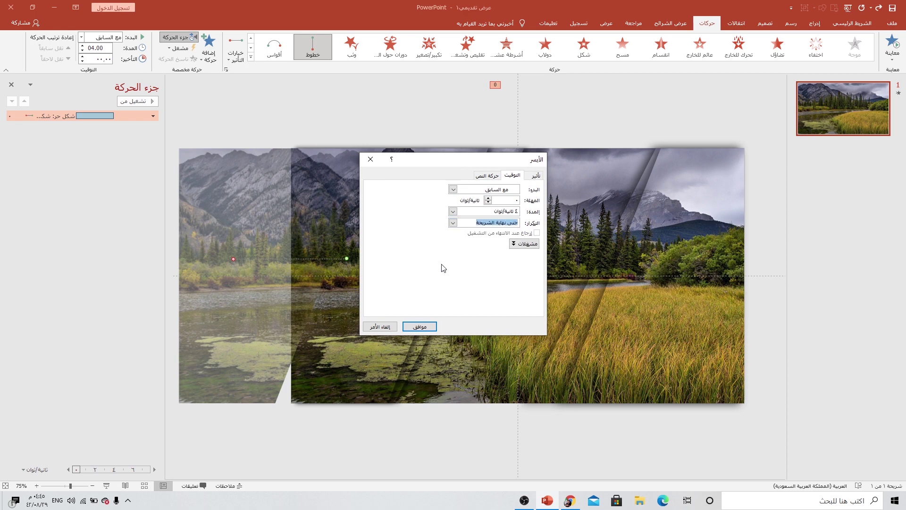
left_click(406, 329)
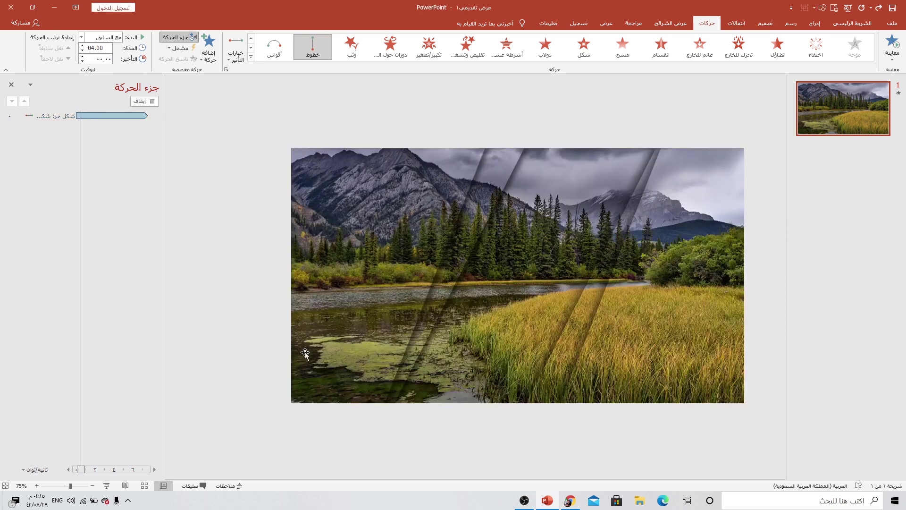
key("F5")
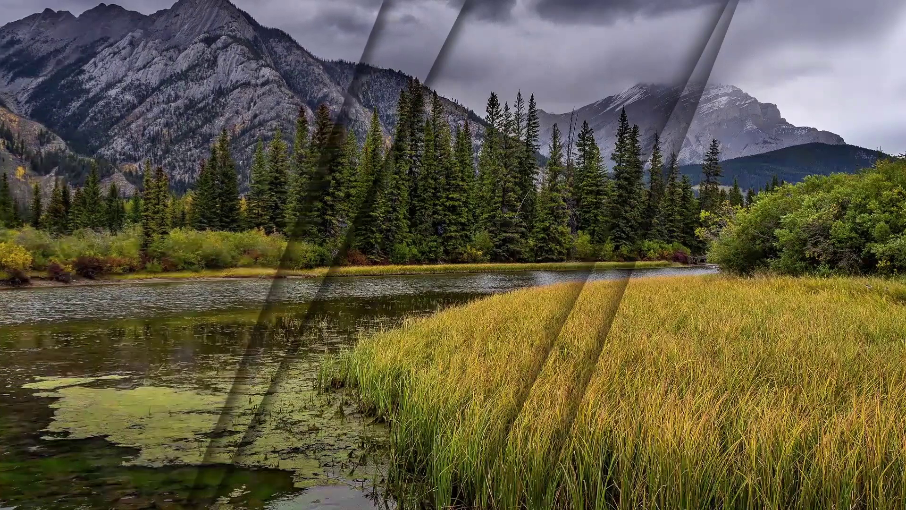
key("Escape")
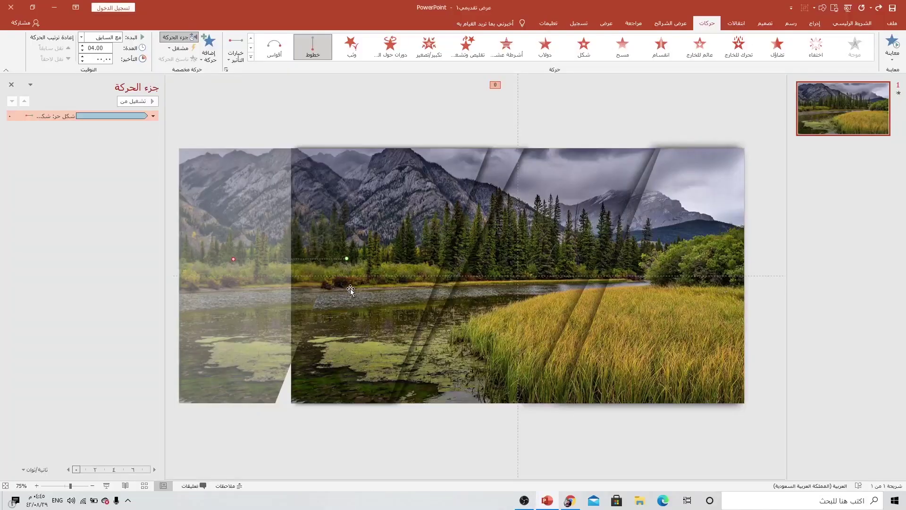
left_click(433, 202)
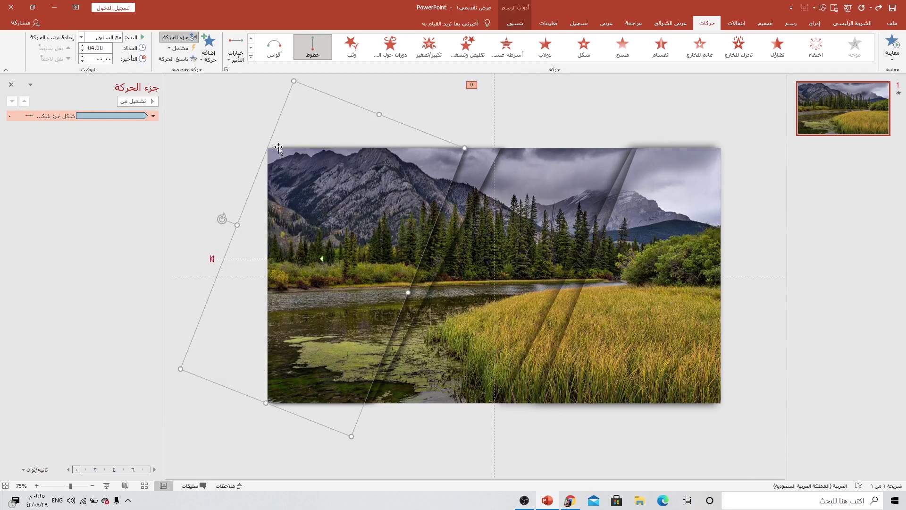
Add a Grow/Shrink emphasis to the glass strip, starting With Previous, lasting 4 seconds.
left_click(211, 60)
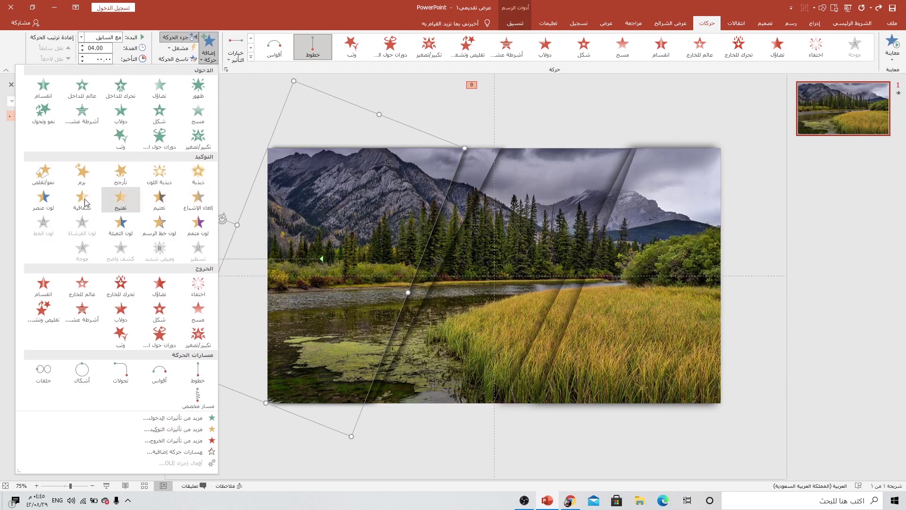
left_click(43, 173)
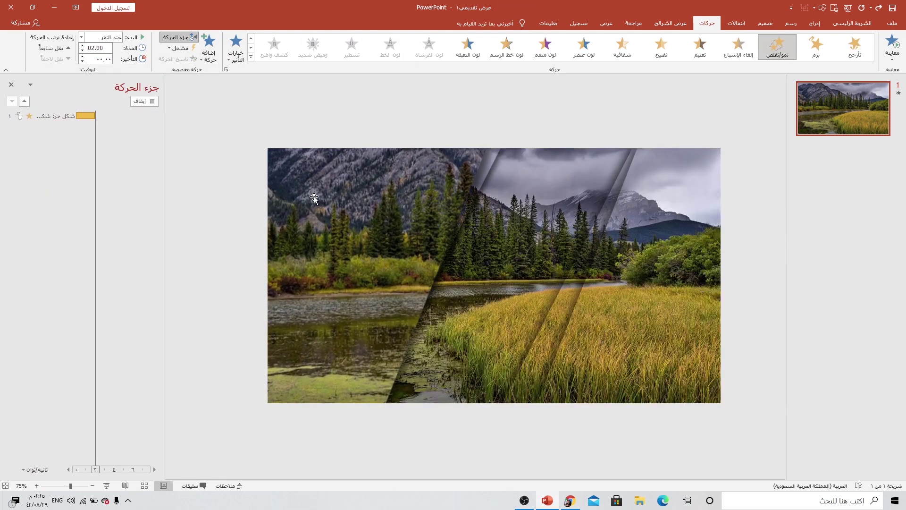
left_click(81, 37)
left_click(97, 57)
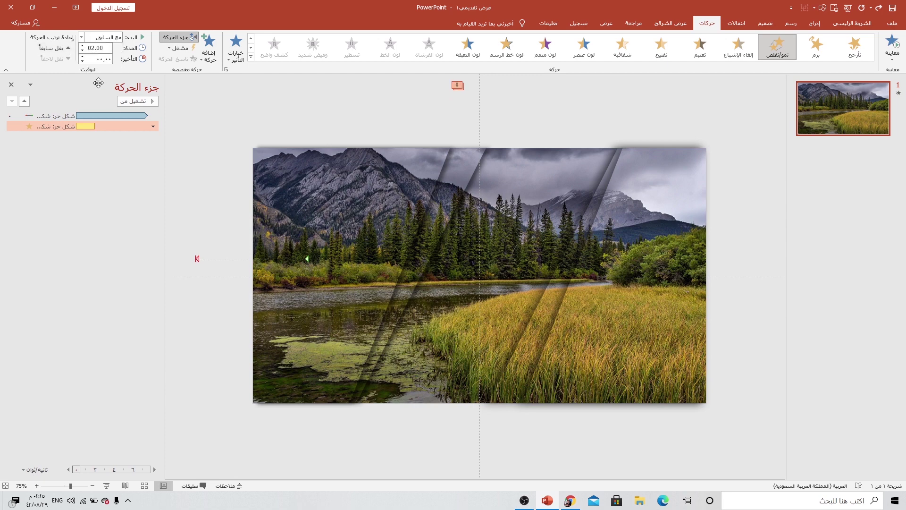
double_click(91, 50)
key("Return")
Make the Grow/Shrink effect auto-reverse and repeat until the end of the slide.
left_click(153, 126)
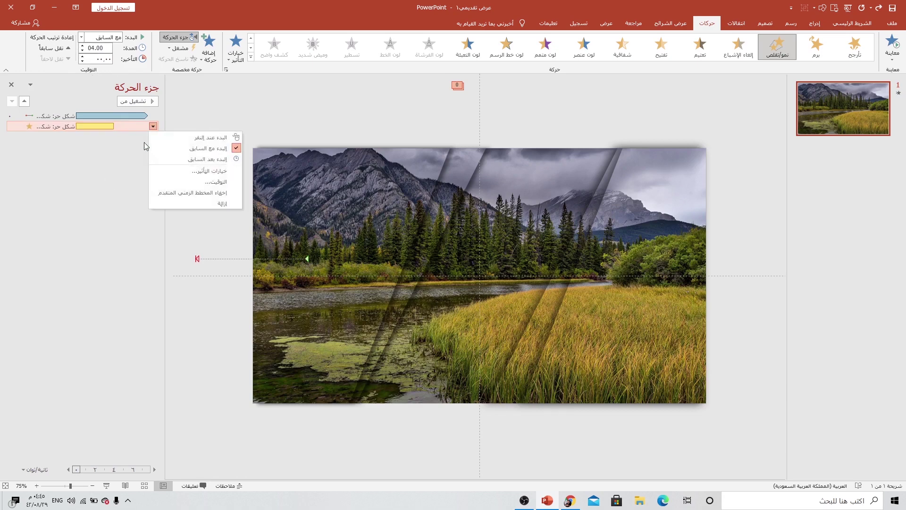
left_click(178, 169)
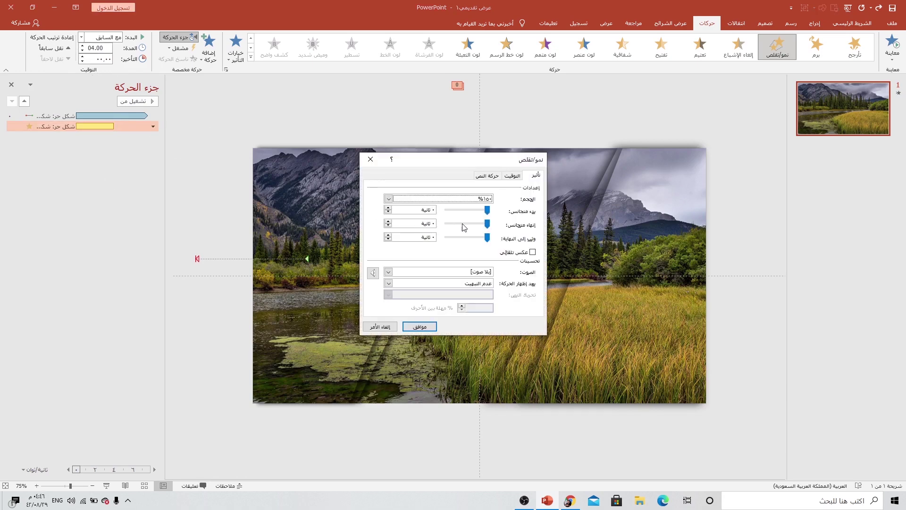
left_click(433, 210)
type("1")
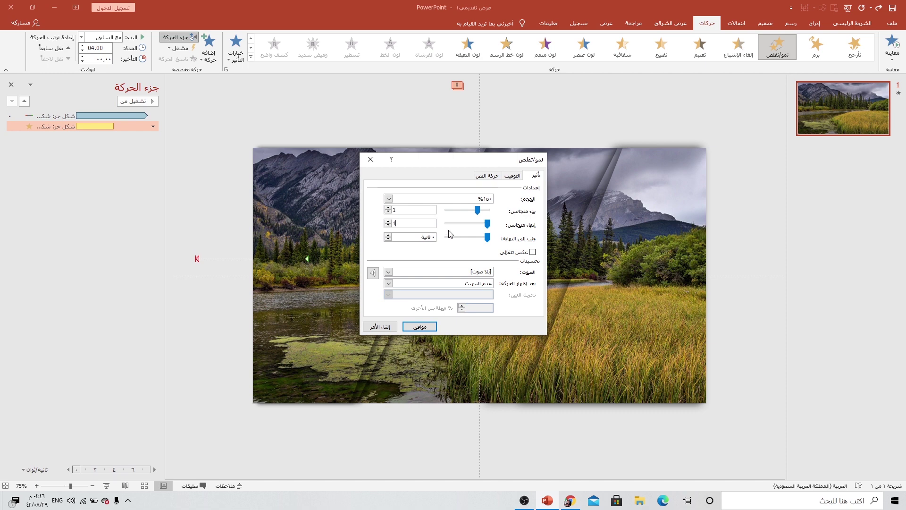
left_click(519, 253)
left_click(513, 176)
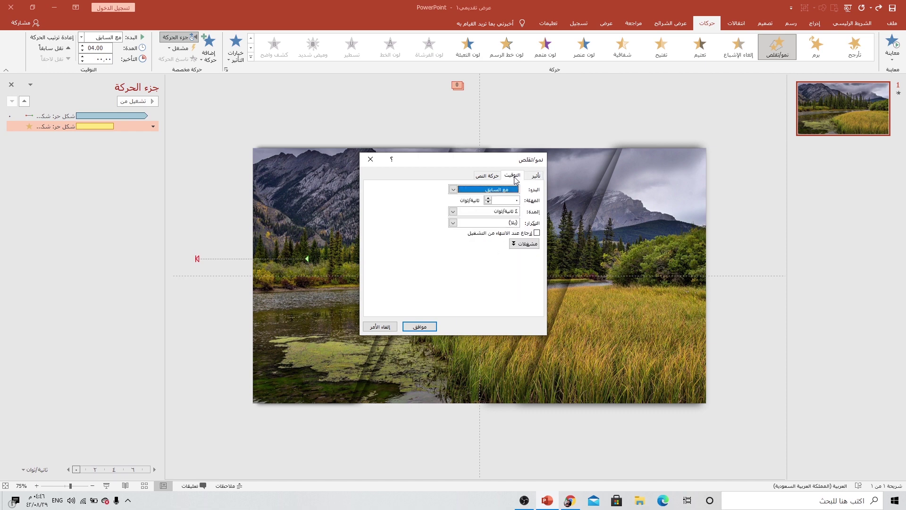
left_click(453, 223)
left_click(486, 286)
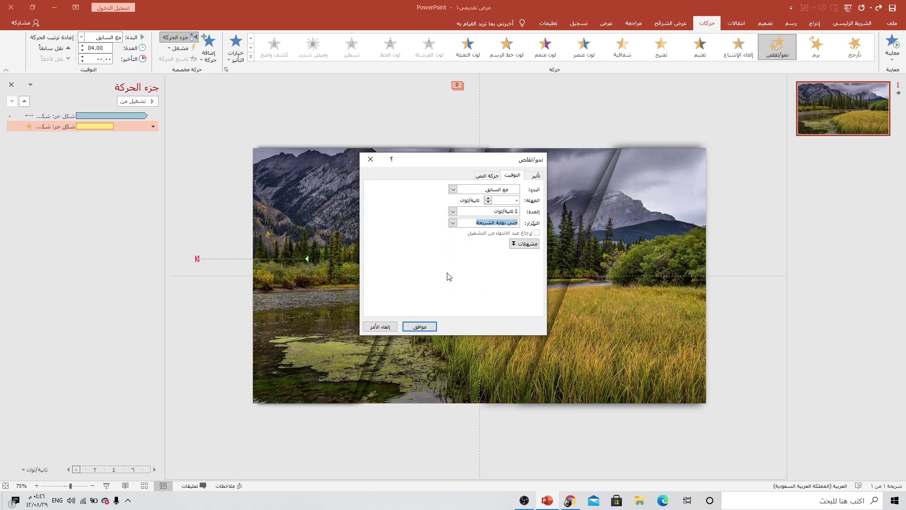
left_click(419, 327)
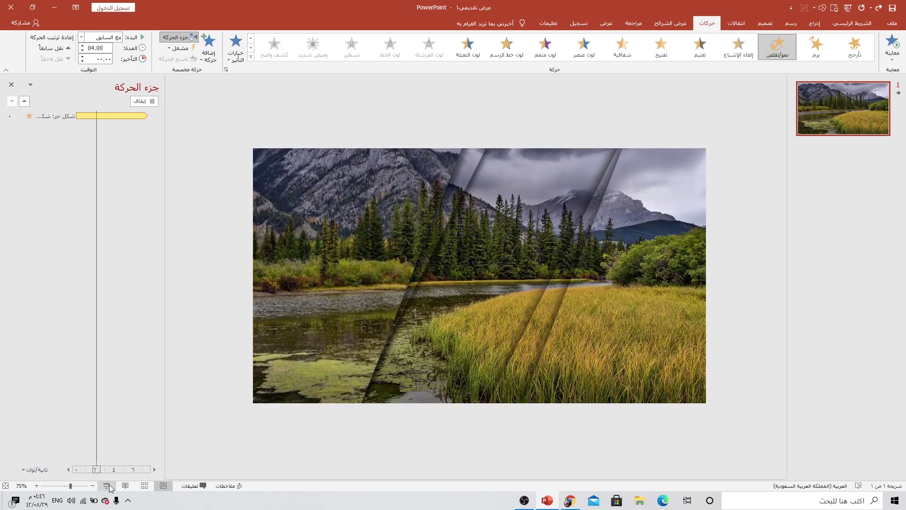
Preview the slide full-screen, then bring up Effect Options for the Grow/Shrink animation.
key("shift+F5")
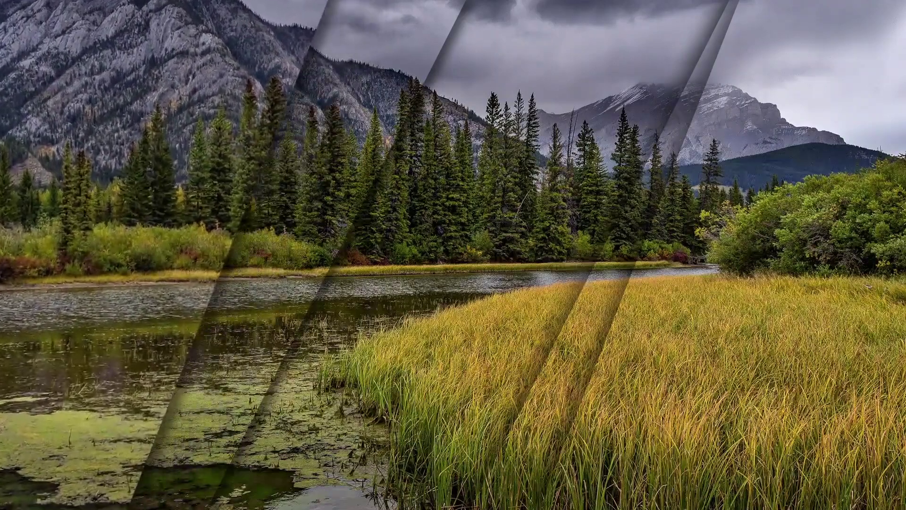
key("Escape")
left_click(99, 123)
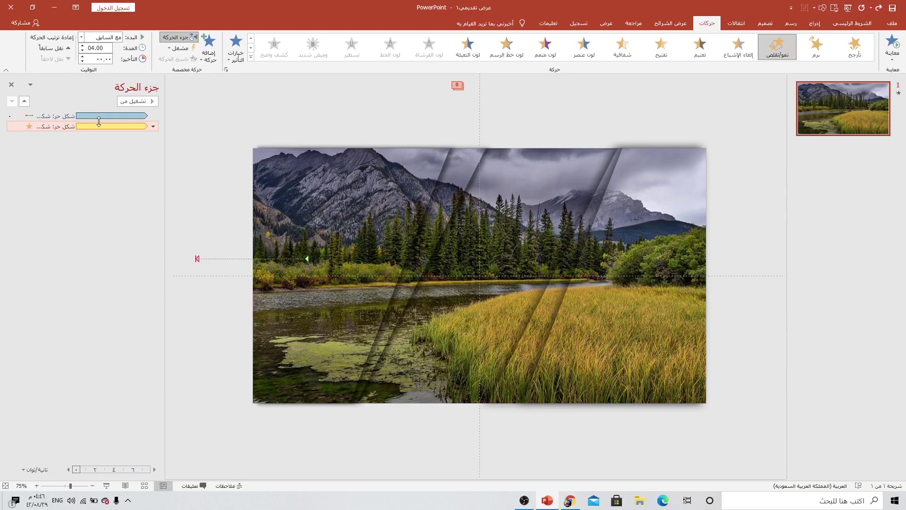
left_click(231, 58)
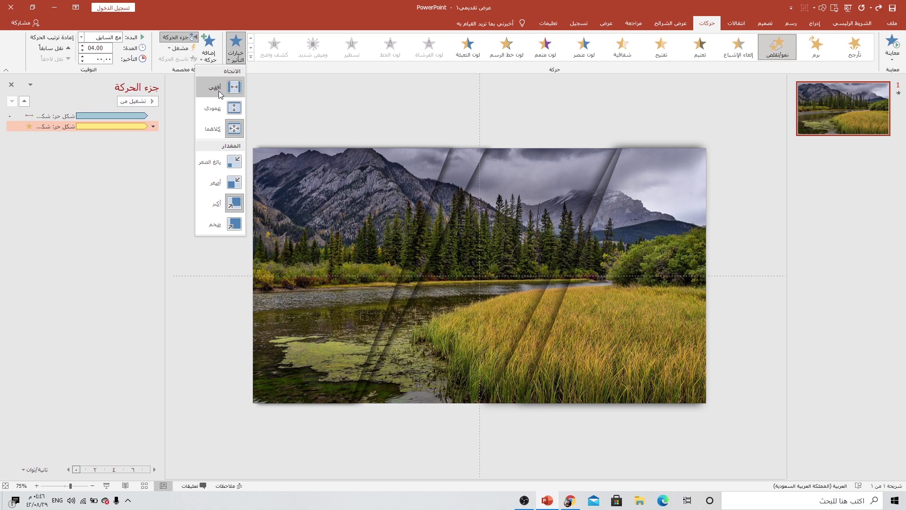
Set Grow/Shrink to Horizontal and replay the slide as a slideshow to check.
left_click(219, 91)
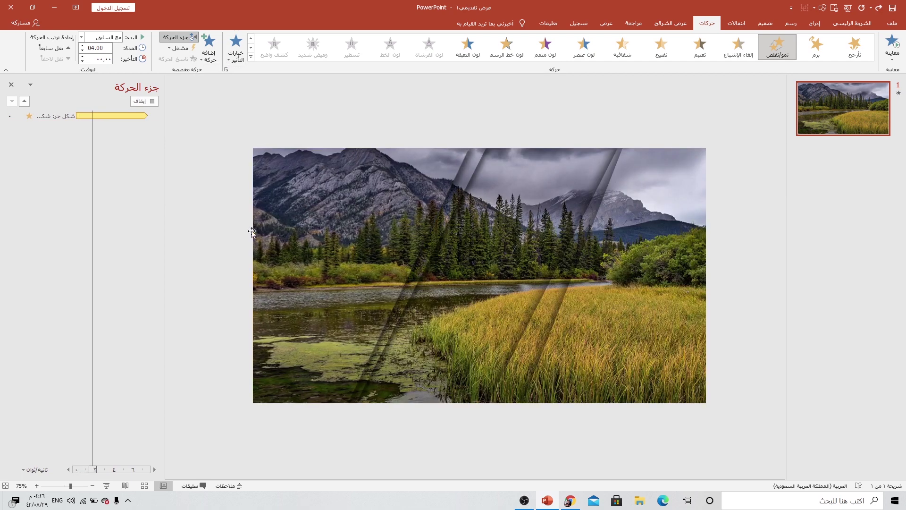
left_click(107, 484)
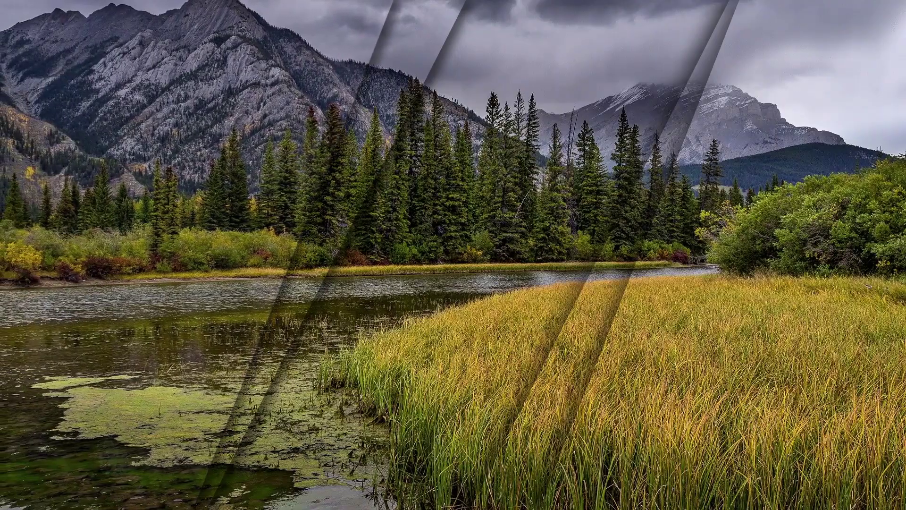
key("Escape")
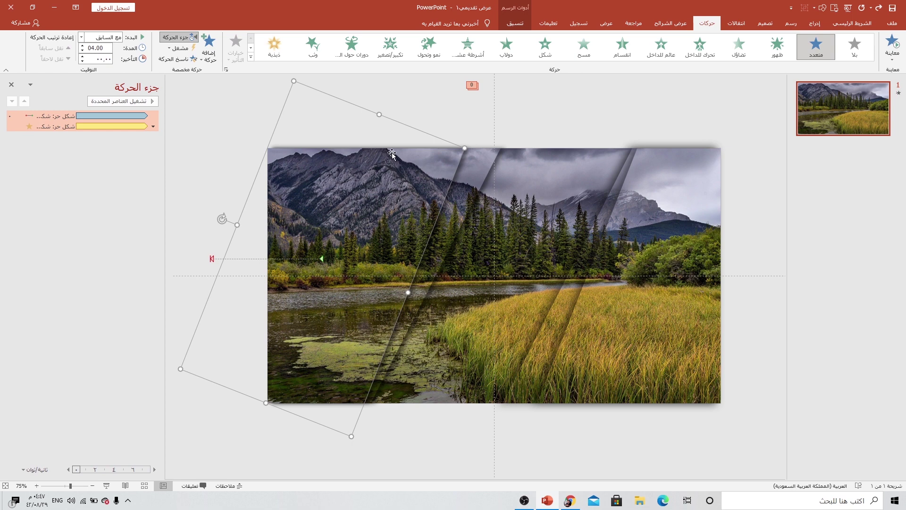
Copy the strip's animations onto a second glass strip with Animation Painter and preview it.
left_click(172, 59)
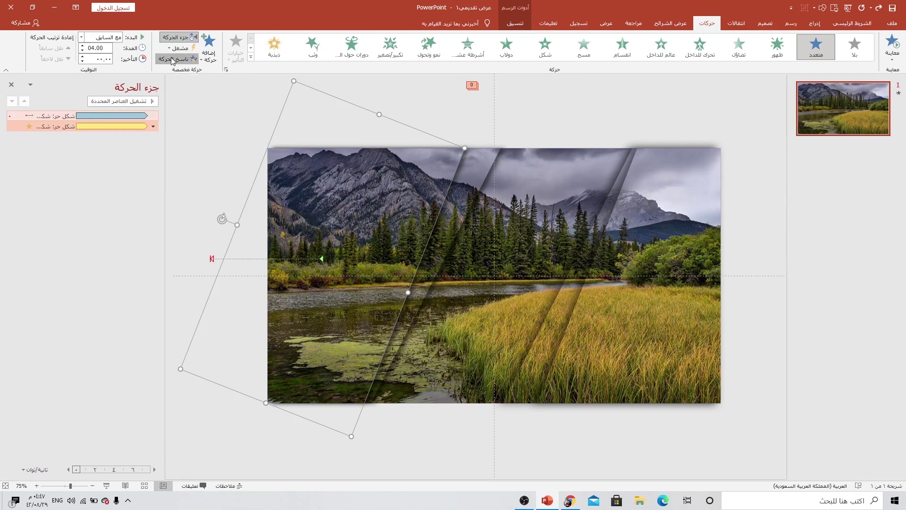
left_click(480, 155)
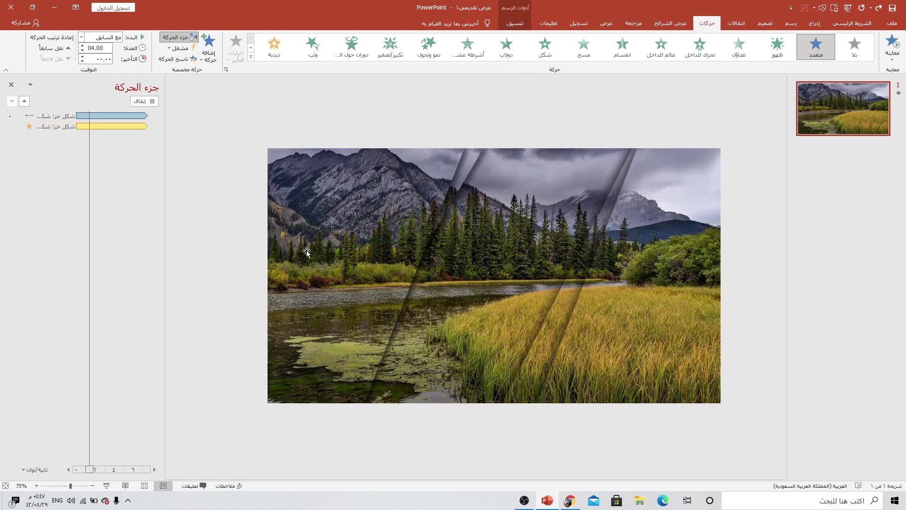
key("F5")
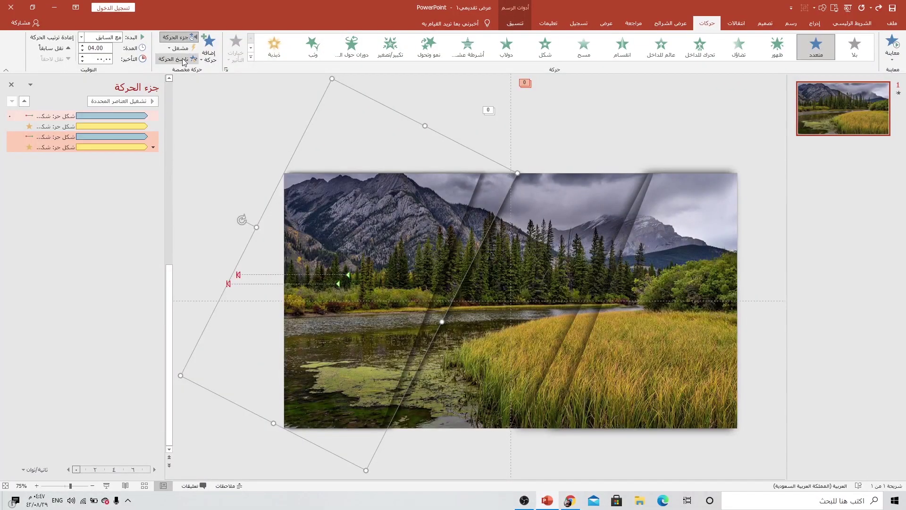
Paint the same animations onto the remaining glass strips, then select the fifth animation.
left_click(169, 59)
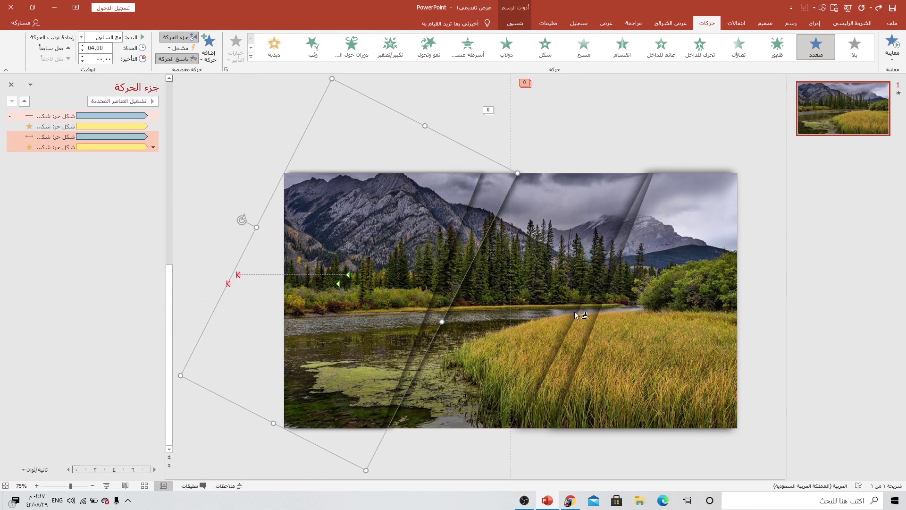
left_click(575, 330)
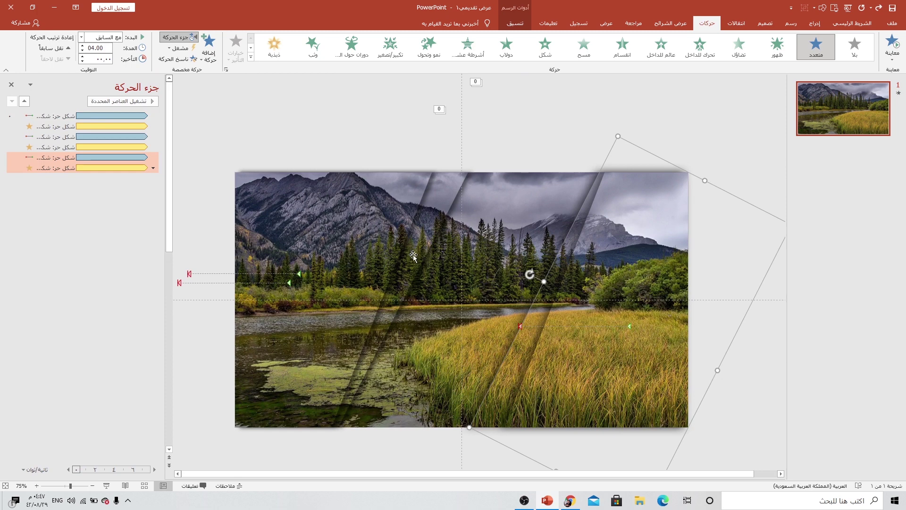
left_click(394, 243)
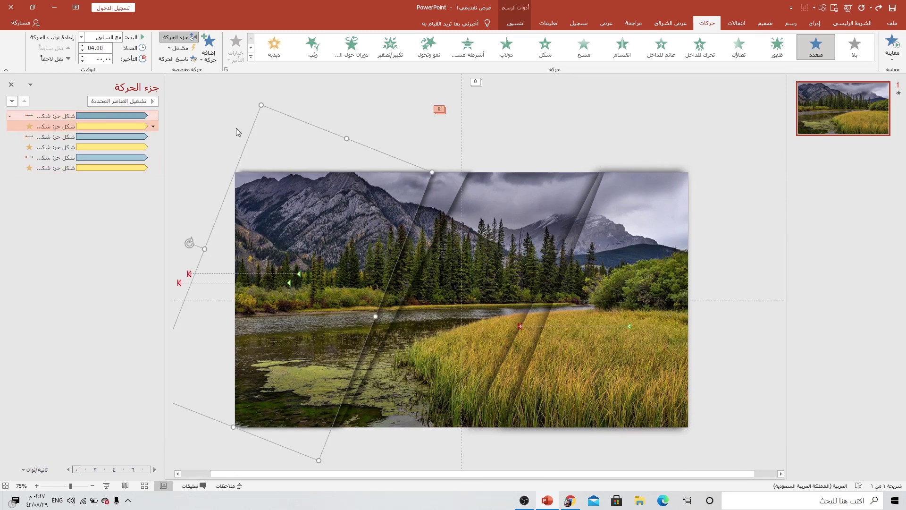
left_click(195, 59)
left_click(620, 347)
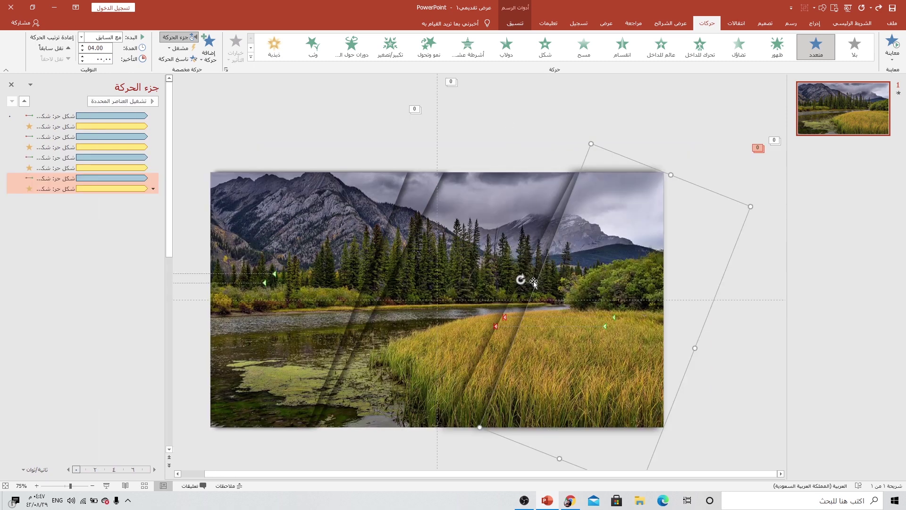
left_click(496, 349)
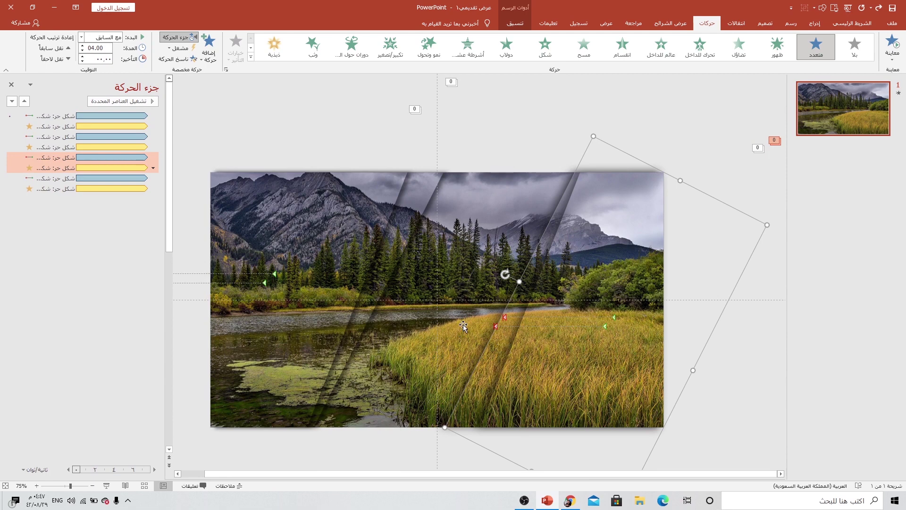
left_click(66, 157)
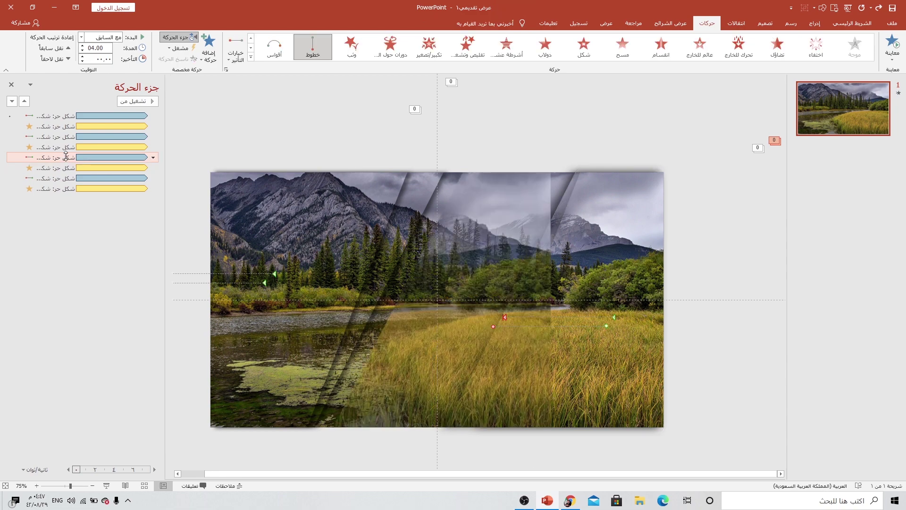
Set the copied strips' Lines motion paths to run to the Right.
left_click(228, 60)
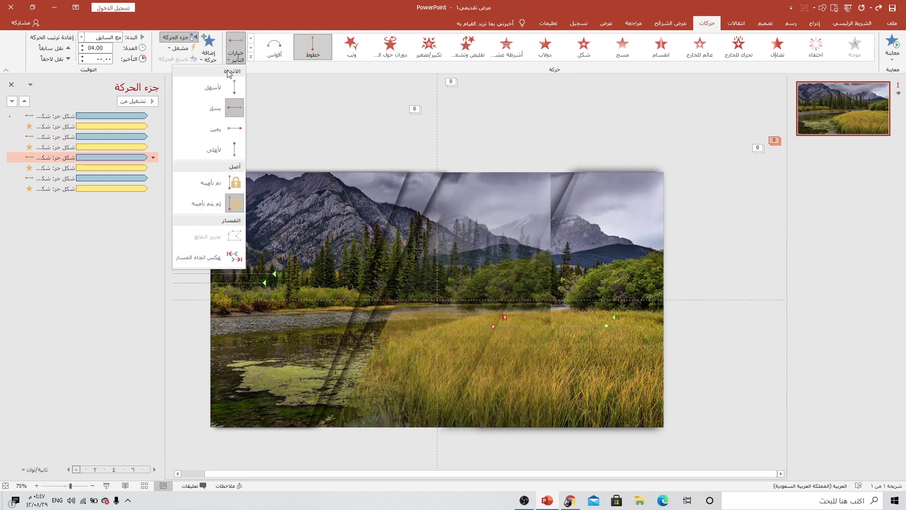
left_click(219, 130)
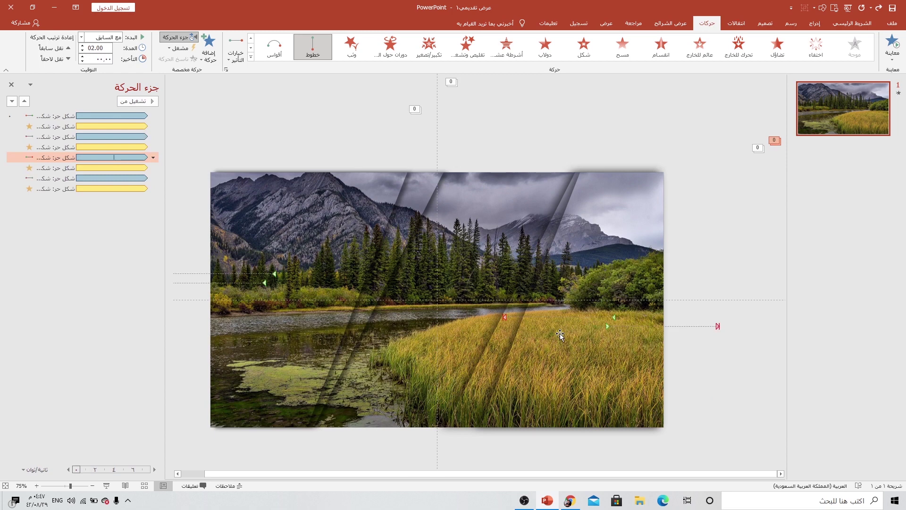
left_click(85, 188)
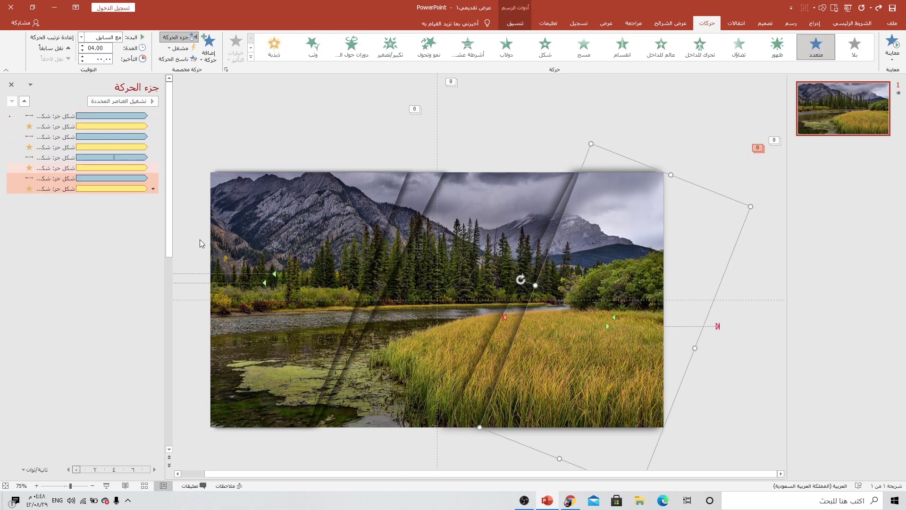
left_click(63, 178)
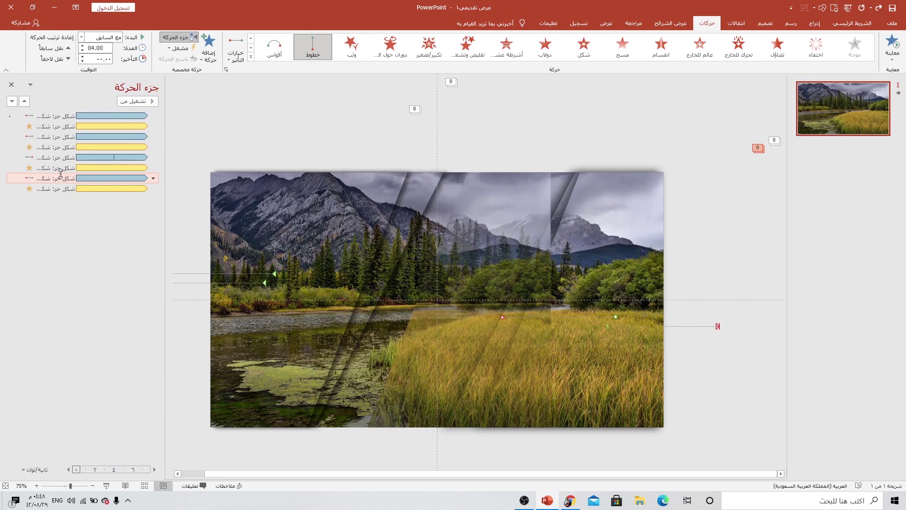
left_click(236, 53)
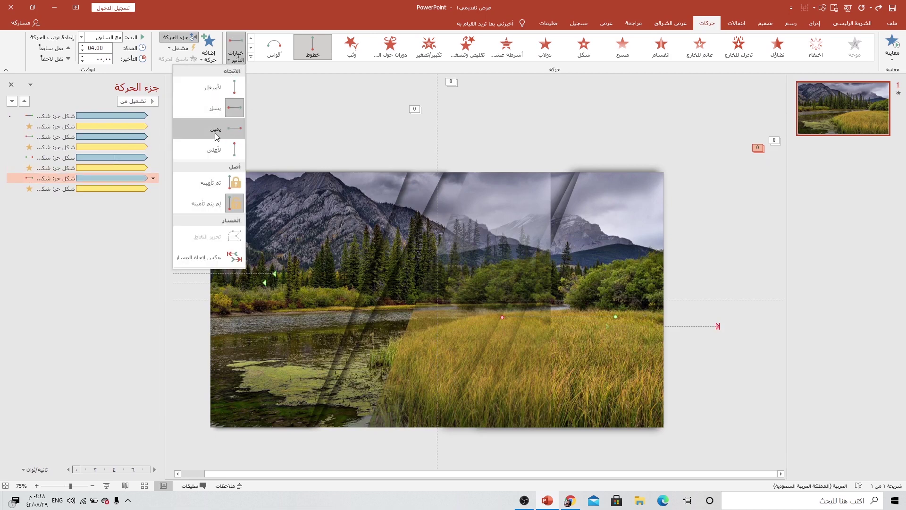
left_click(212, 129)
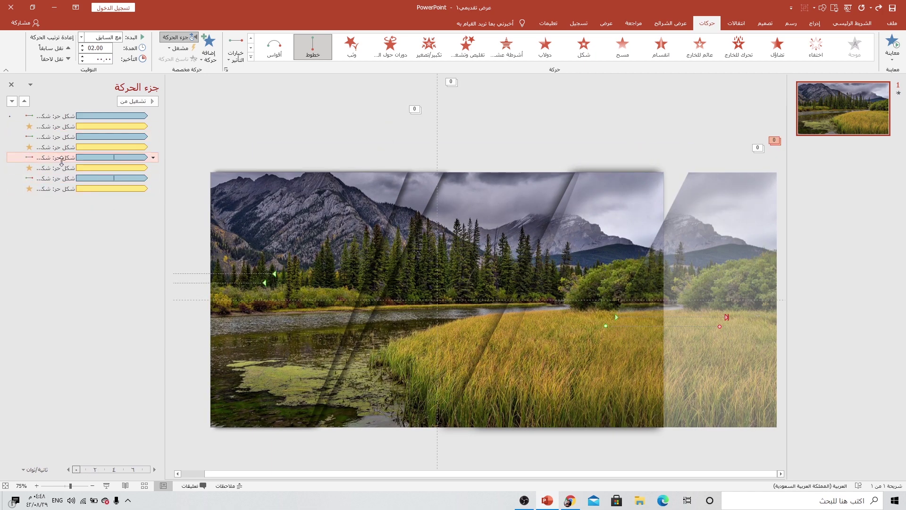
Give the strip motion-path effects a 04.00-second duration.
left_click(69, 178)
left_click(62, 187)
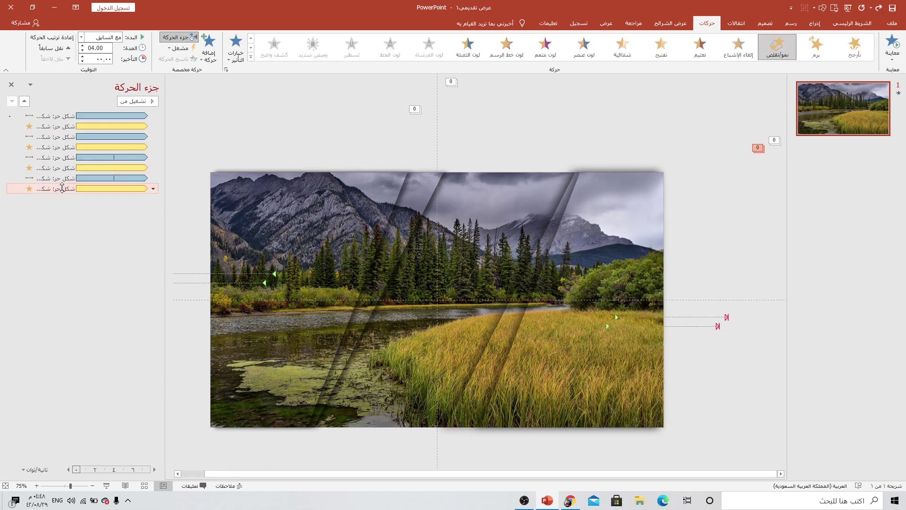
left_click(67, 158)
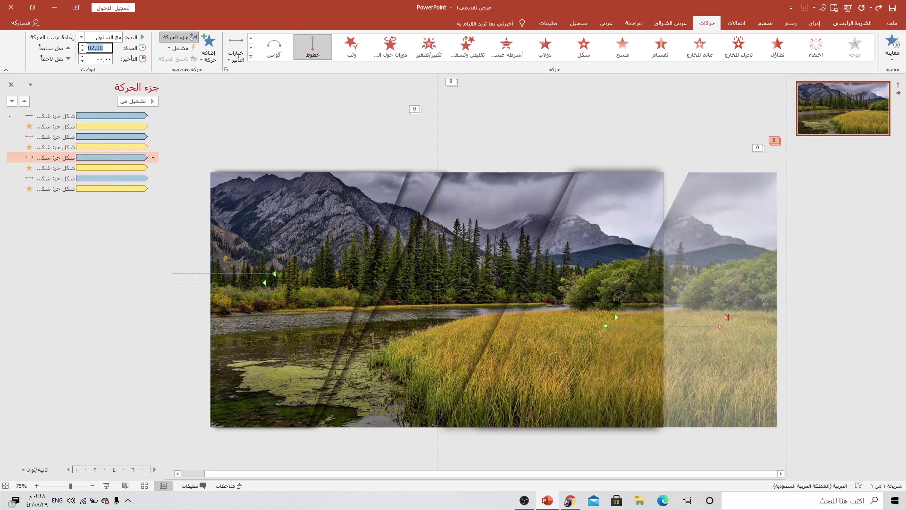
key("Return")
left_click(42, 169)
left_click(60, 179)
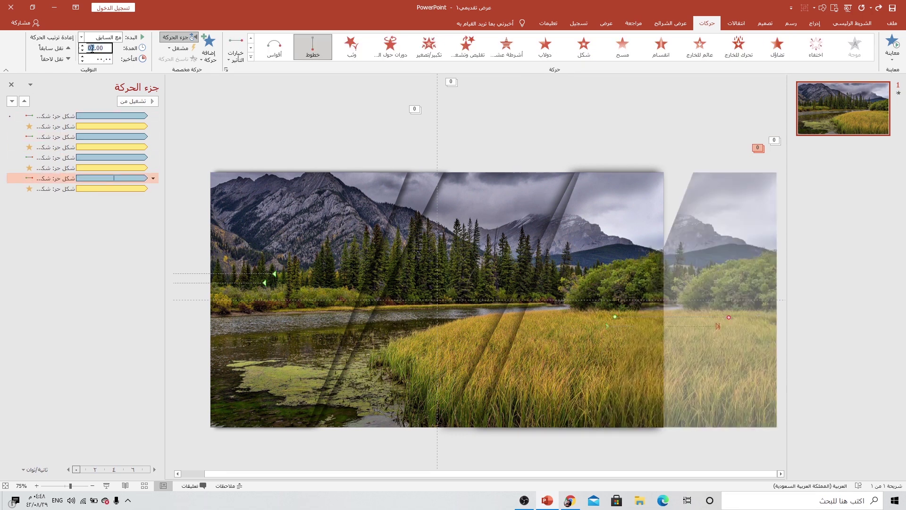
left_click(66, 190)
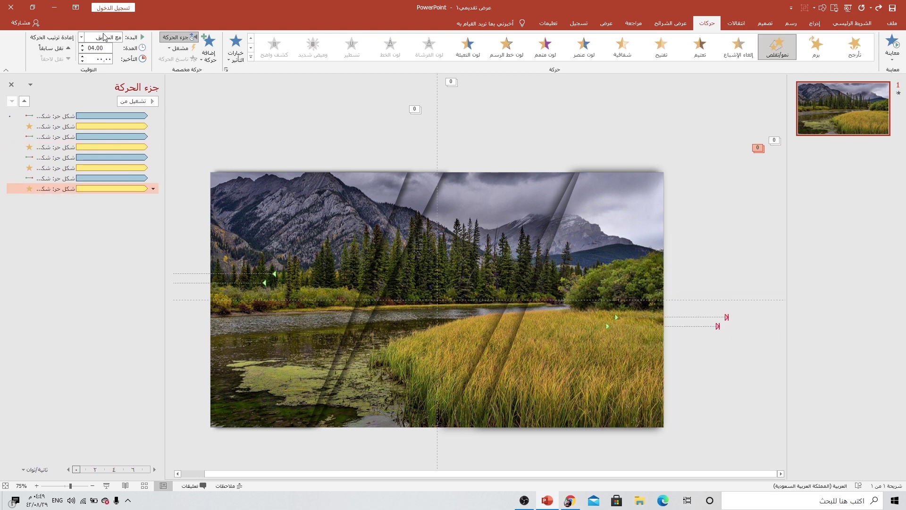
left_click(106, 486)
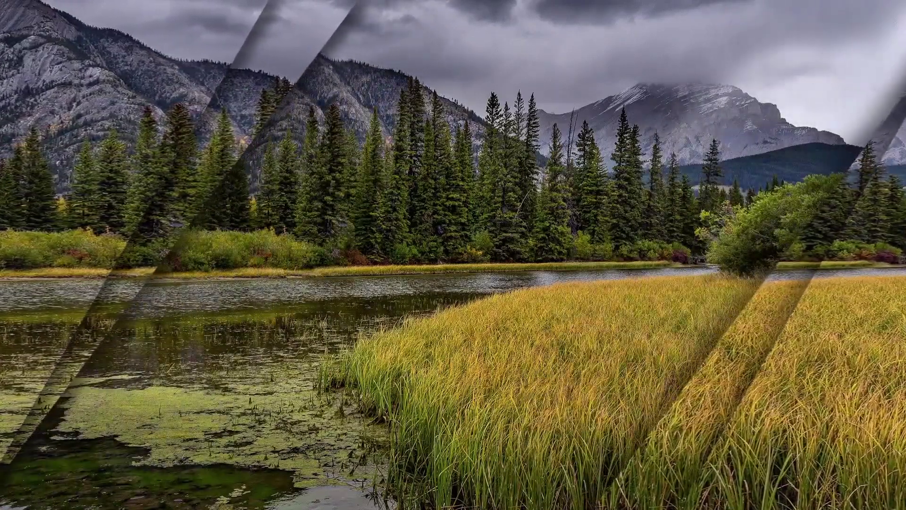
key("Escape")
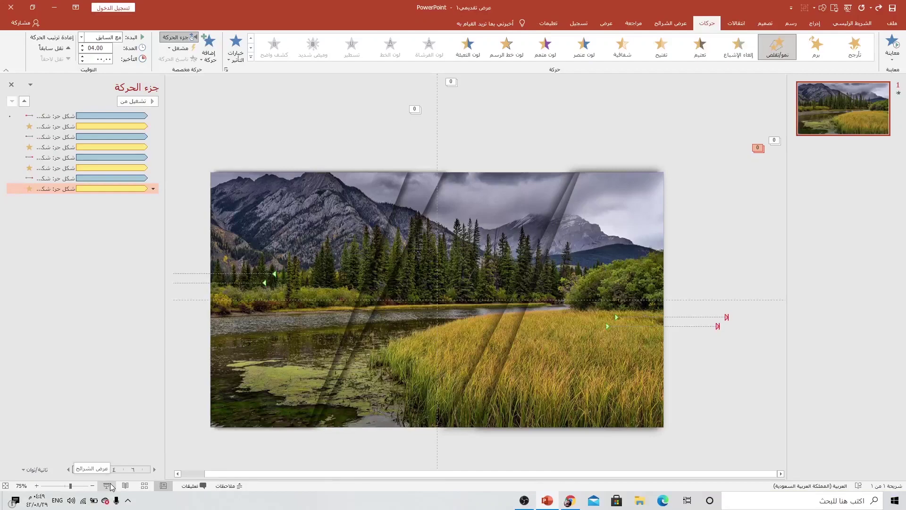
left_click(443, 225)
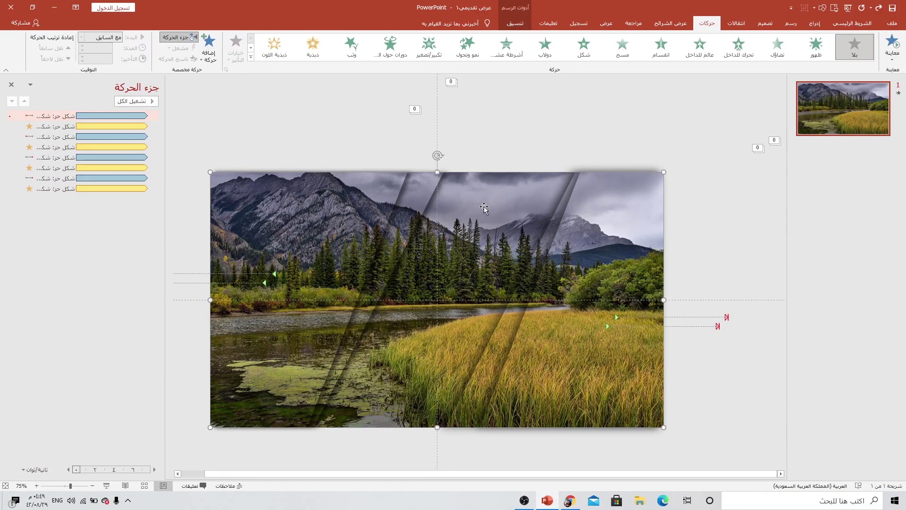
Paint the glass strip's Lines motion path and Grow/Shrink emphasis onto the landscape picture.
mouse_move(483, 208)
left_mouse_down()
mouse_move(488, 169)
mouse_move(482, 176)
left_mouse_up()
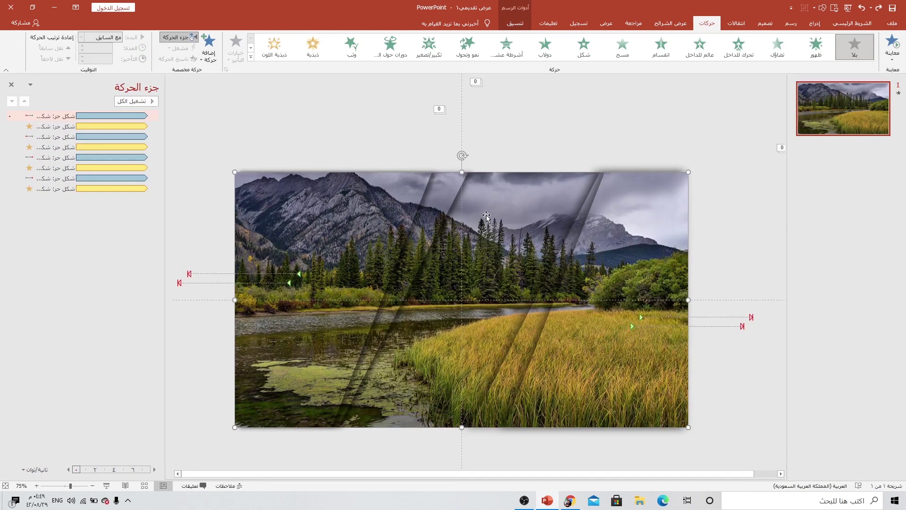
left_click(543, 409)
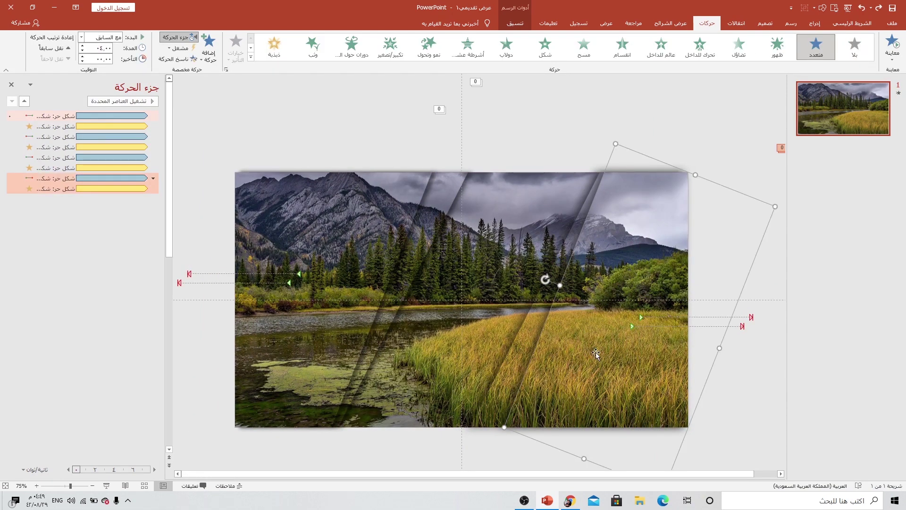
left_click(176, 59)
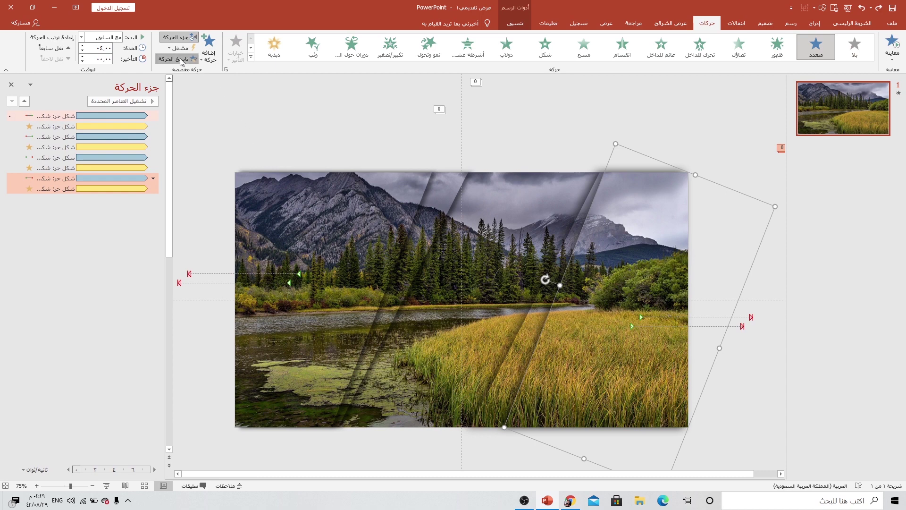
left_click(438, 324)
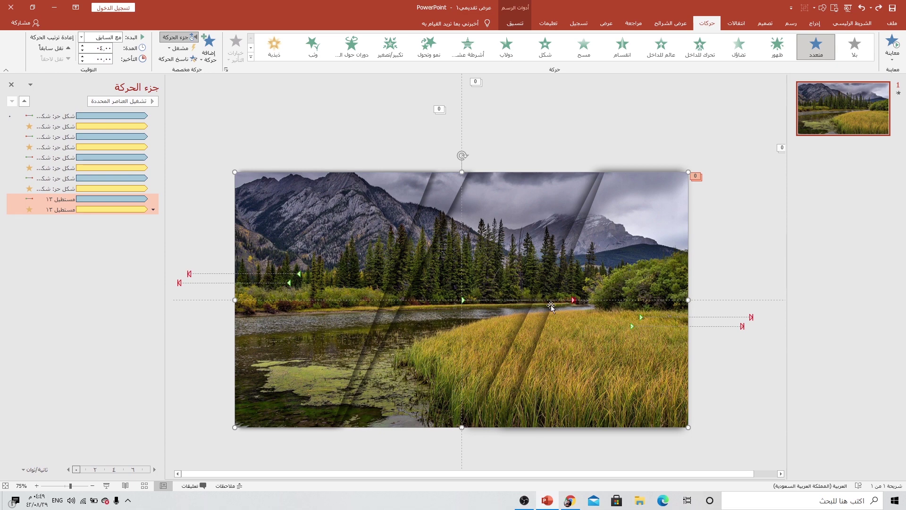
left_click(570, 300)
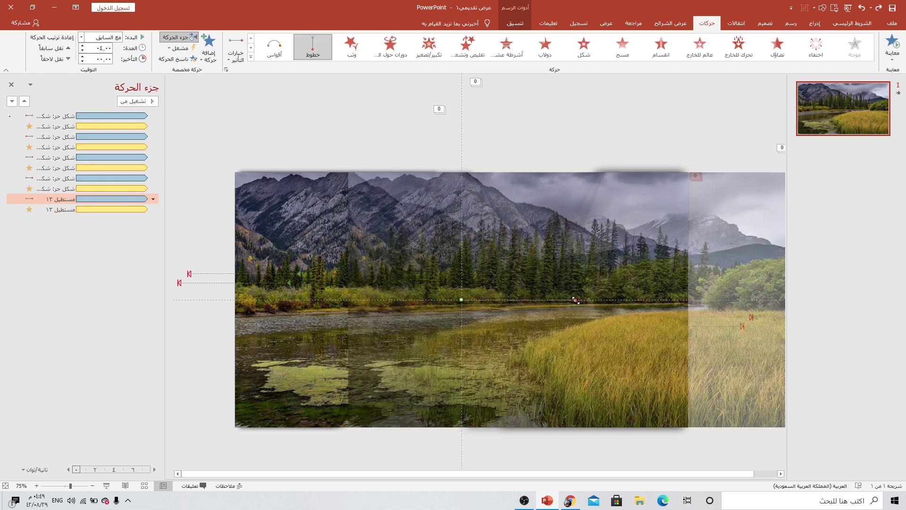
scroll(575, 300, "down", 1)
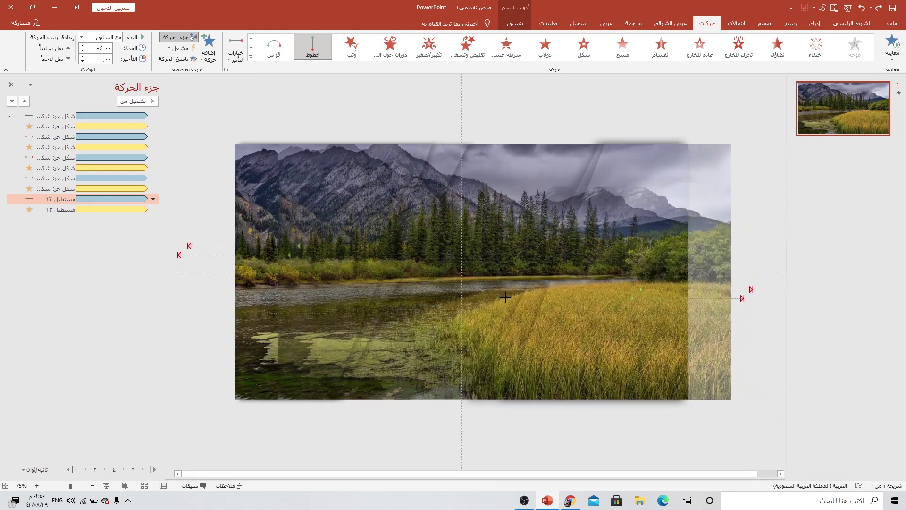
scroll(505, 297, "up", 1)
left_click_drag(462, 300, 466, 296)
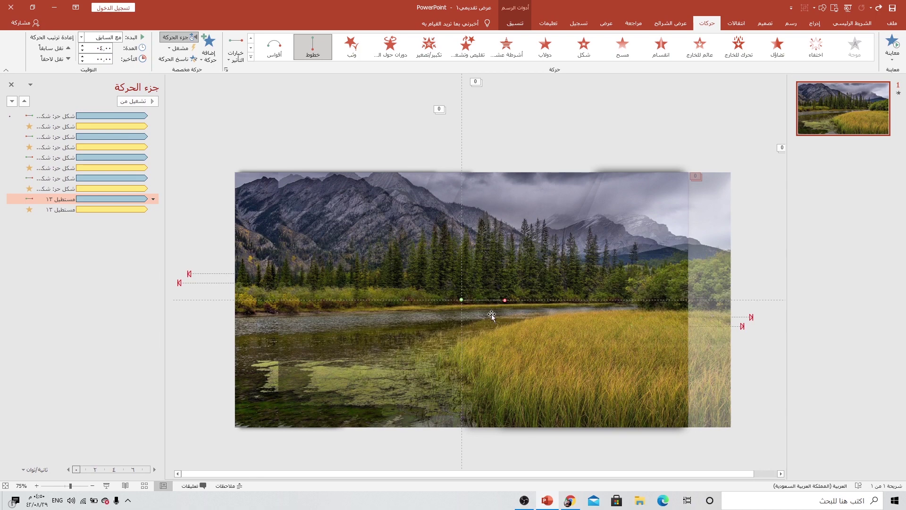
left_click(65, 210)
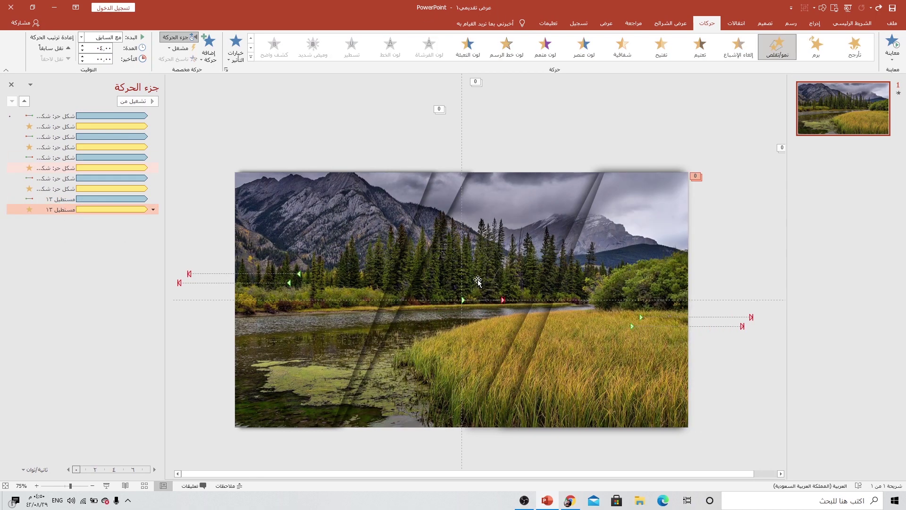
Set the picture's Grow/Shrink direction to Both, then replay the slide as a slideshow.
left_click(236, 48)
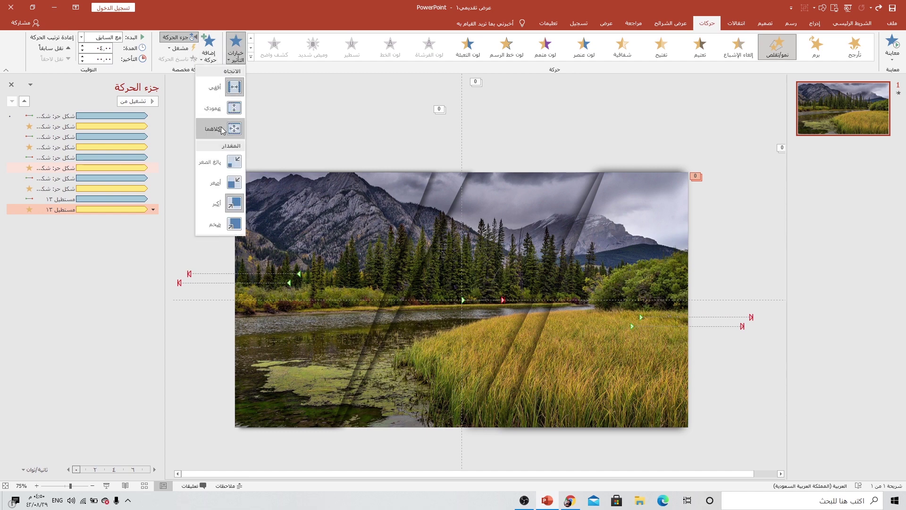
left_click(222, 130)
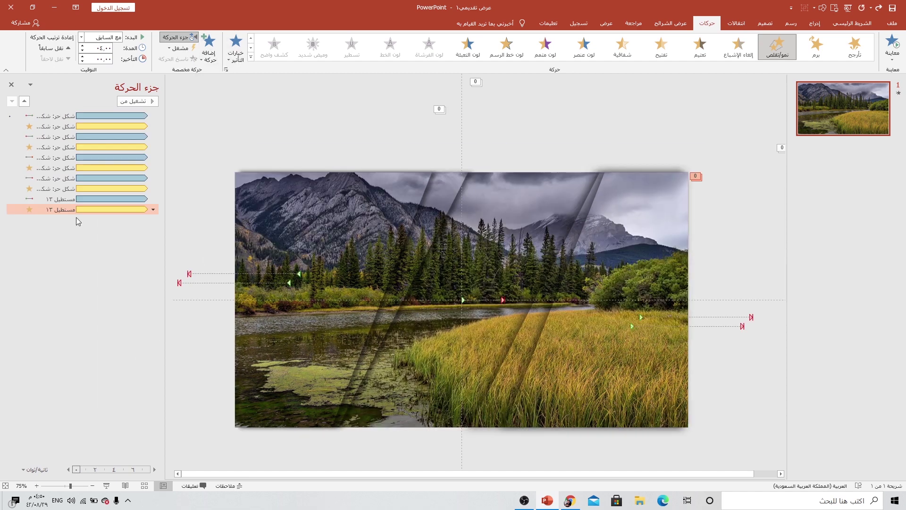
left_click(61, 209)
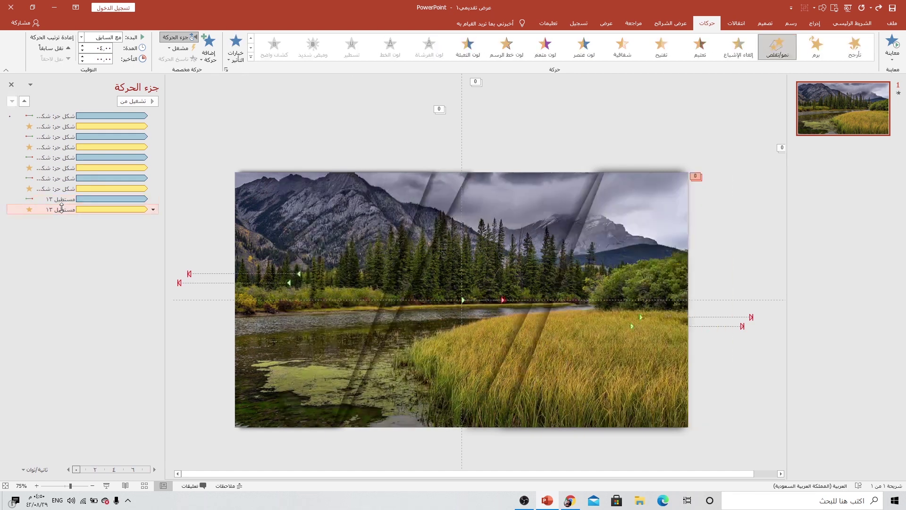
left_click(106, 485)
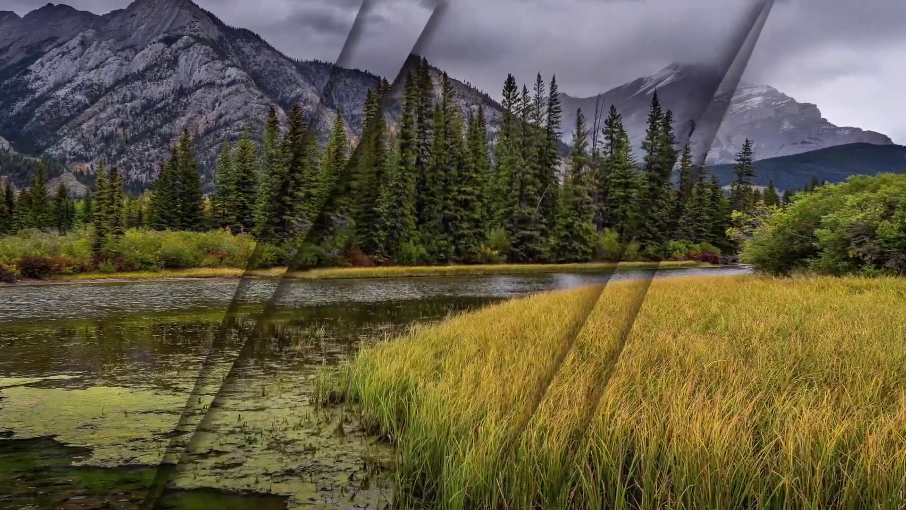
key("Escape")
Insert a WordArt text box holding the pasted title text.
left_click(815, 23)
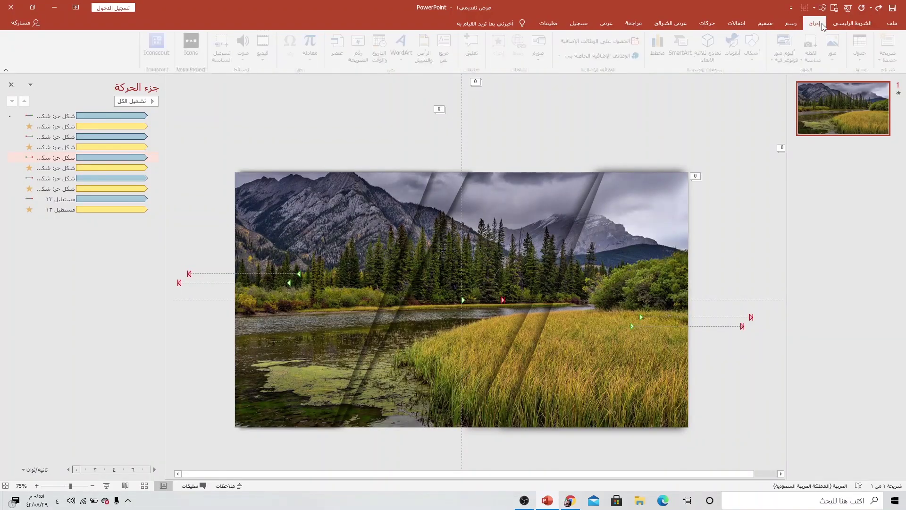
left_click(402, 56)
left_click(401, 84)
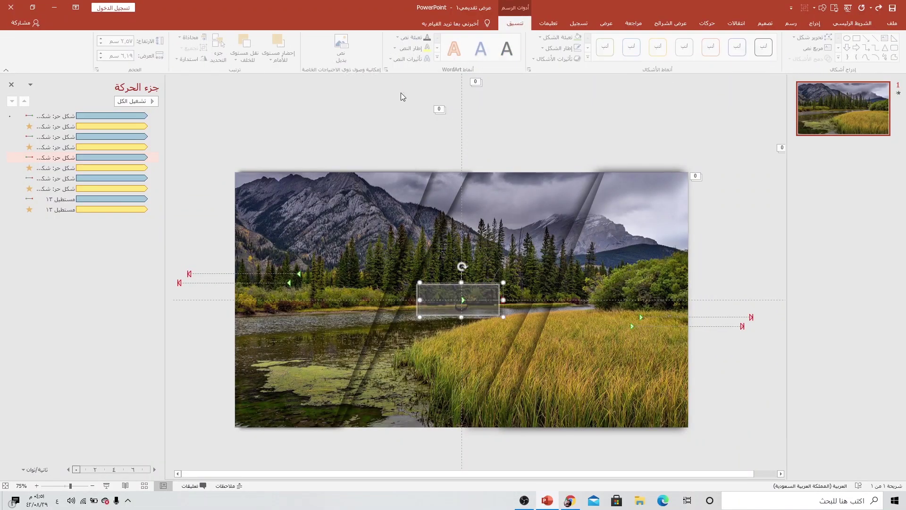
type("Professional presentationIn PowerPoint")
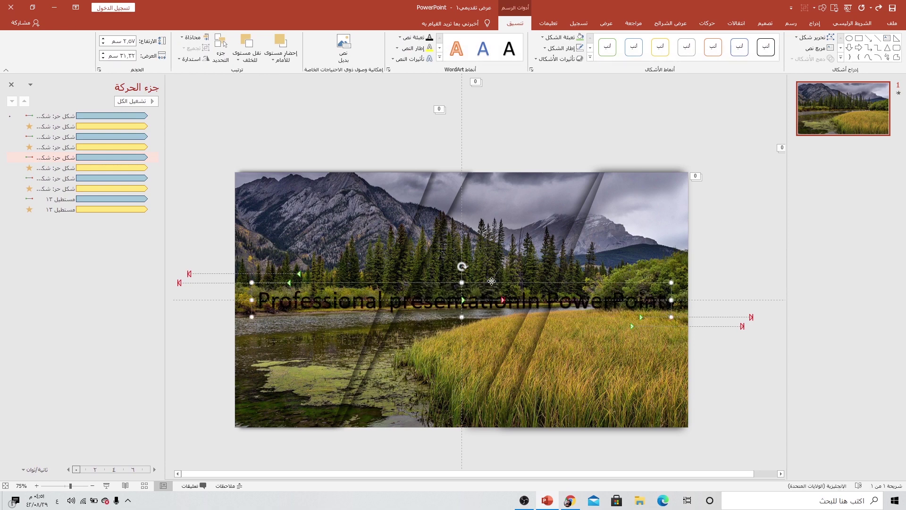
left_click_drag(491, 282, 495, 130)
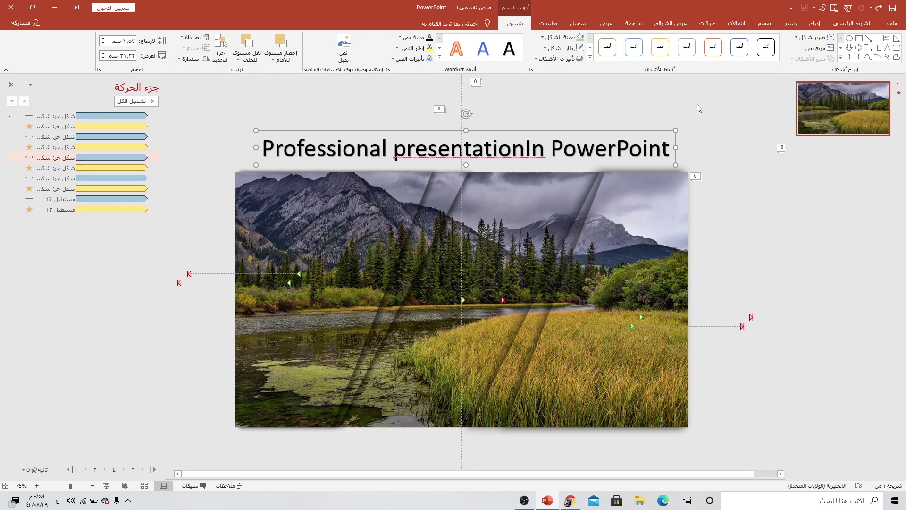
Make the title white and bold, break it onto two lines, and centre it.
left_click(524, 148)
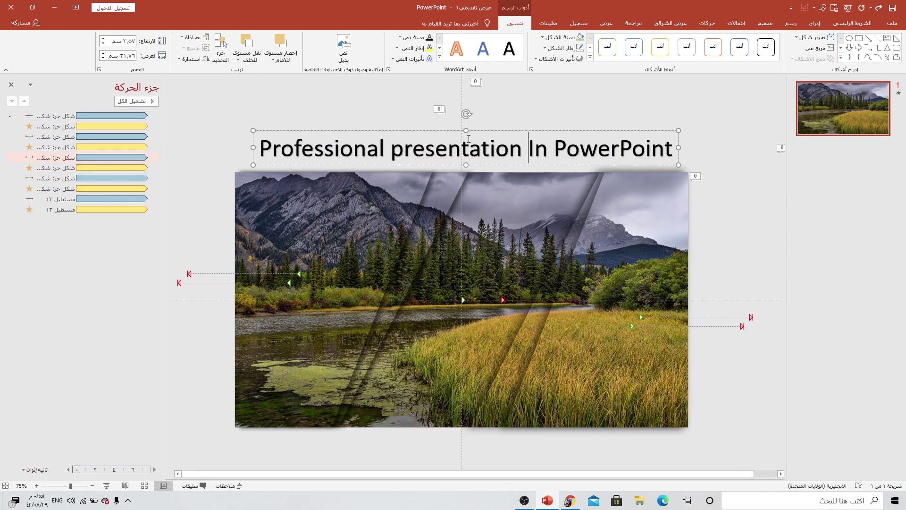
left_click_drag(424, 134, 407, 135)
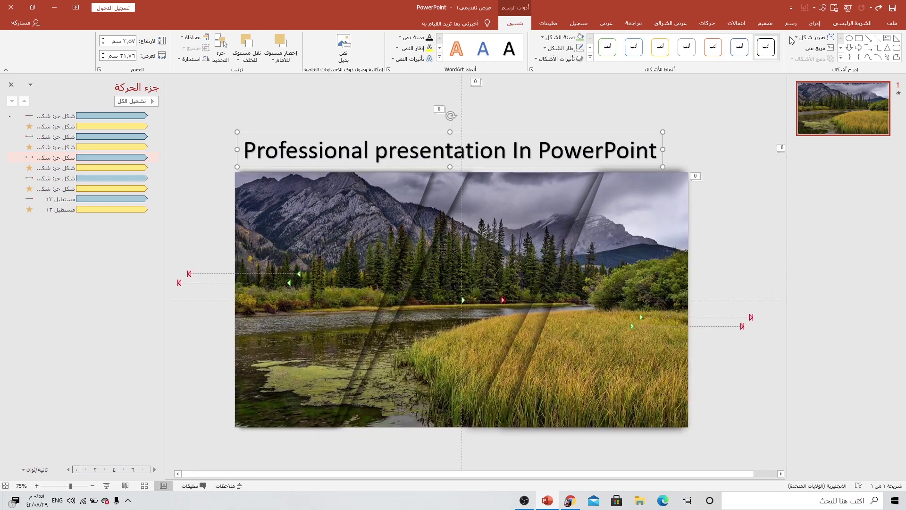
left_click(845, 23)
left_click(644, 55)
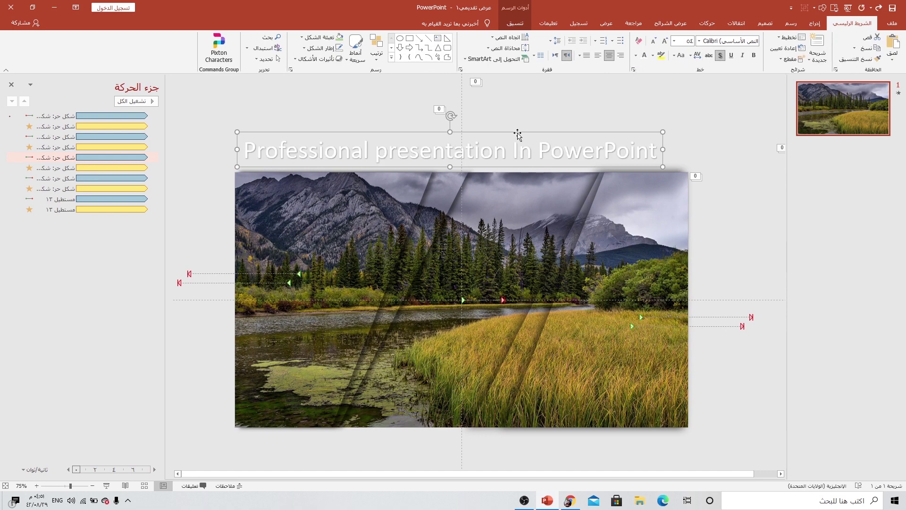
left_click(754, 55)
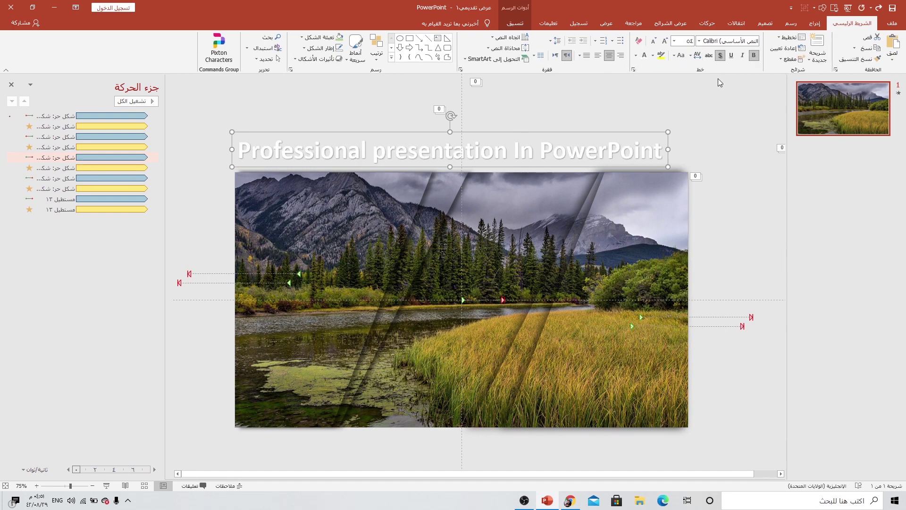
key("Return")
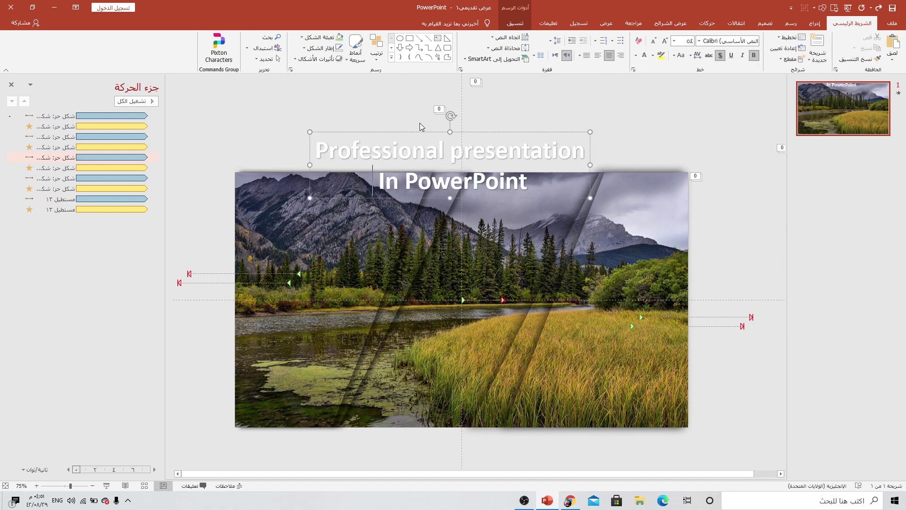
left_click_drag(420, 132, 456, 242)
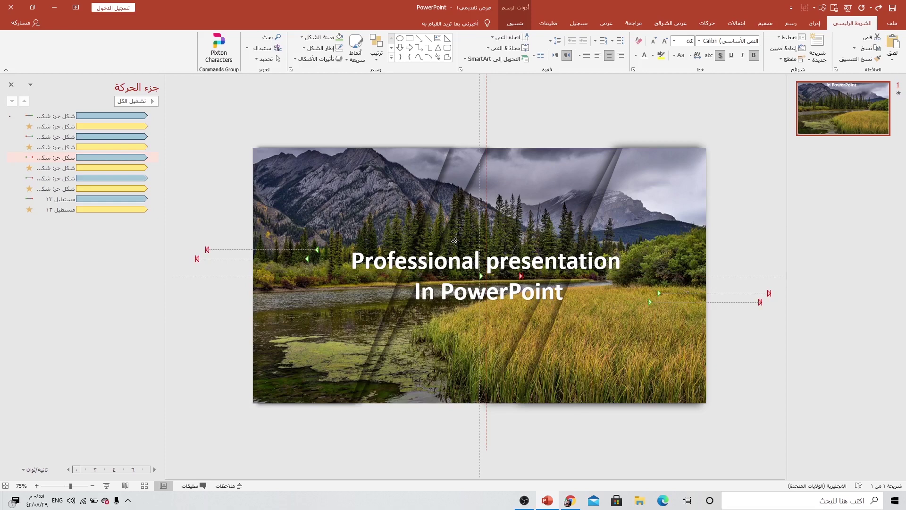
Widen the character spacing, shrink 'In PowerPoint', and put 'presentation' on its own line.
left_click(695, 56)
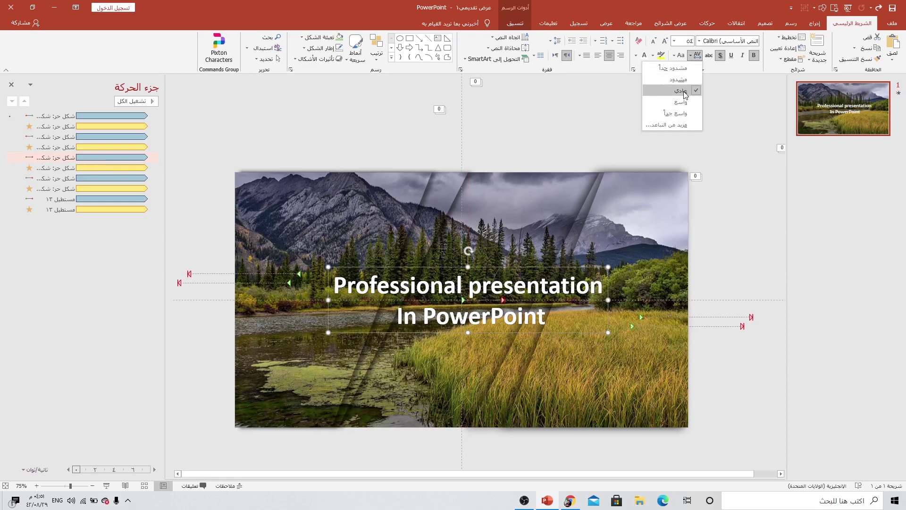
left_click(684, 103)
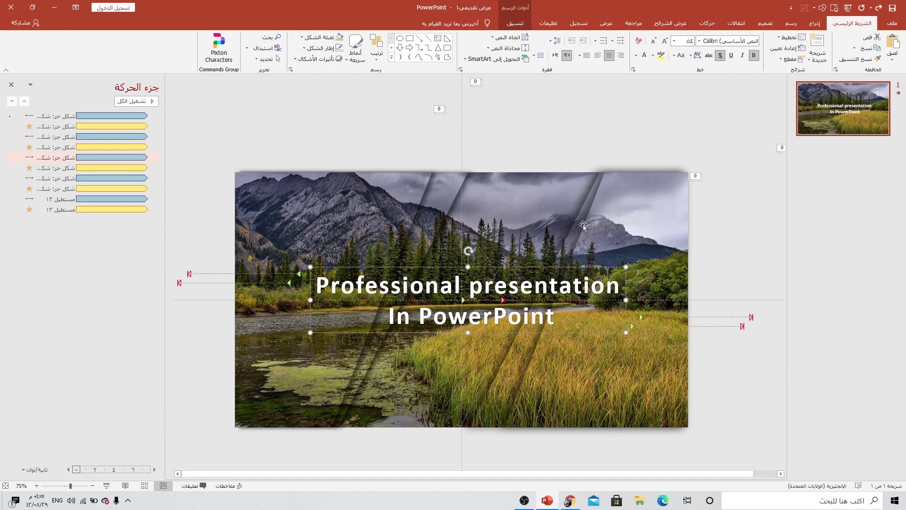
left_click_drag(388, 316, 485, 316)
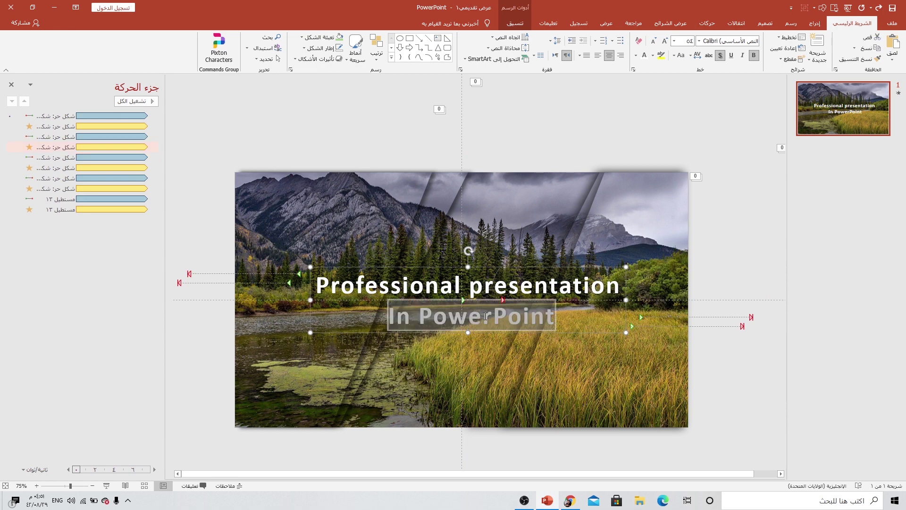
left_click(651, 45)
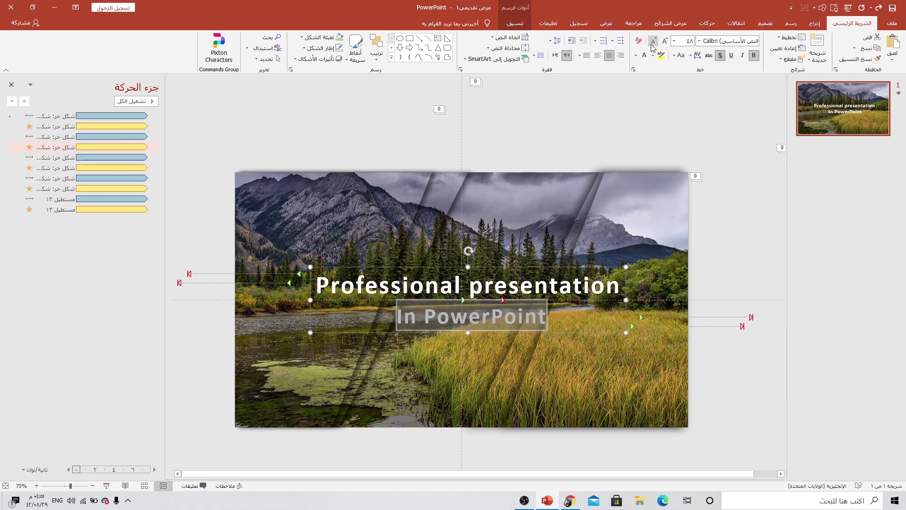
left_click(441, 284)
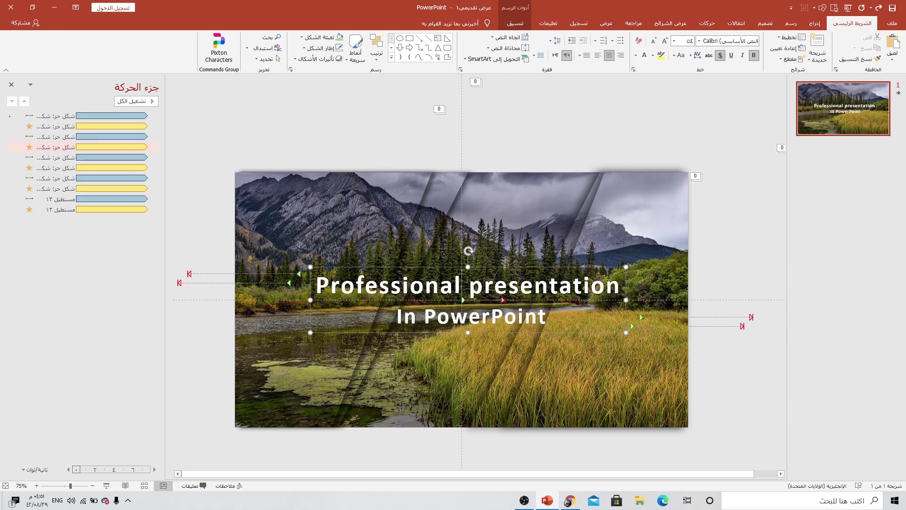
left_click(465, 285)
key("Return")
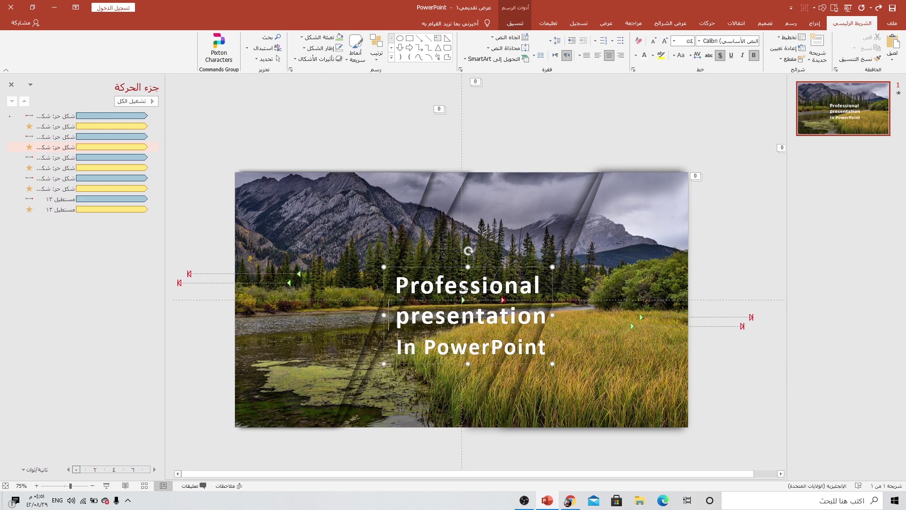
Move the title up-left and enlarge 'Professional' and 'In PowerPoint' twice each with Grow Font.
left_click_drag(447, 269, 436, 260)
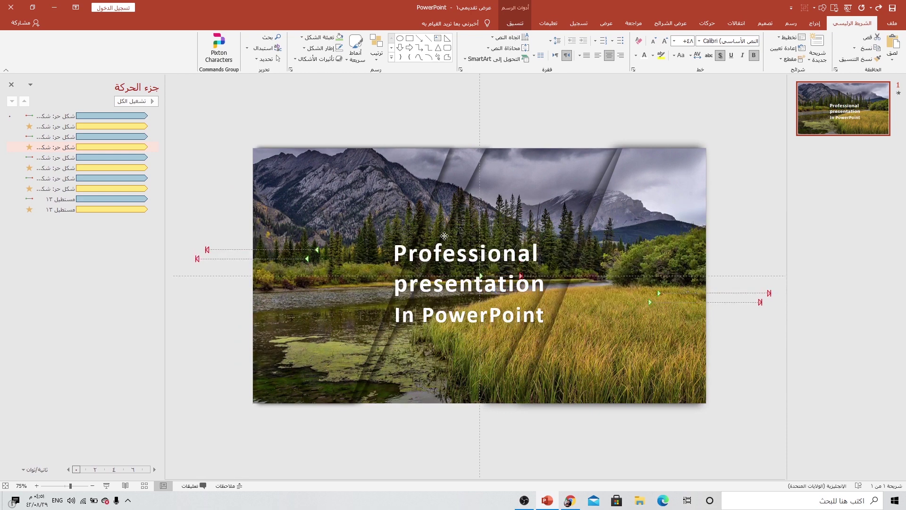
double_click(455, 275)
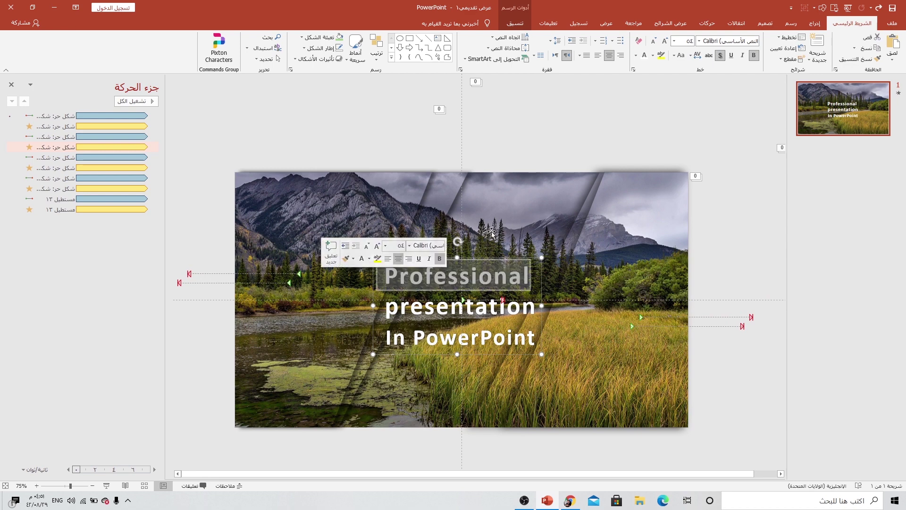
left_click(664, 45)
left_click(664, 45)
left_click(664, 44)
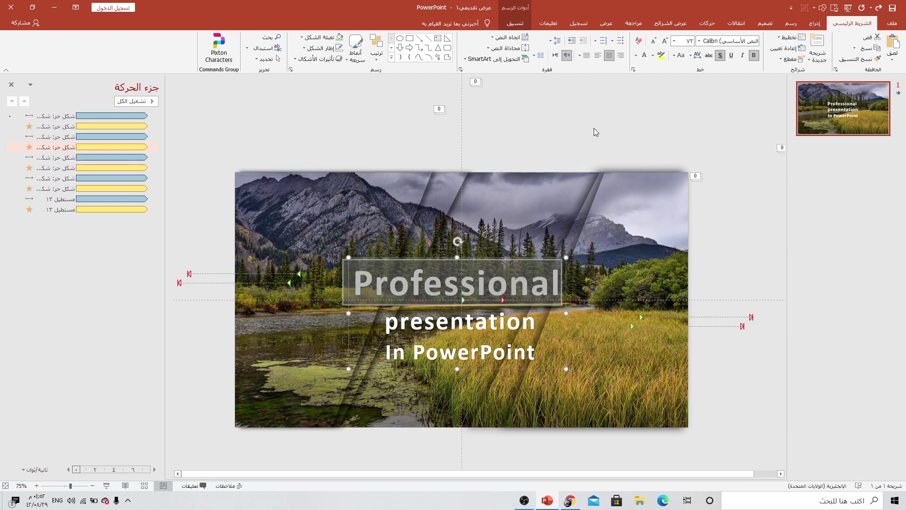
left_click(420, 349)
triple_click(420, 350)
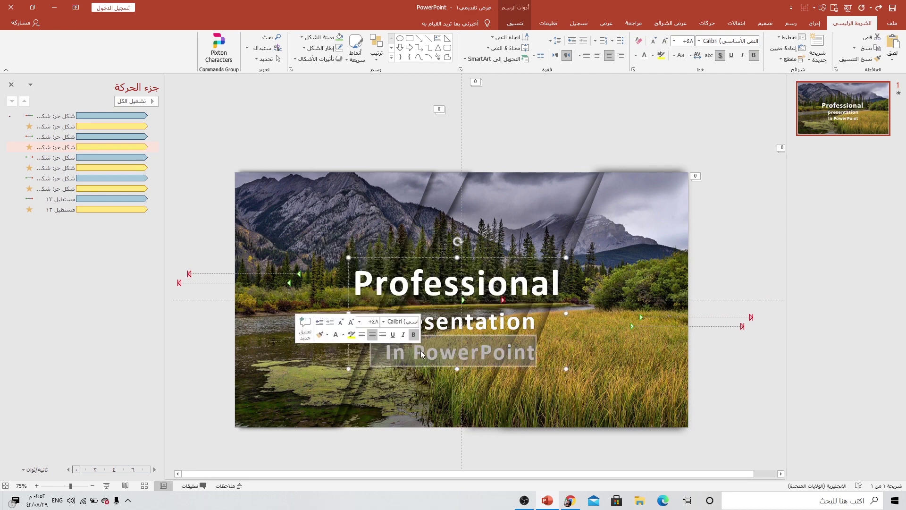
left_click(665, 45)
left_click(665, 45)
left_click(664, 45)
left_click(664, 45)
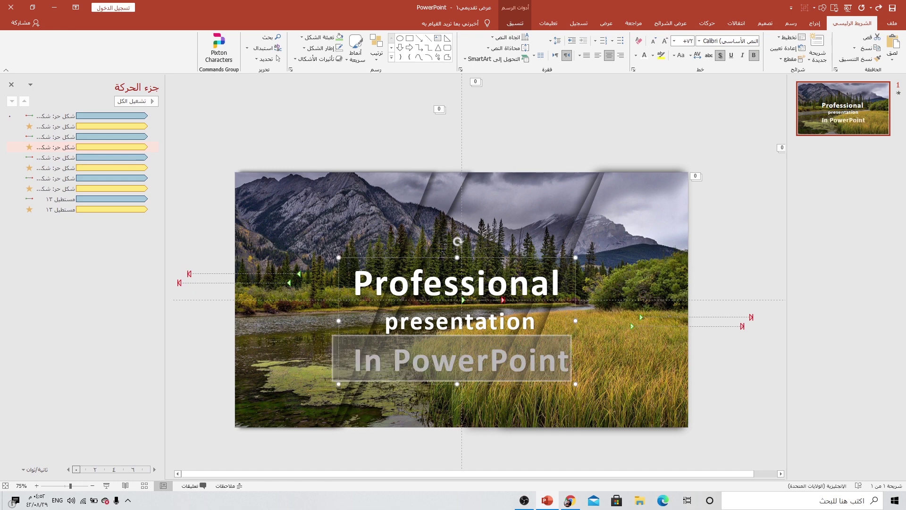
left_click(494, 258)
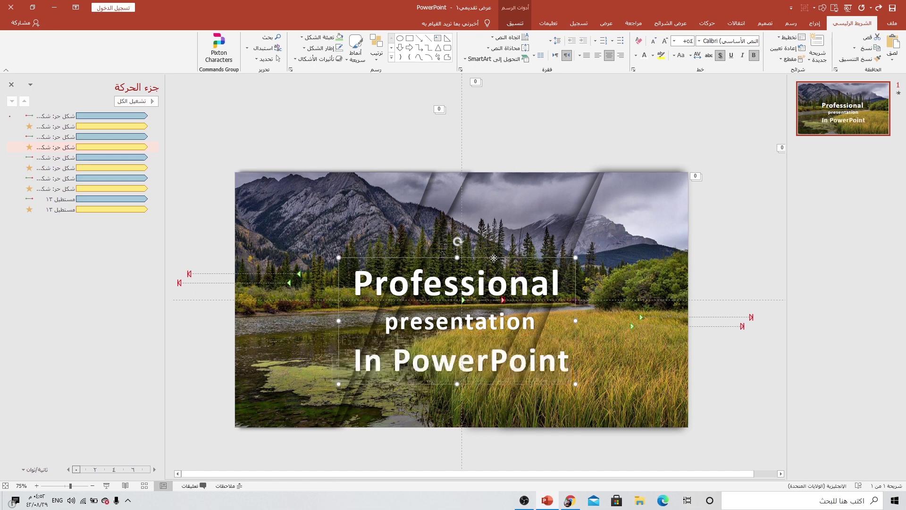
left_click(514, 23)
Align the title to the centre and middle of the slide.
left_click(193, 37)
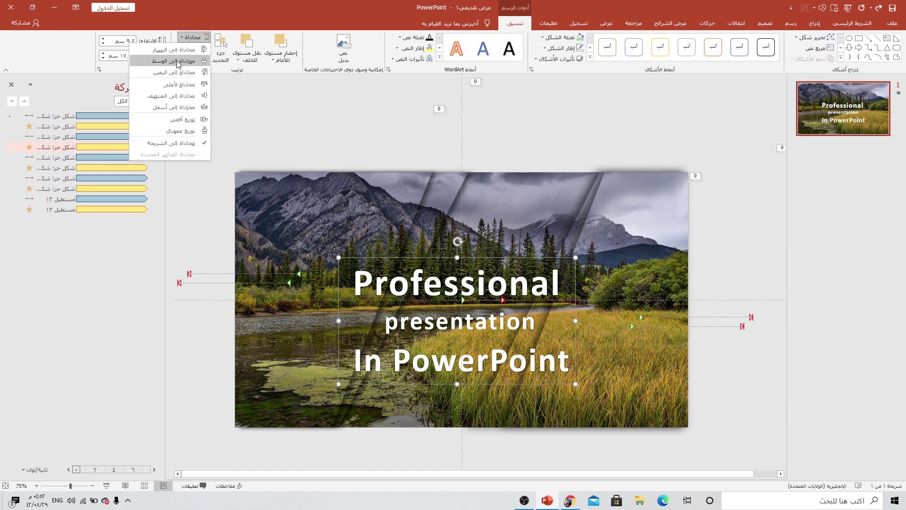
left_click(174, 60)
left_click(191, 37)
left_click(161, 95)
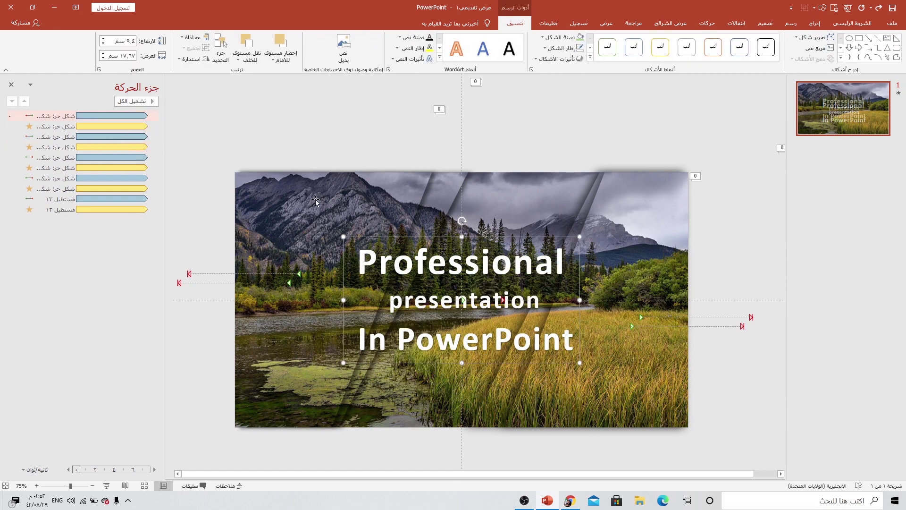
left_click(356, 126)
Send the title backward four times so it sits behind the glass strips.
left_click(419, 262)
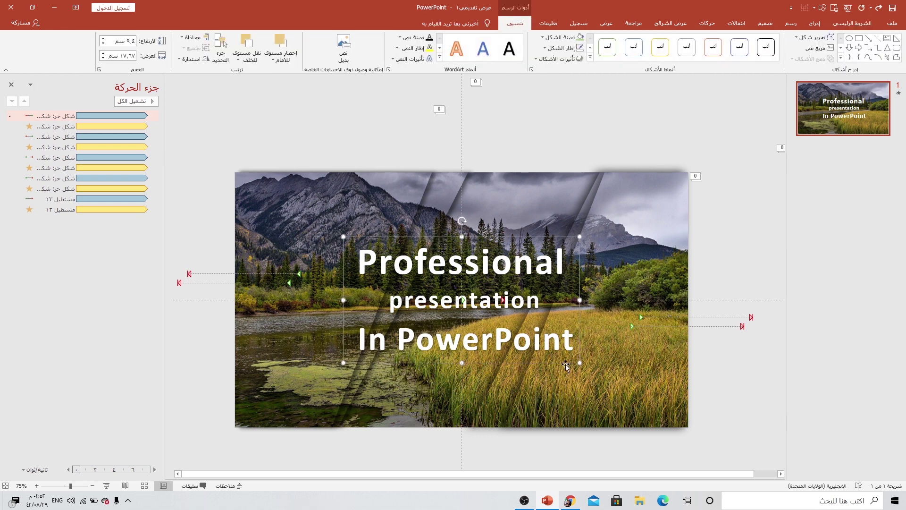
left_click(248, 42)
left_click(248, 43)
left_click(248, 42)
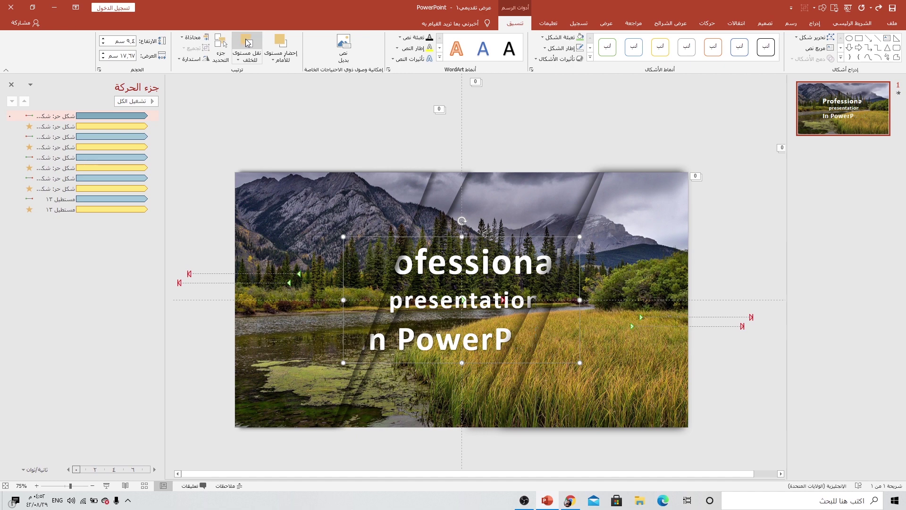
left_click(247, 43)
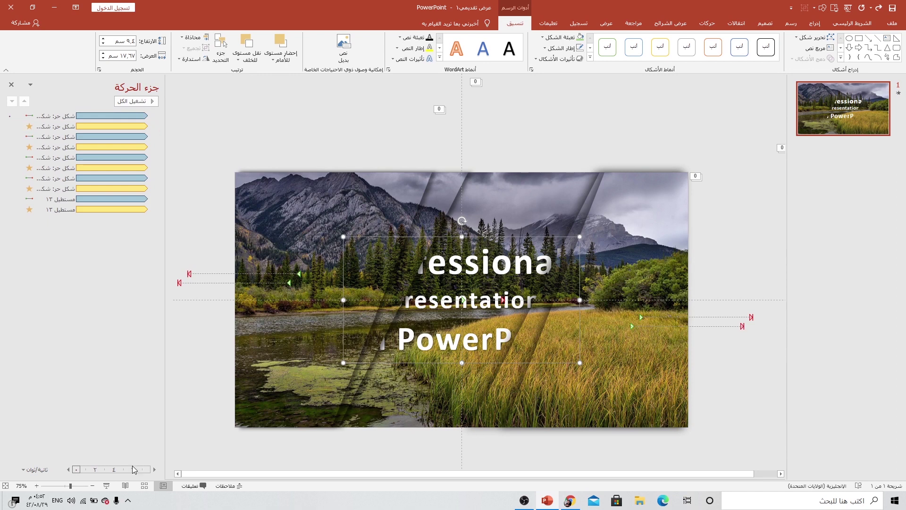
Preview the animated title slideshow, then duplicate the title slide as slide 2.
left_click(162, 485)
right_click(847, 125)
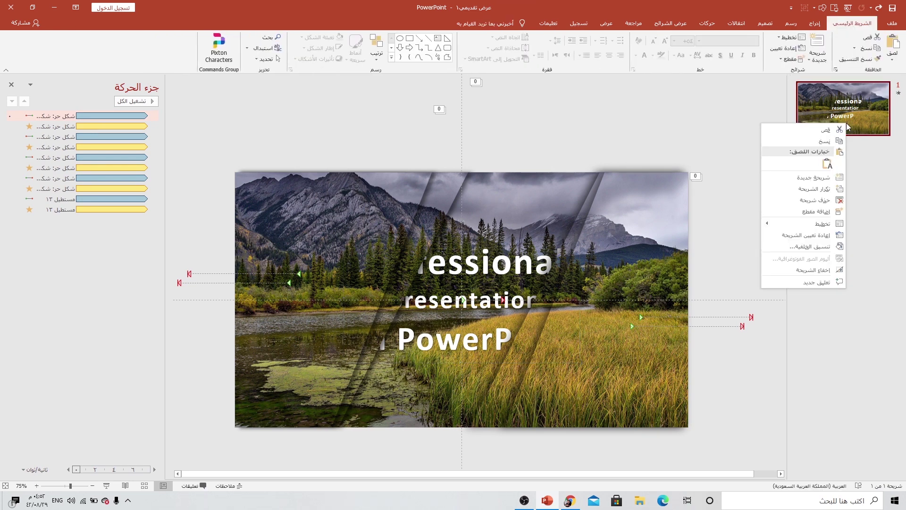
left_click(821, 189)
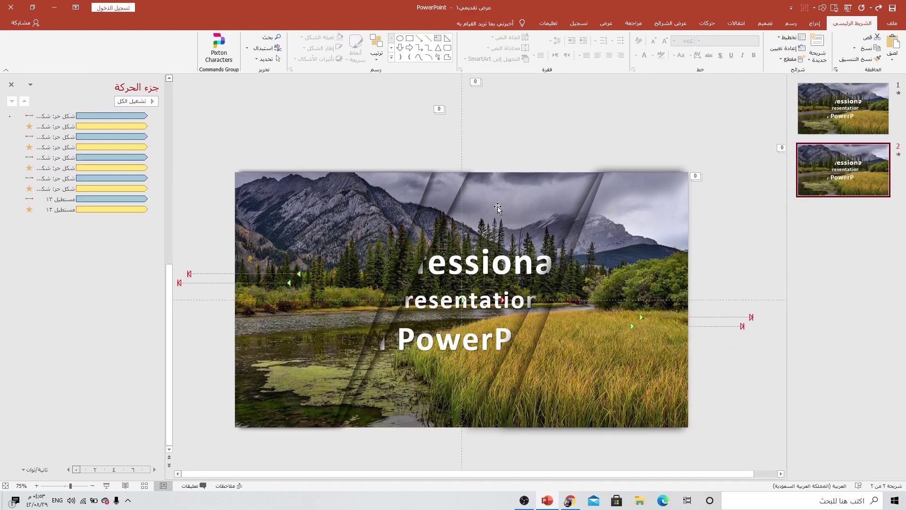
left_click(570, 500)
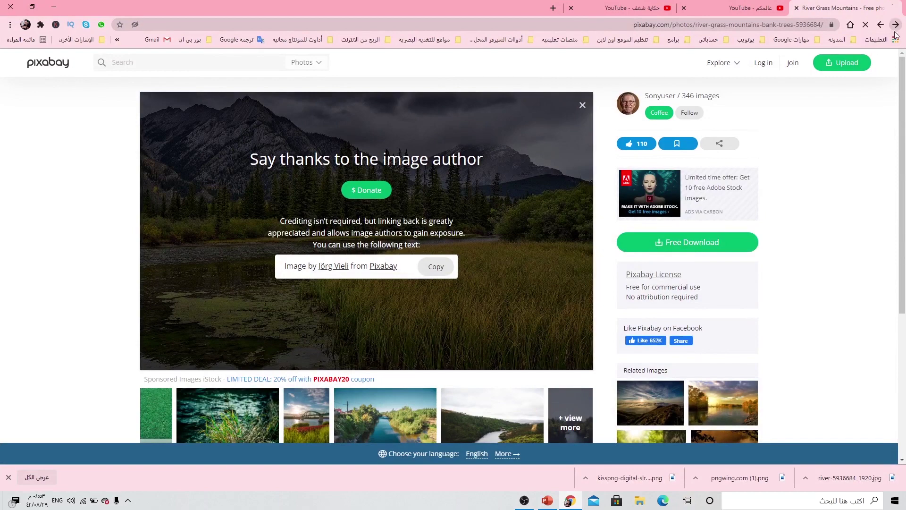
Scroll the Pixabay results and open the night Rice Terraces photo page.
scroll(402, 296, "down", 3)
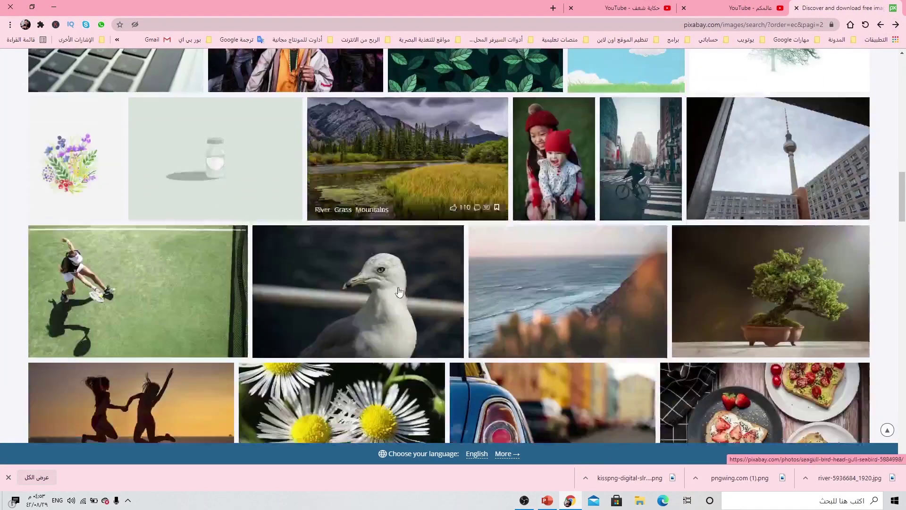
scroll(387, 286, "down", 3)
scroll(383, 281, "down", 1)
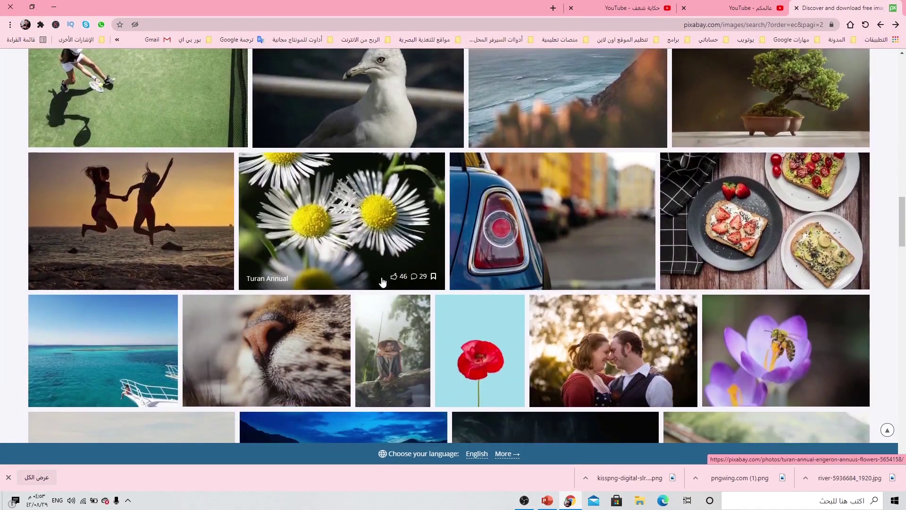
scroll(283, 250, "down", 4)
scroll(312, 251, "down", 1)
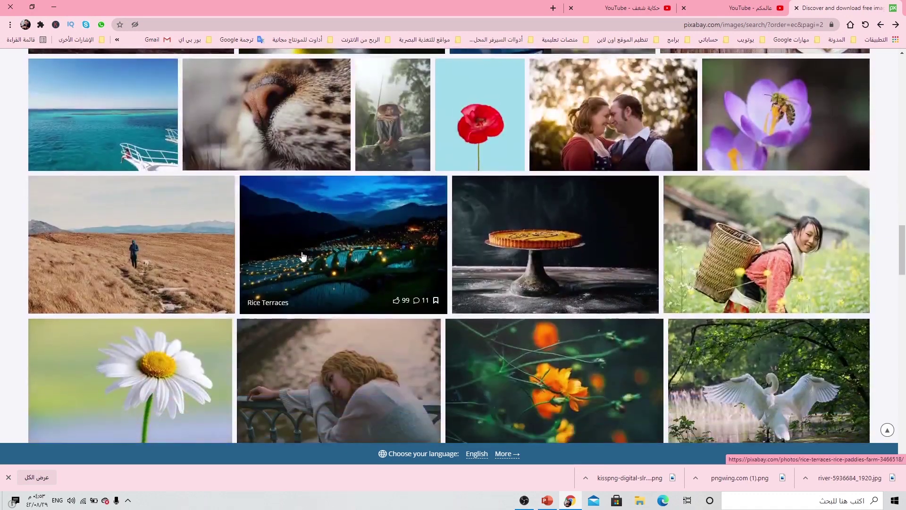
left_click(368, 253)
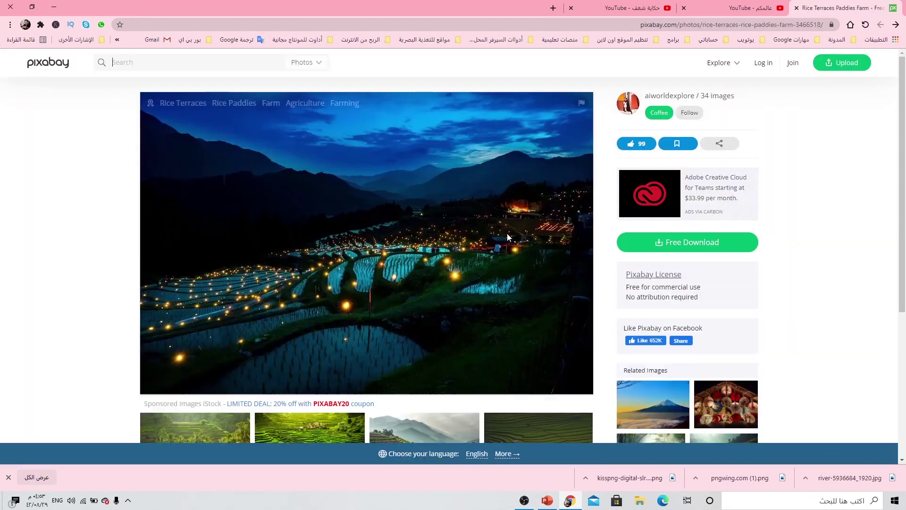
Download the 1920×1280 version, passing the captcha, and save it to the Desktop.
left_click(677, 243)
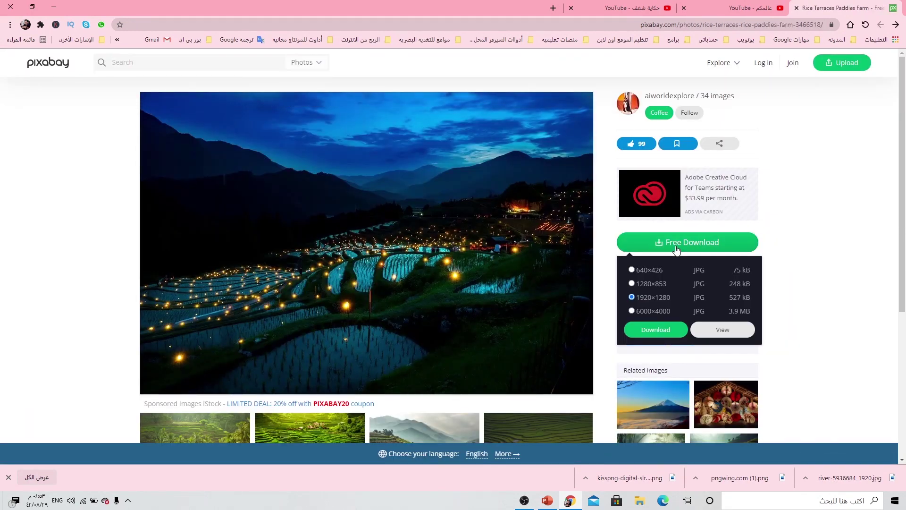
left_click(655, 331)
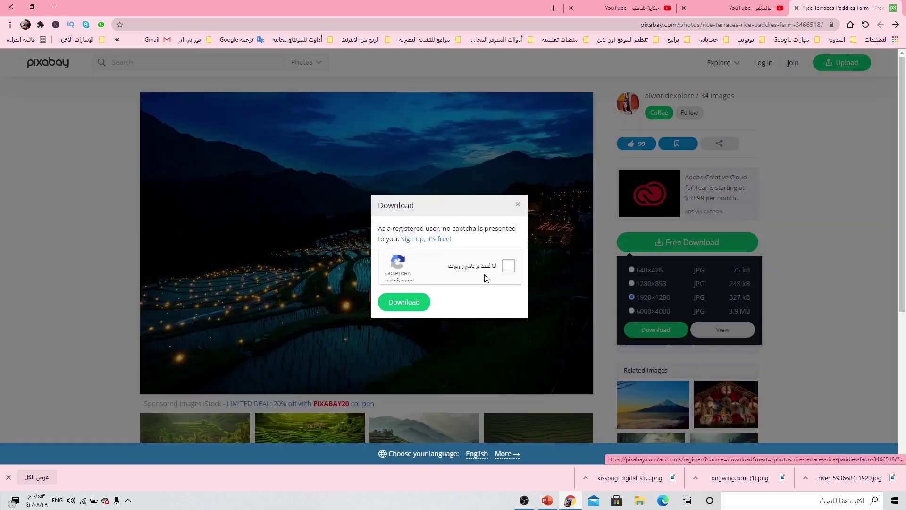
left_click(509, 266)
left_click(424, 304)
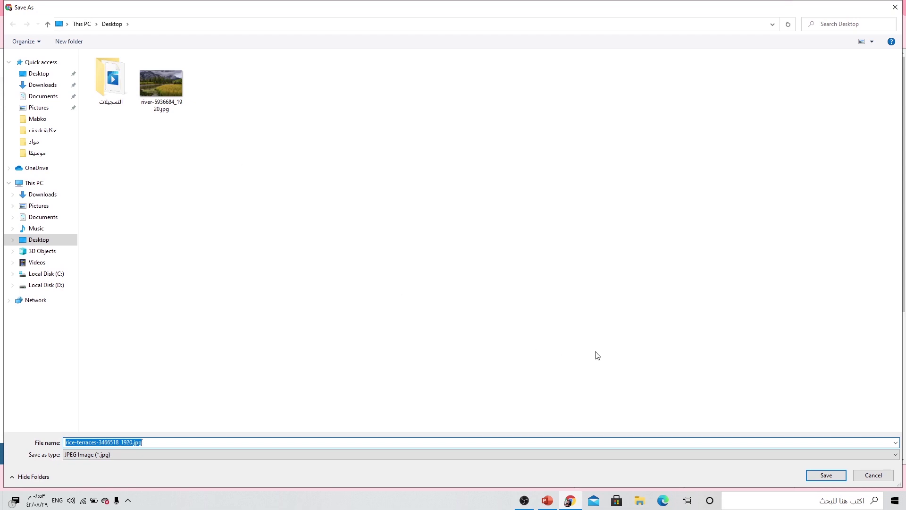
left_click(834, 475)
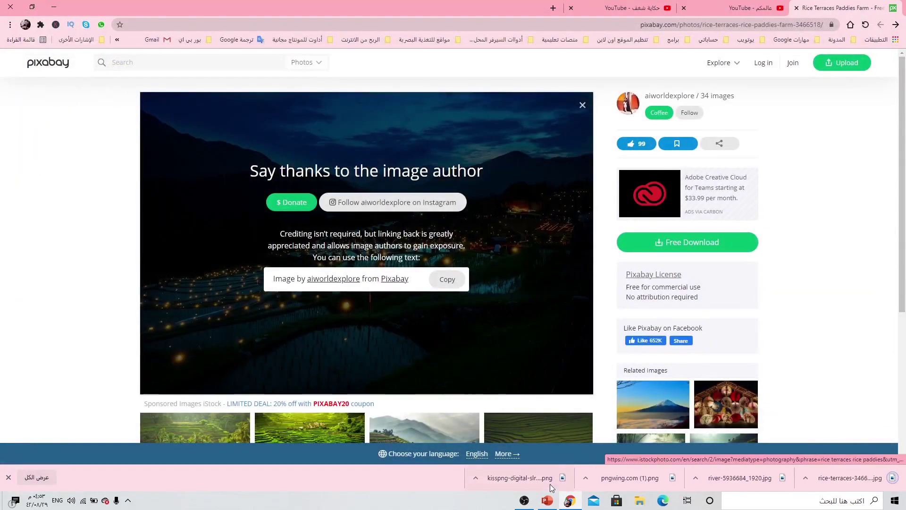
left_click(531, 449)
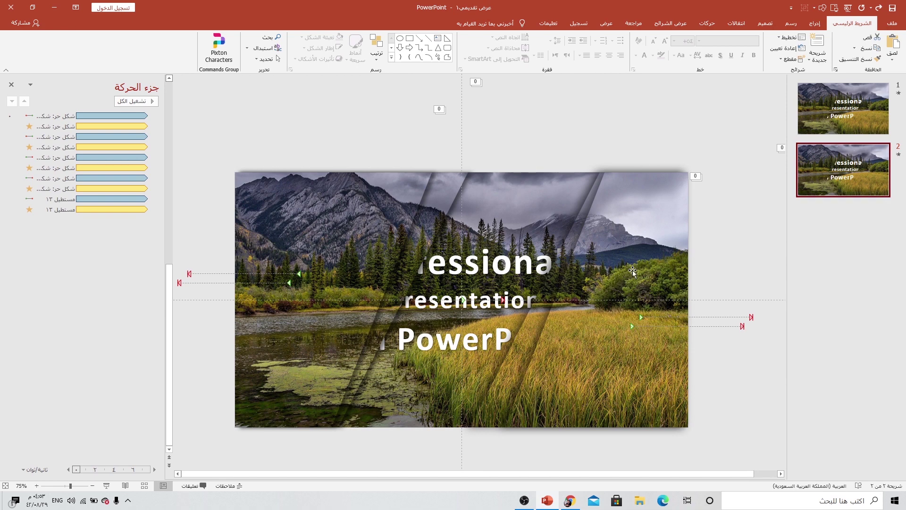
Fill the second slide's background with rice-terraces-3466518_1920.jpg and close the Animation pane.
right_click(740, 228)
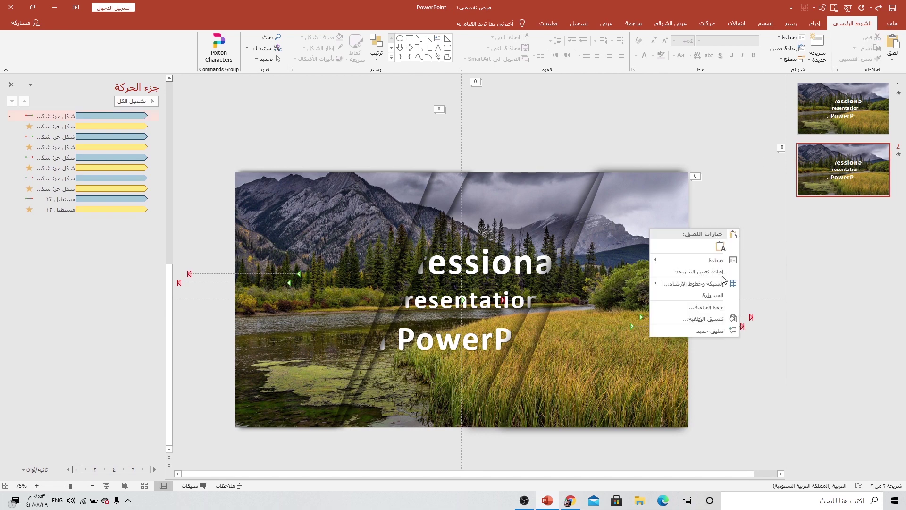
left_click(704, 320)
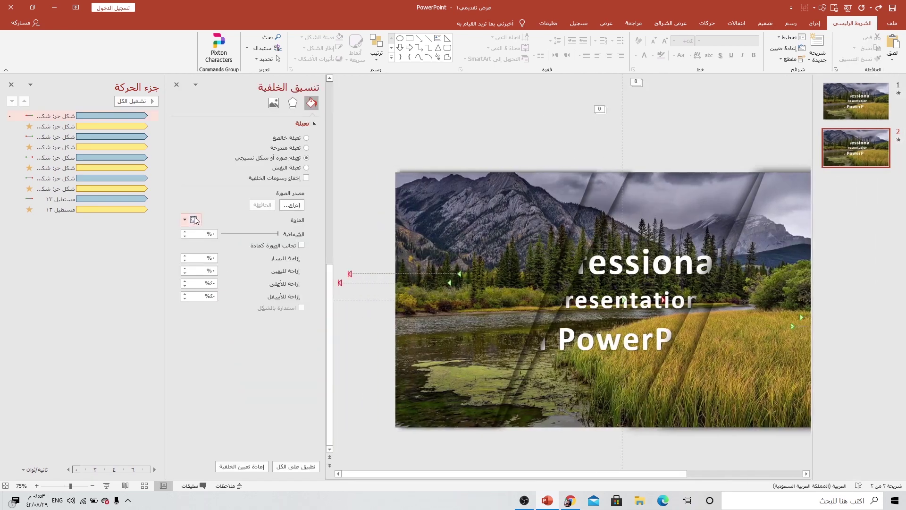
left_click(291, 207)
left_click(424, 223)
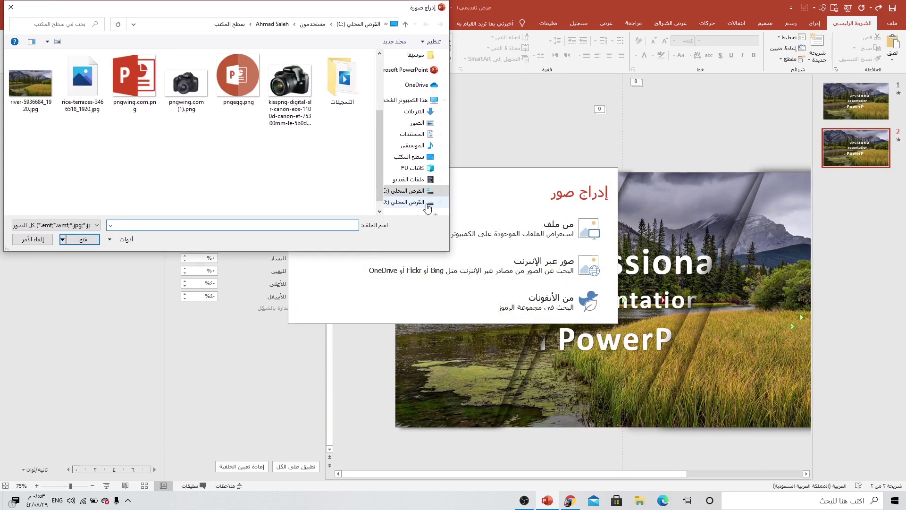
left_click(85, 240)
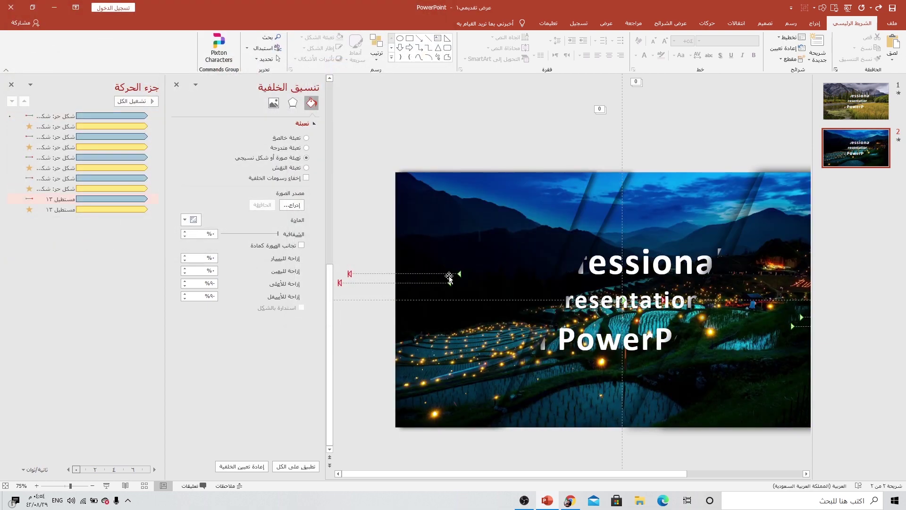
left_click(10, 85)
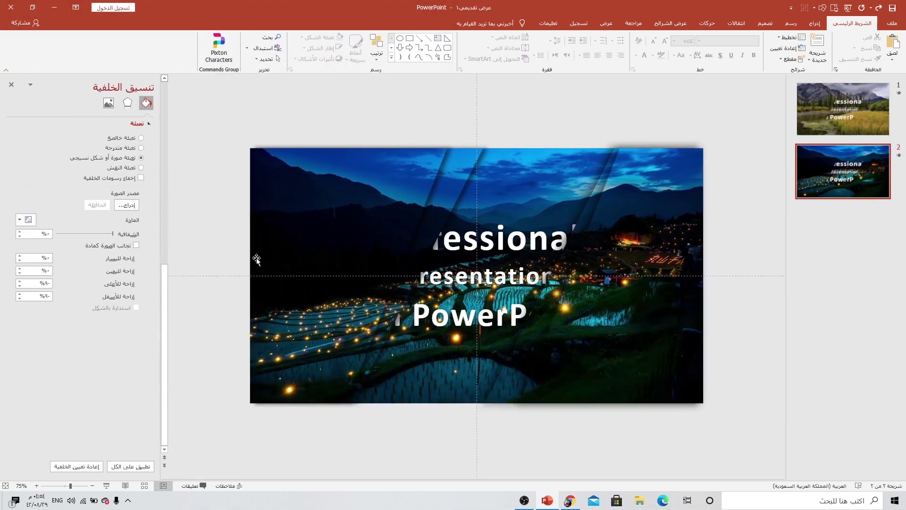
Start the slide show from the status bar to play the deck full screen.
left_click(105, 485)
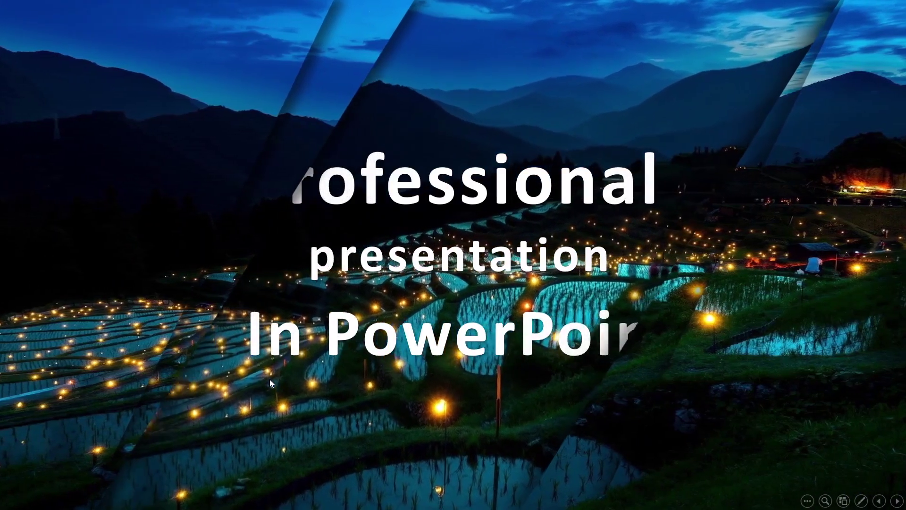